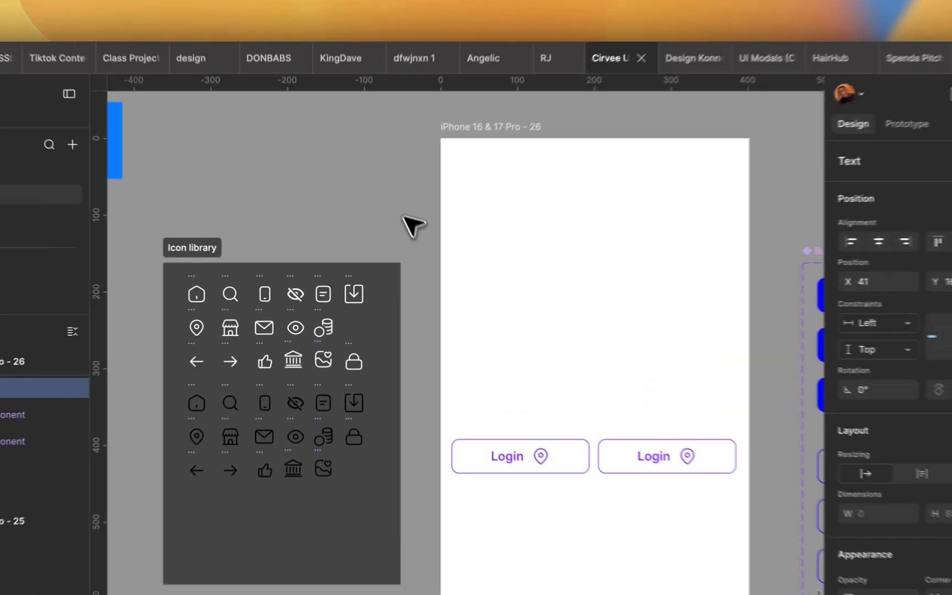
Discard the empty text box and place a new text box above the iPhone frame
left_click(218, 113)
key("t")
scroll(496, 186, "up", 5)
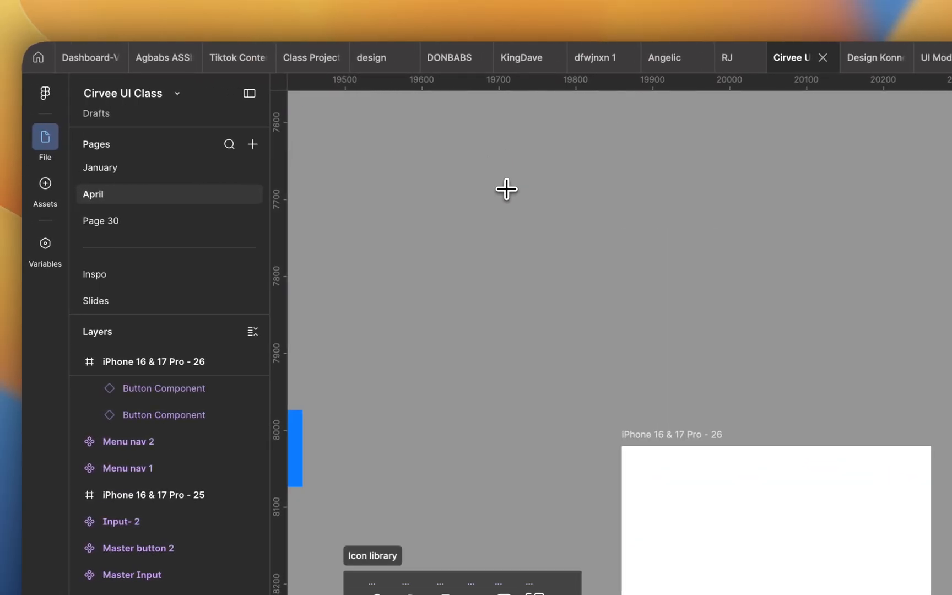
left_click(511, 190)
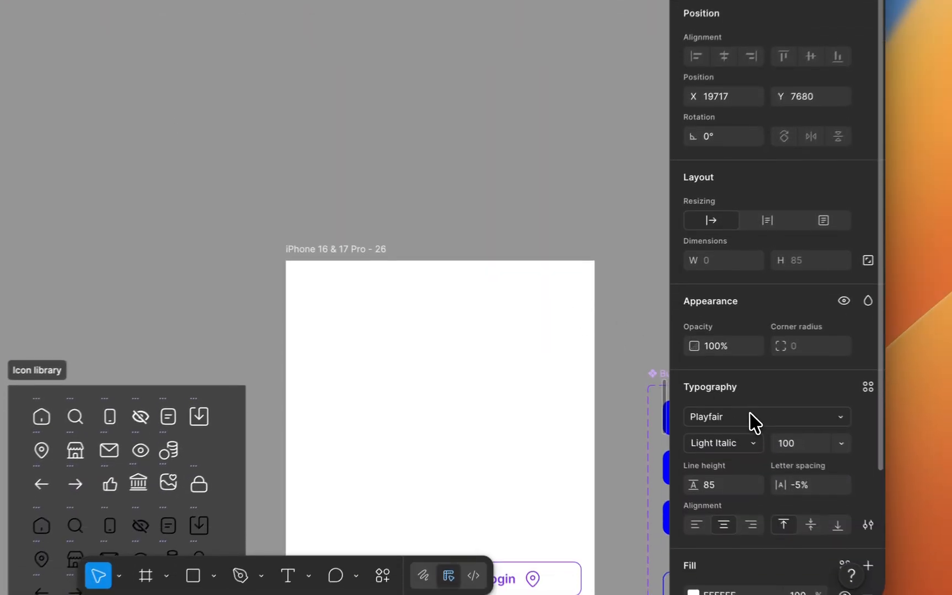
Style the new text in Inter Semi Bold 16 with a near-black 020101 fill
left_click(755, 444)
type("inter")
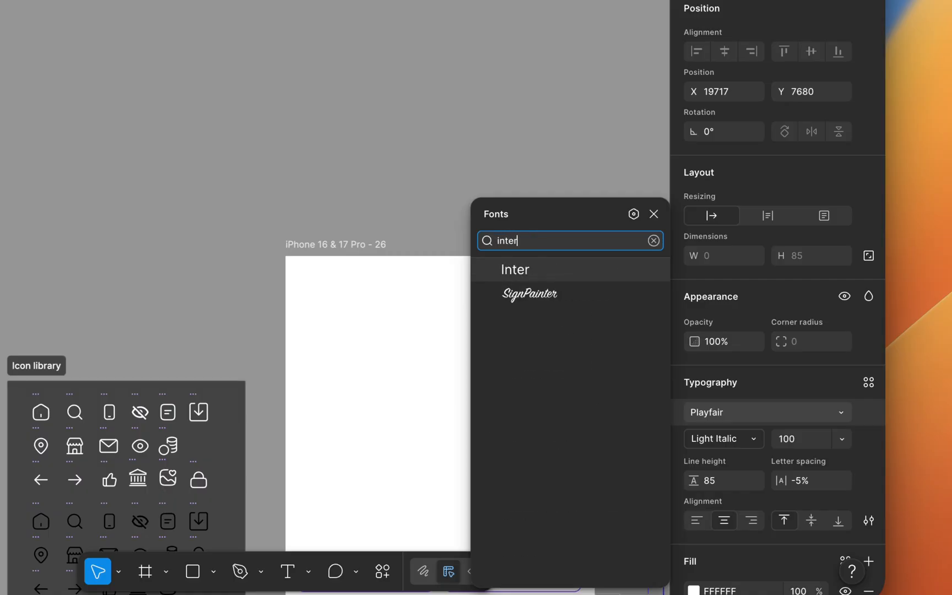
key("Return")
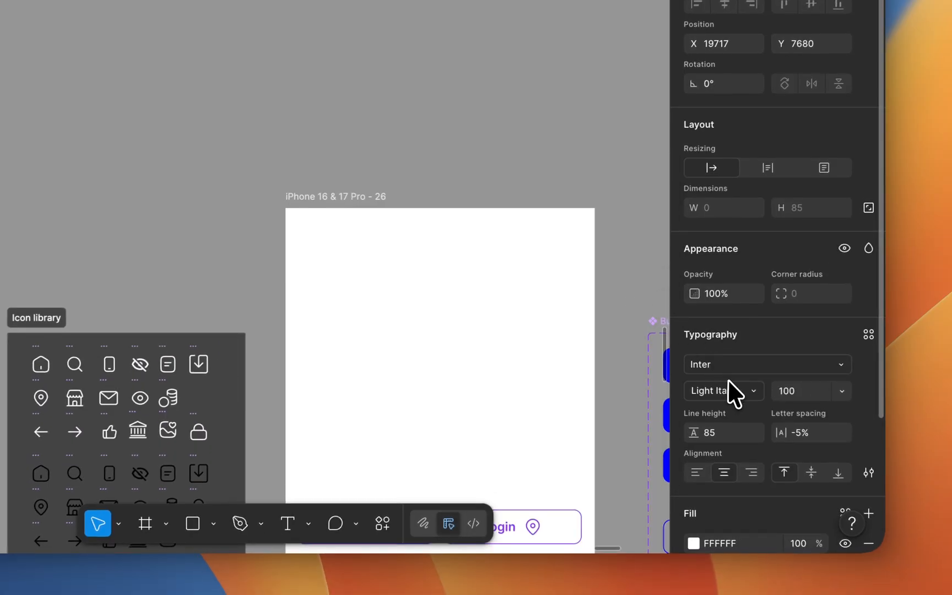
left_click(733, 431)
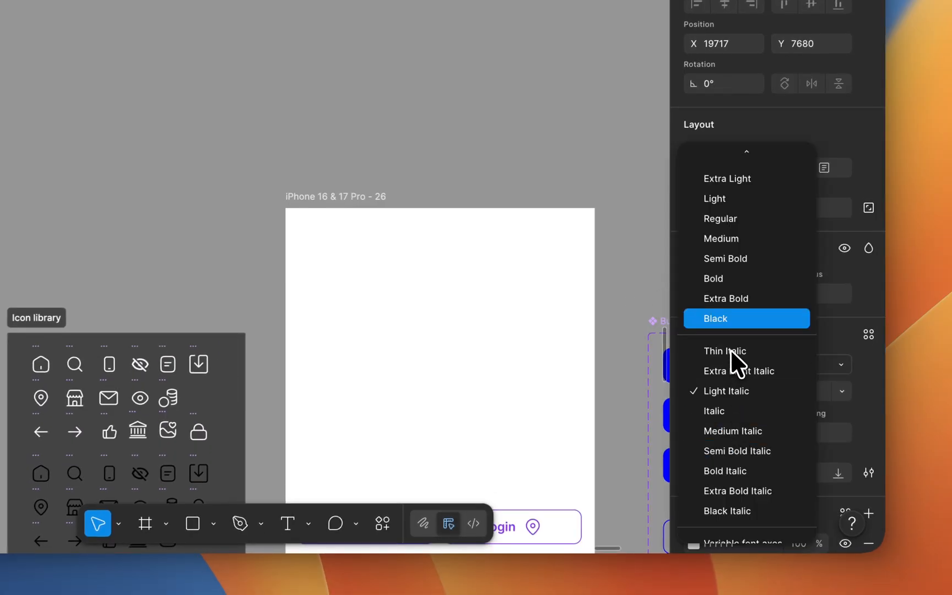
left_click(734, 260)
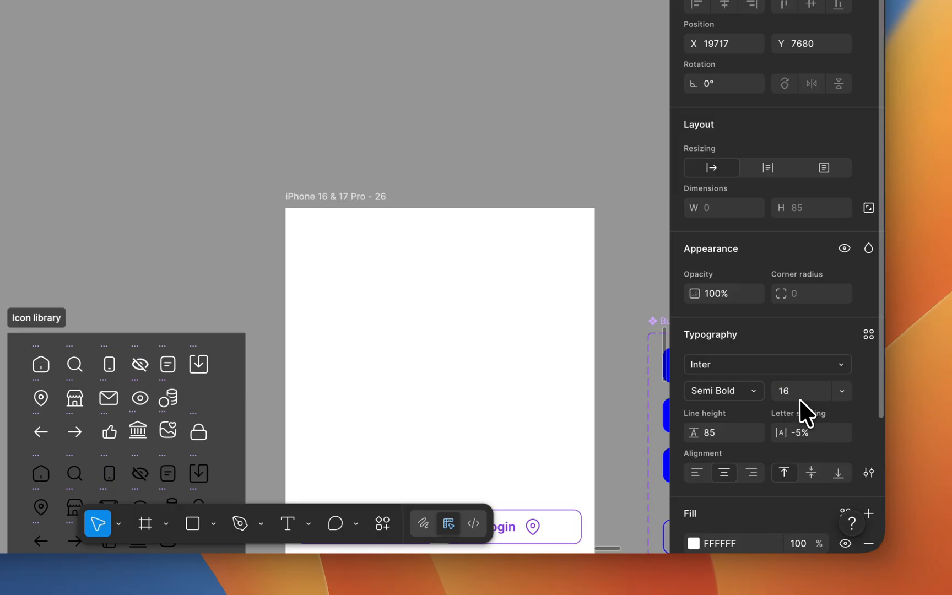
left_click(693, 543)
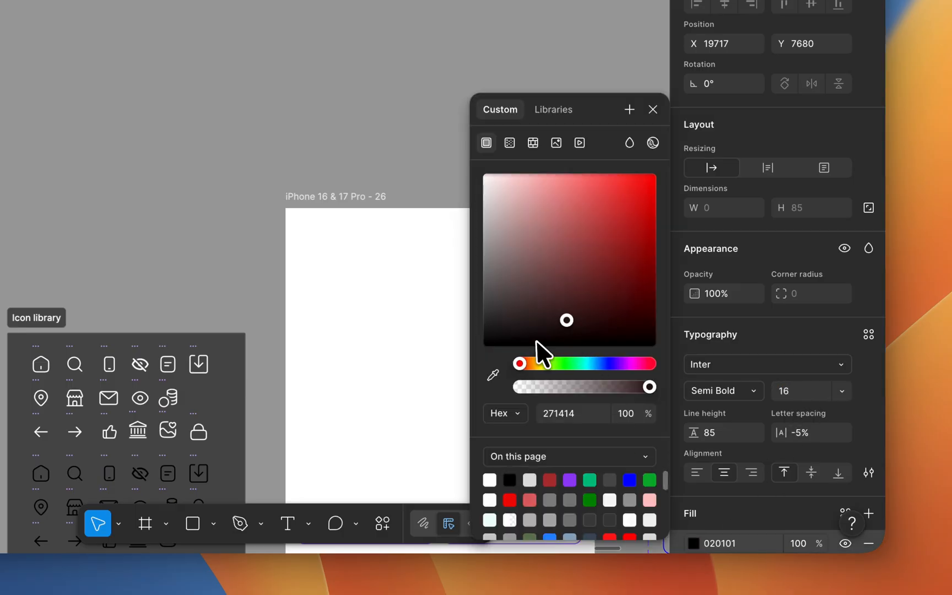
left_click_drag(536, 340, 481, 348)
left_click(222, 99)
Add a new text layer above the phone frame and give it a black 000000 fill
key("t")
left_click(277, 126)
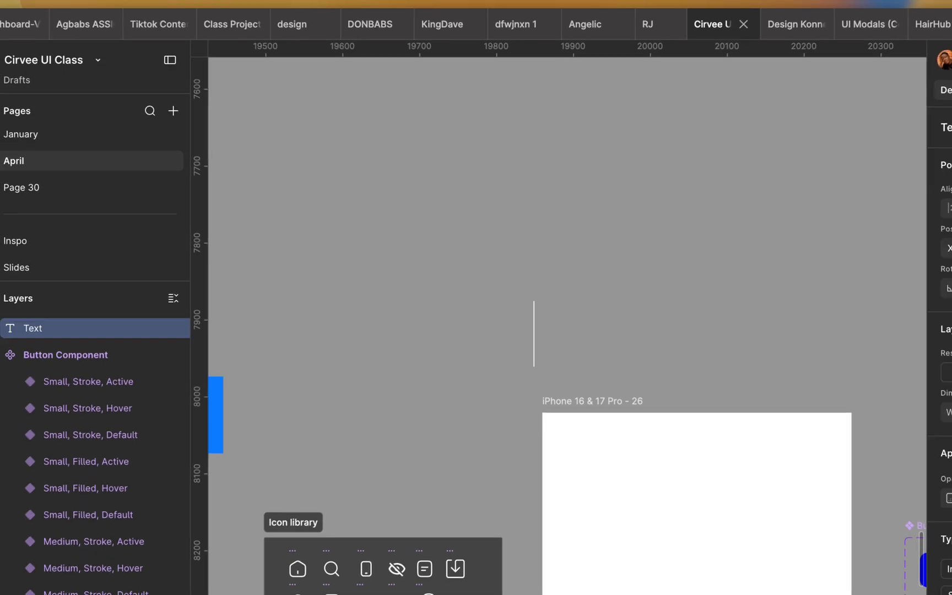
type("sdfsdffs")
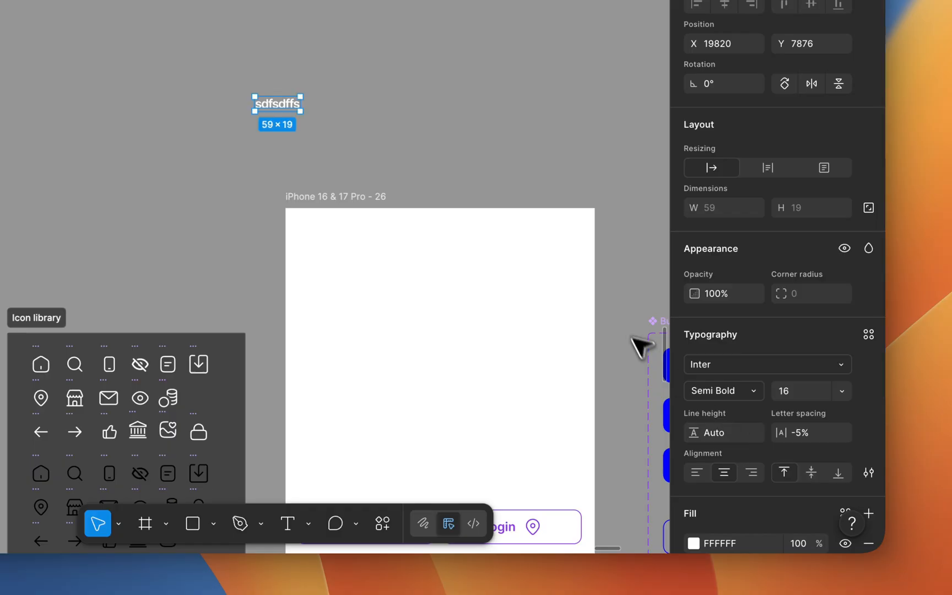
scroll(743, 452, "down", 5)
left_click(693, 386)
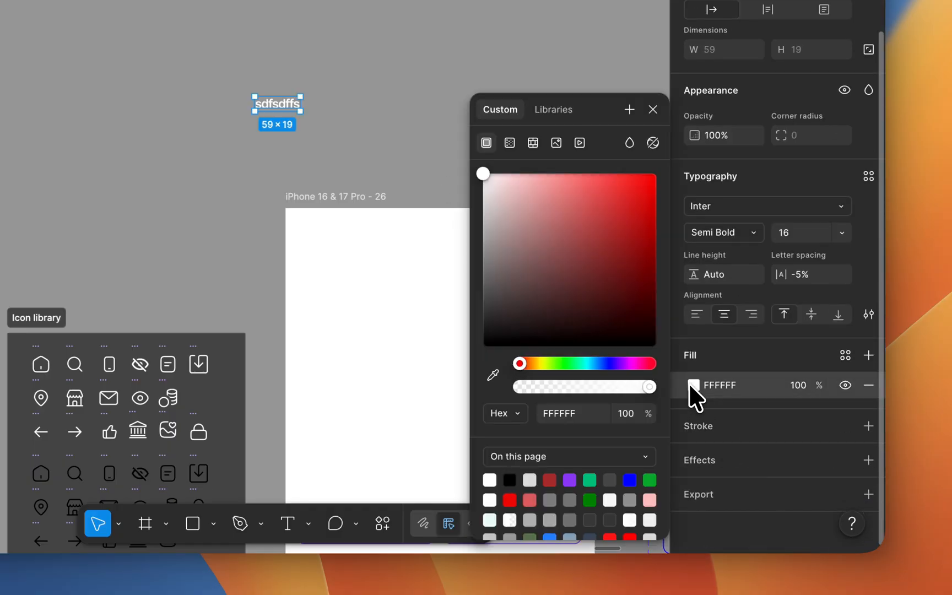
left_click_drag(625, 329, 377, 367)
left_click(285, 176)
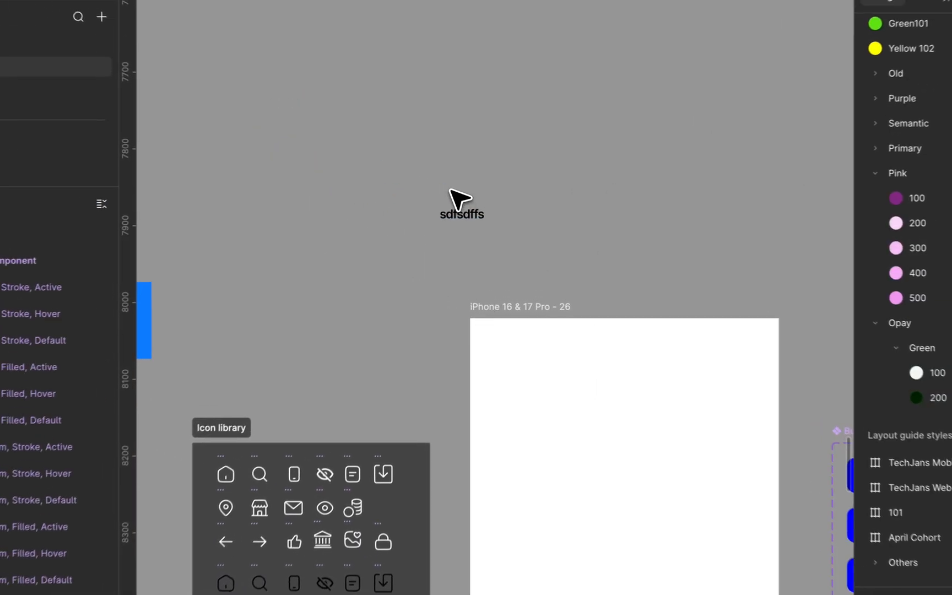
Move the text into the iPhone 16 & 17 Pro - 26 frame as 'Placeholder'
left_click_drag(465, 217, 533, 461)
scroll(535, 440, "down", 8)
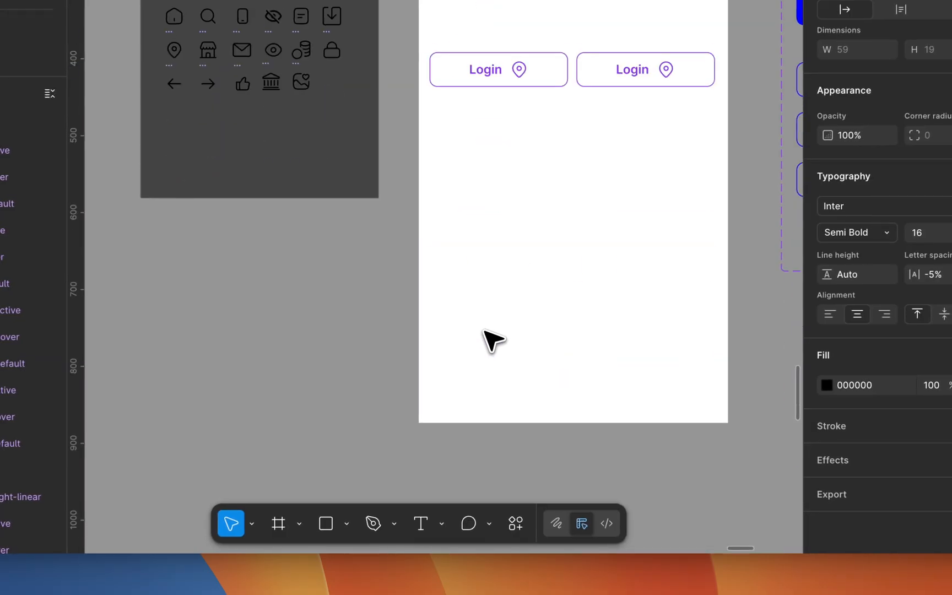
scroll(539, 441, "up", 5)
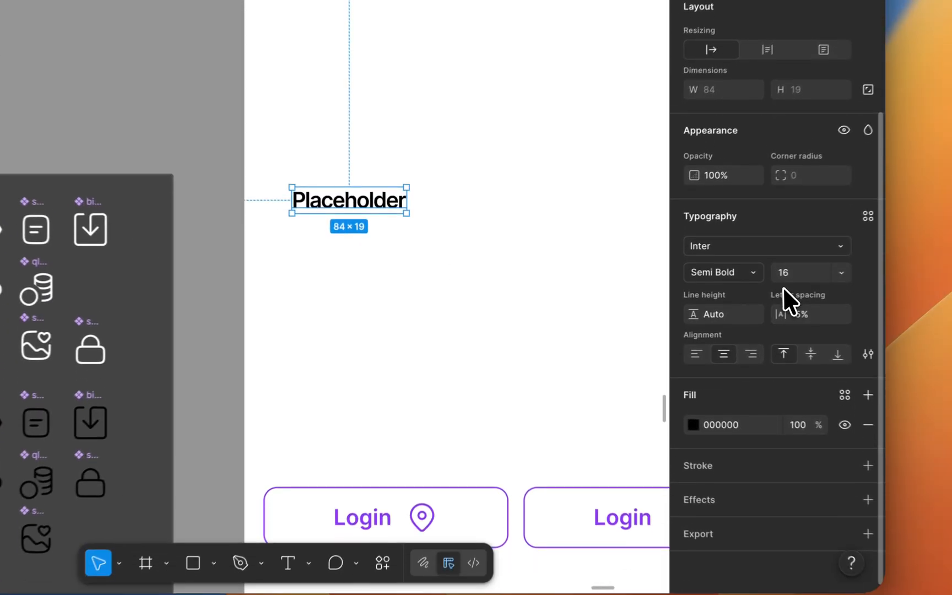
Make Placeholder Light and duplicate it above as a 12 Semi Bold Label text
left_click(888, 386)
left_click(722, 204)
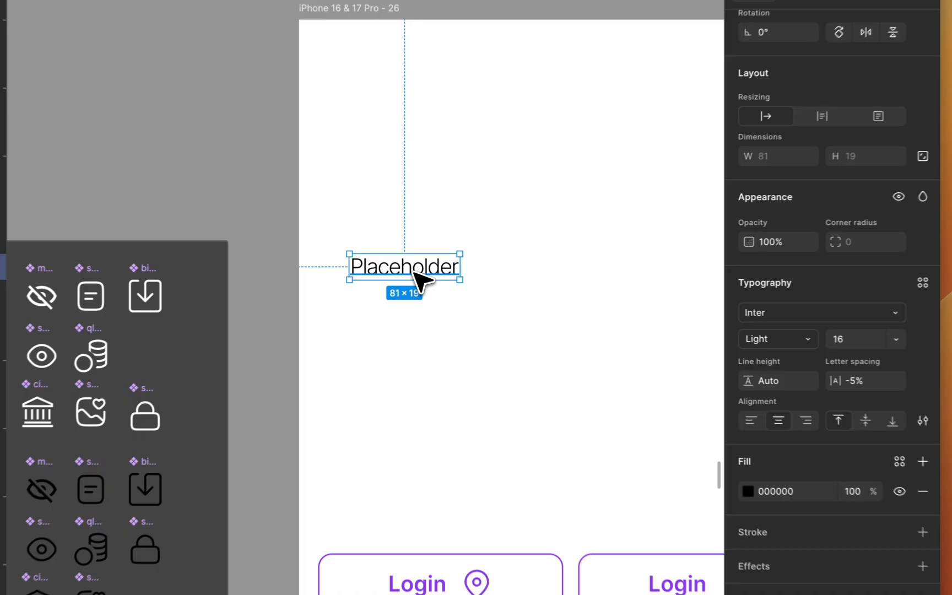
left_click_drag(418, 278, 427, 223)
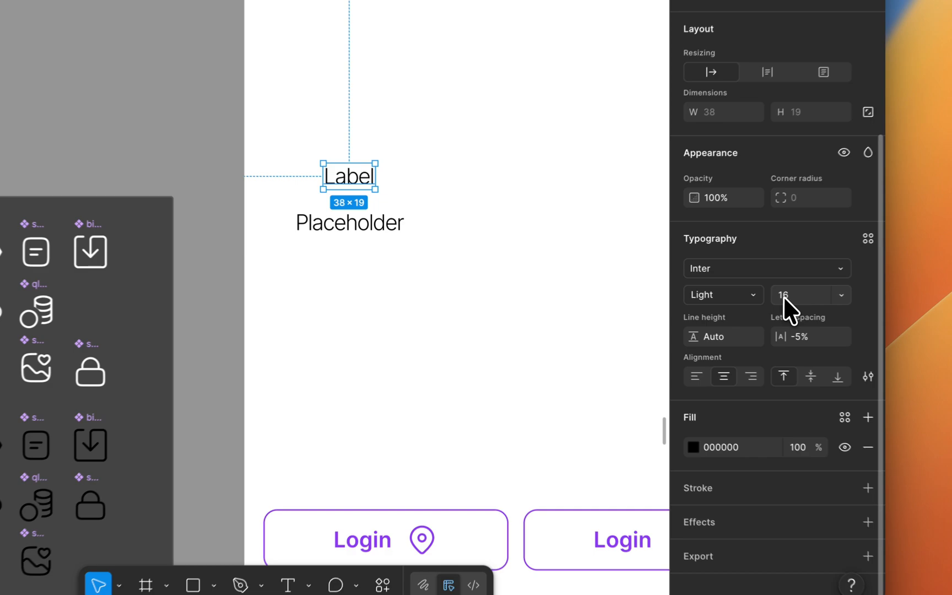
left_click(842, 340)
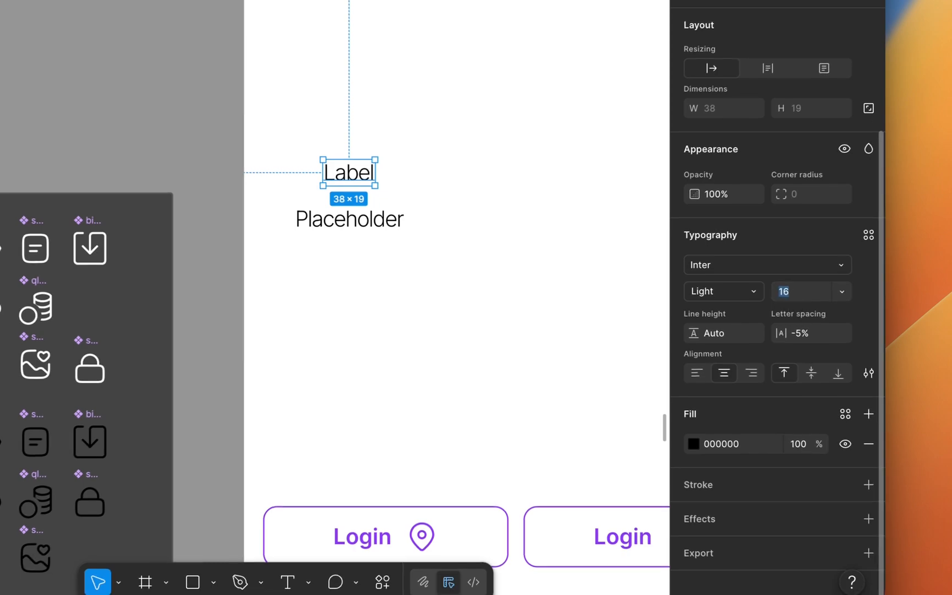
type("1")
left_click(749, 291)
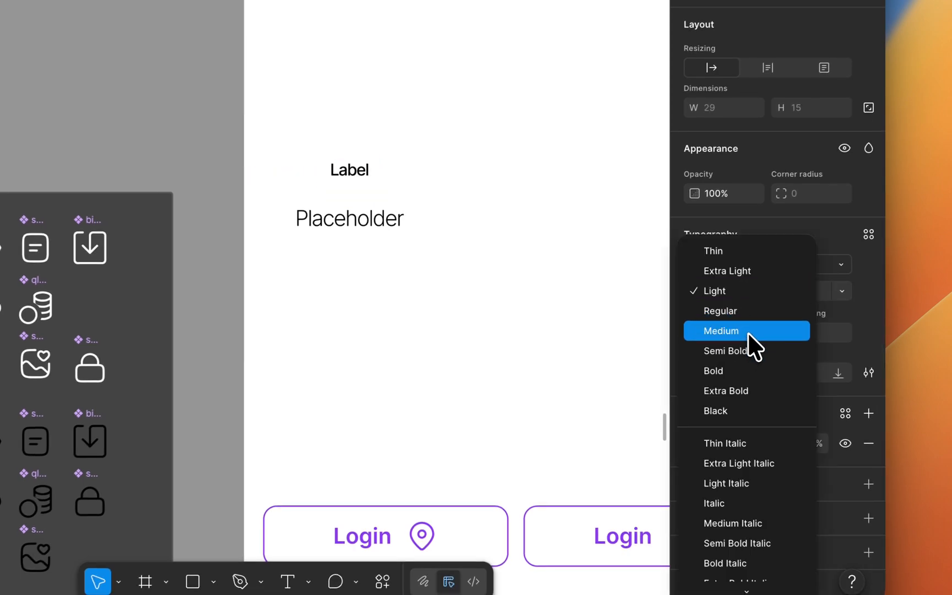
left_click(747, 349)
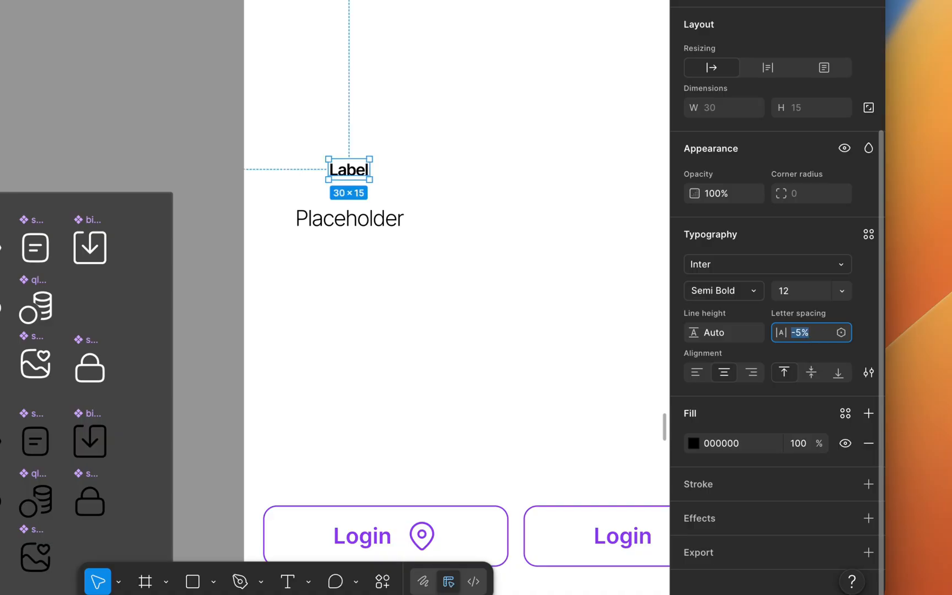
Set letter spacing to -2% on both the Label and Placeholder texts
left_click(803, 335)
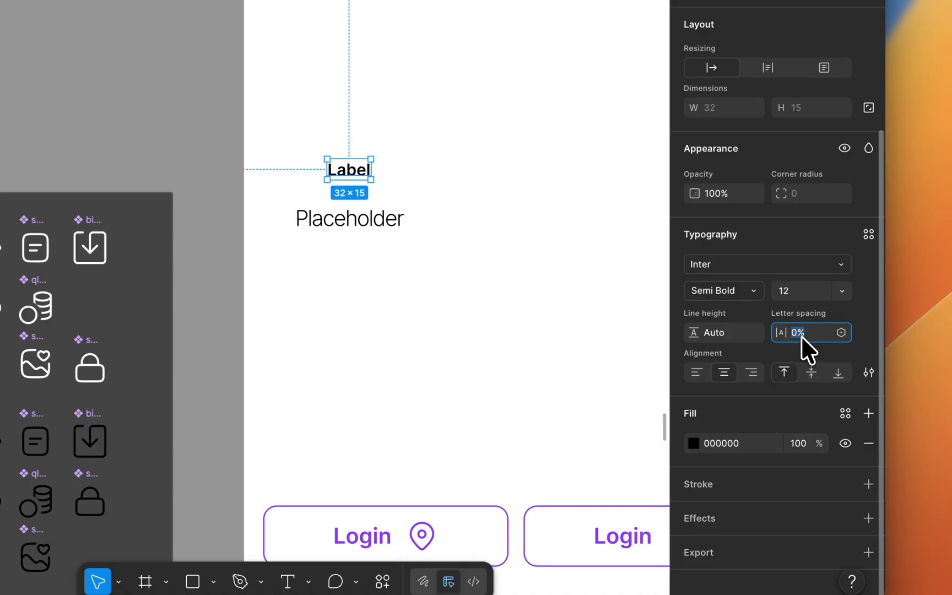
type("-2")
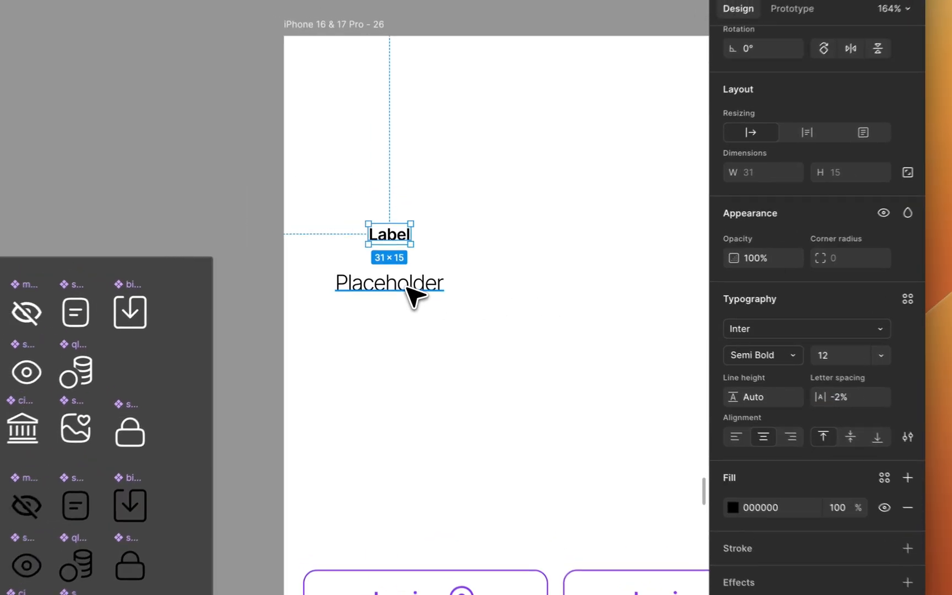
left_click(368, 221)
left_click(811, 332)
key("super+a")
type("-2")
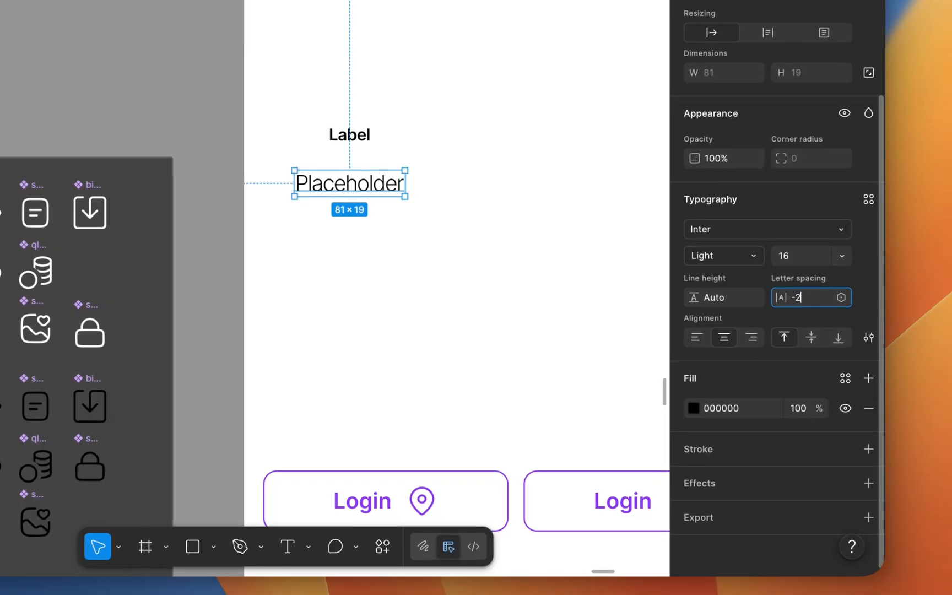
key("Return")
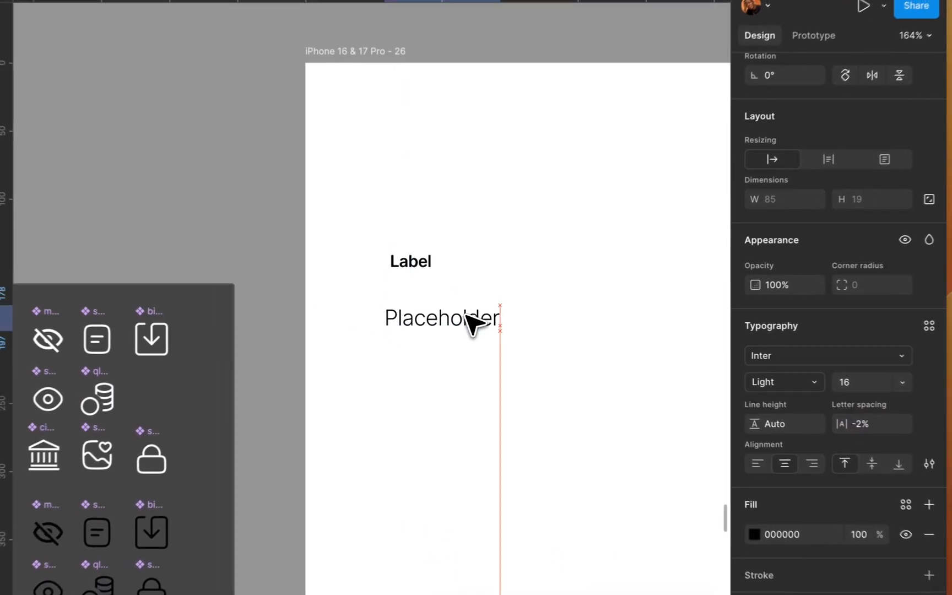
Wrap Placeholder in an auto-layout frame with a black stroke and corner radius 6
scroll(451, 329, "down", 5)
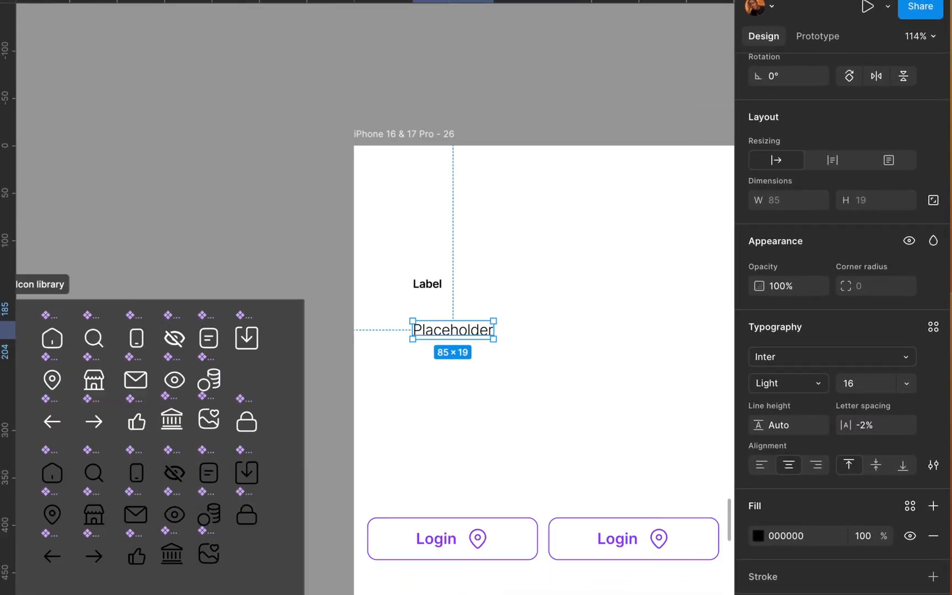
key("shift+a")
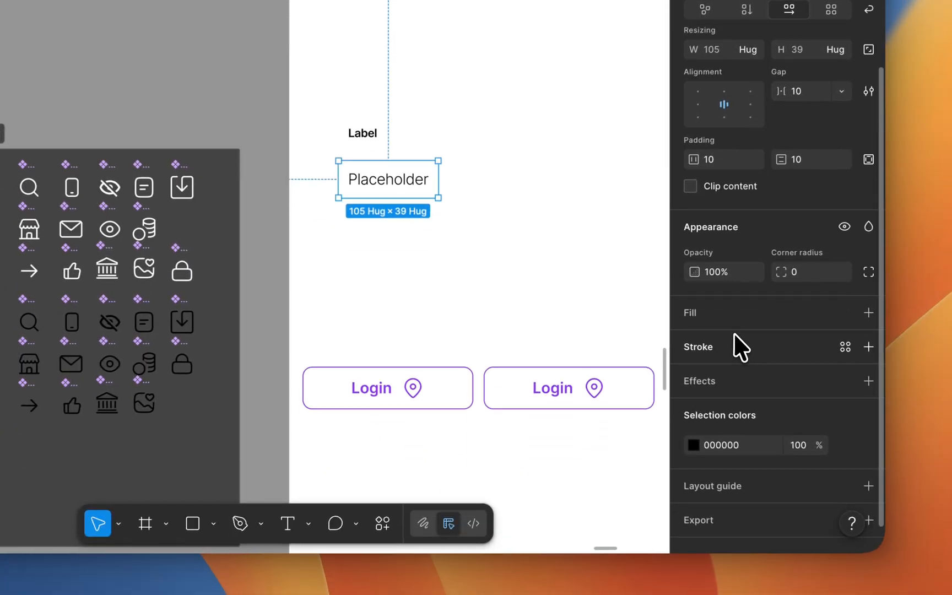
scroll(815, 512, "down", 2)
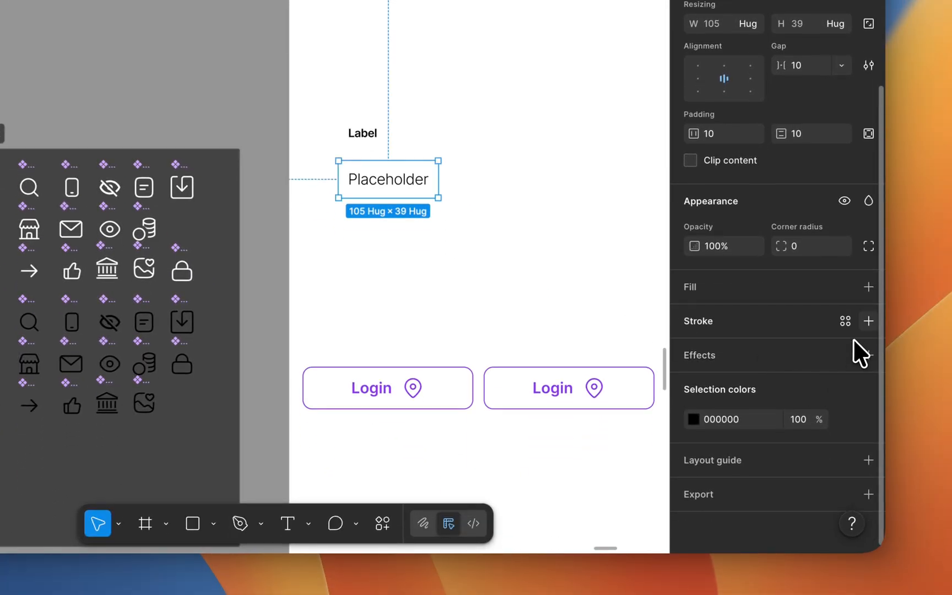
left_click(868, 321)
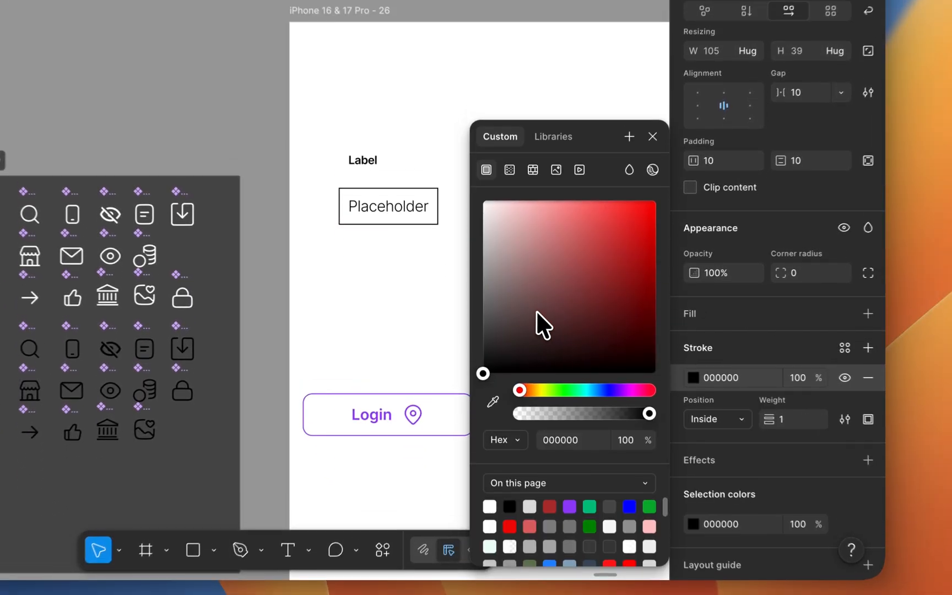
left_click(803, 274)
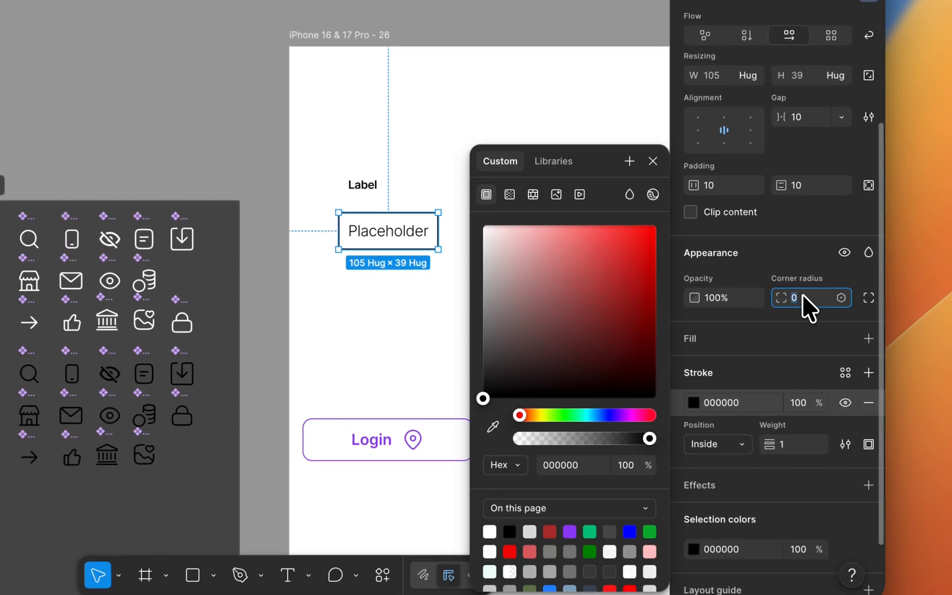
type("6")
key("Return")
left_click(421, 296)
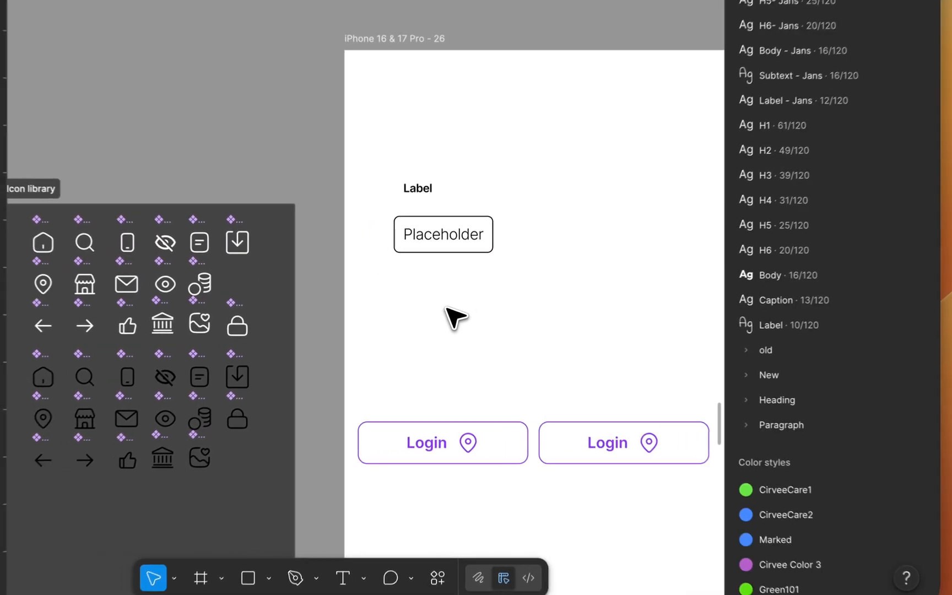
scroll(380, 312, "down", 3)
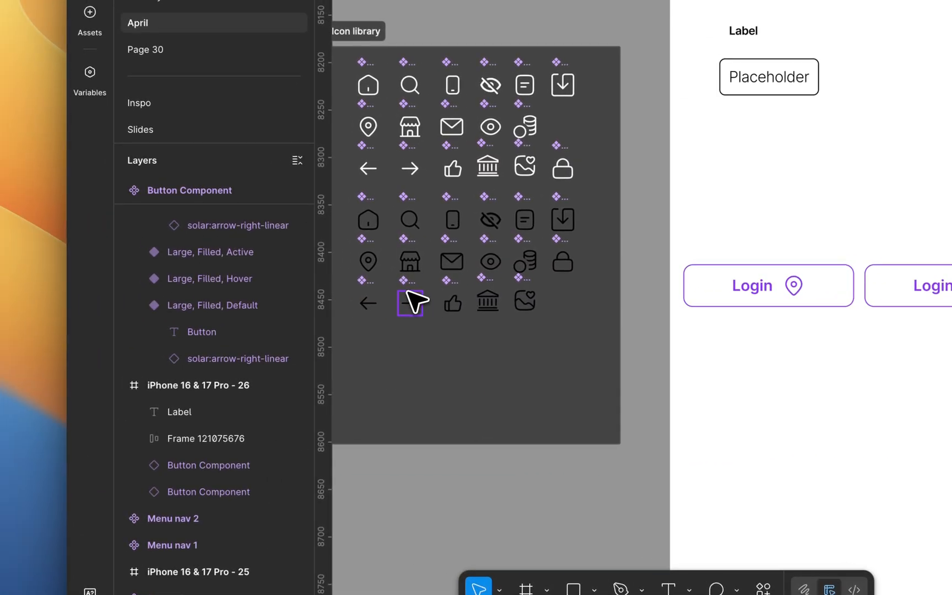
Copy the arrow-left and arrow-right icons from the Icon library into the phone frame
left_click(370, 293)
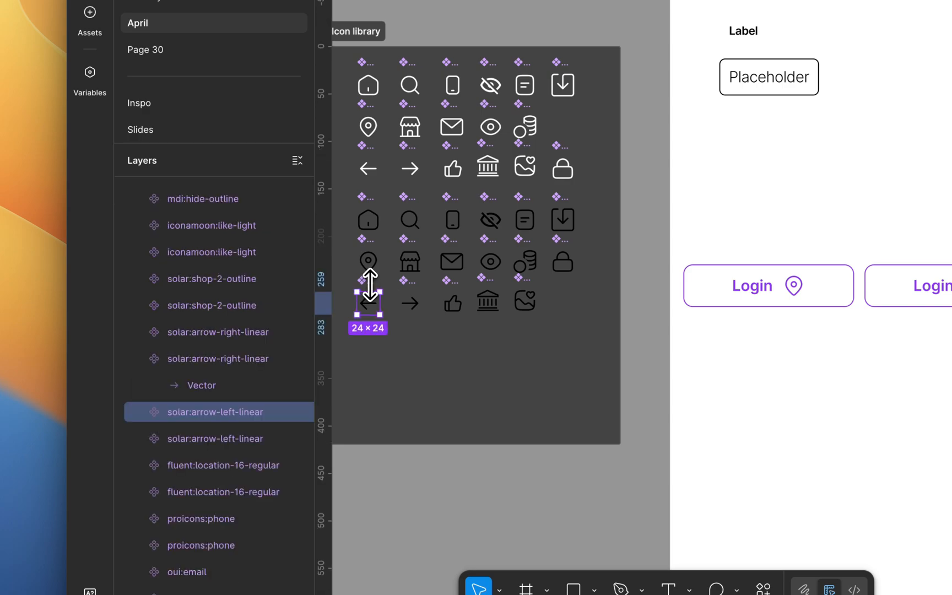
left_click_drag(368, 303, 718, 154)
left_click(413, 312)
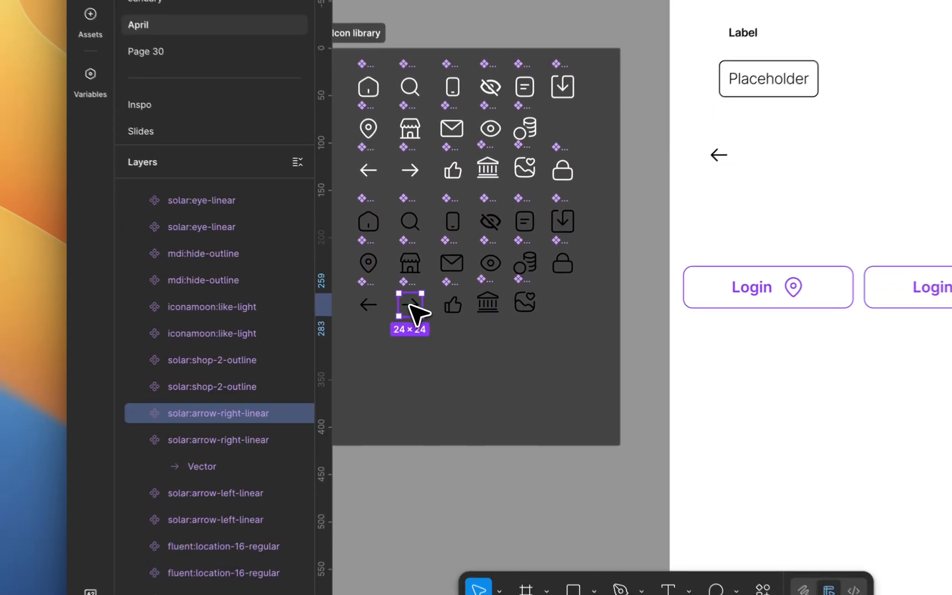
left_click_drag(413, 312, 788, 163)
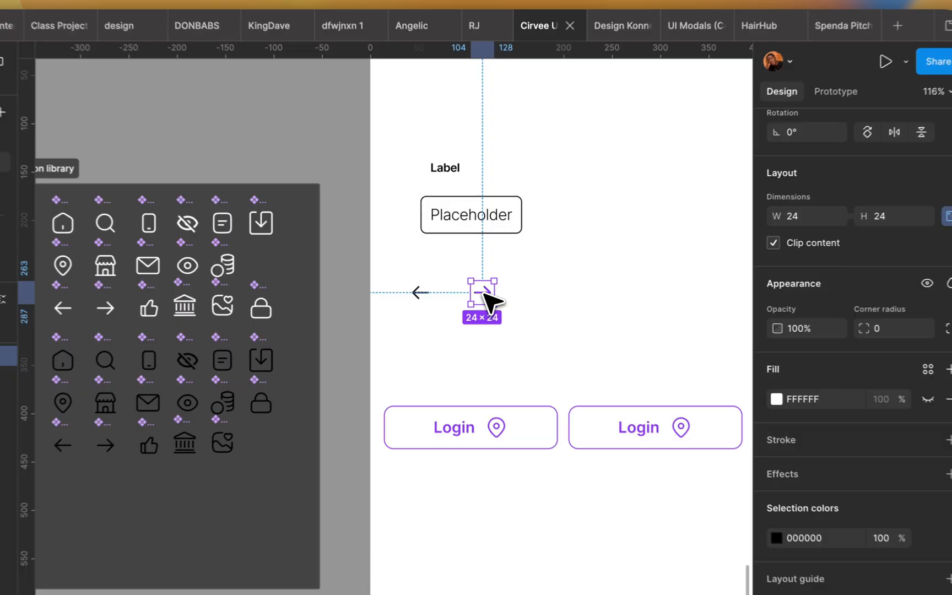
Place the left arrow before and the right arrow after Placeholder inside the input box
scroll(483, 293, "up", 5)
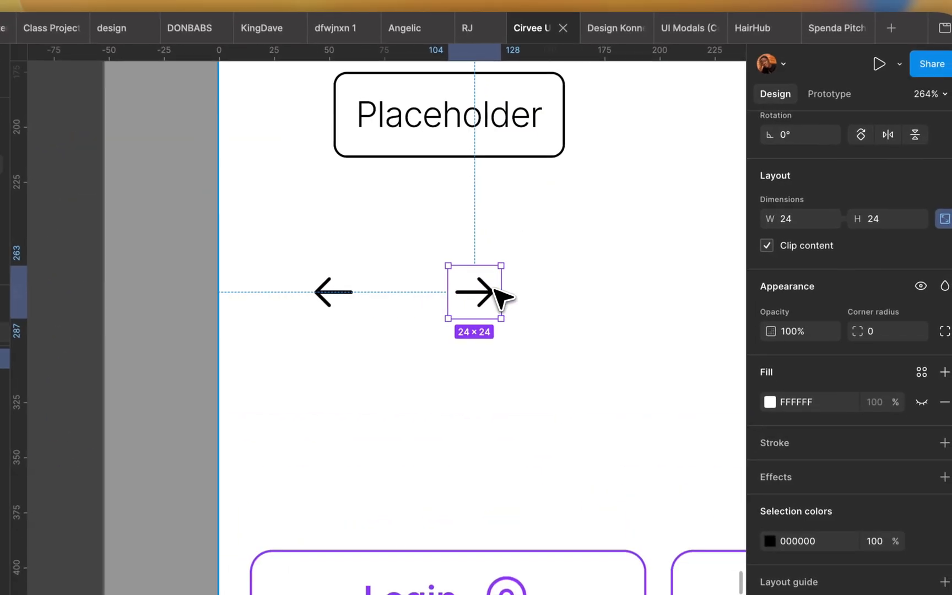
scroll(500, 292, "up", 3)
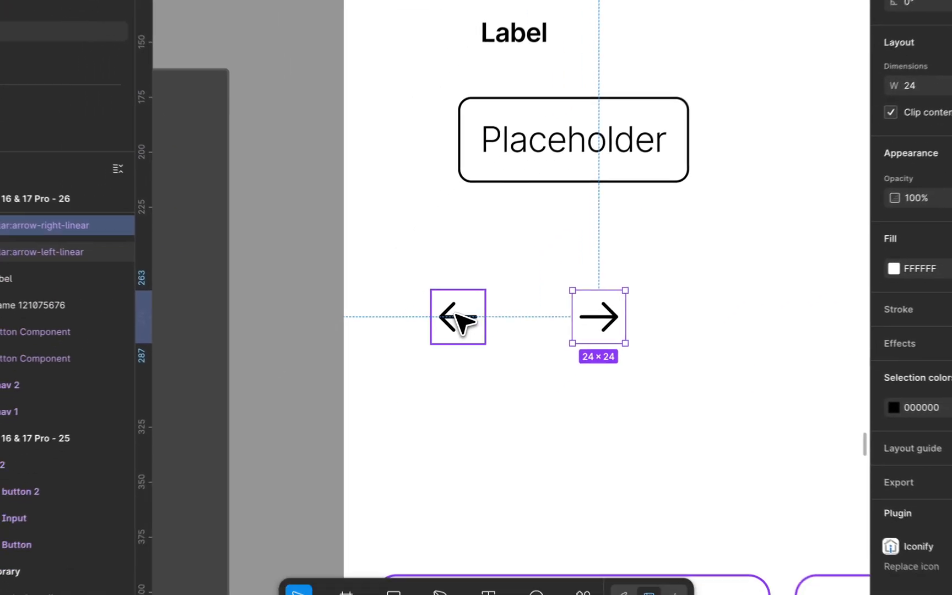
scroll(461, 321, "down", 5)
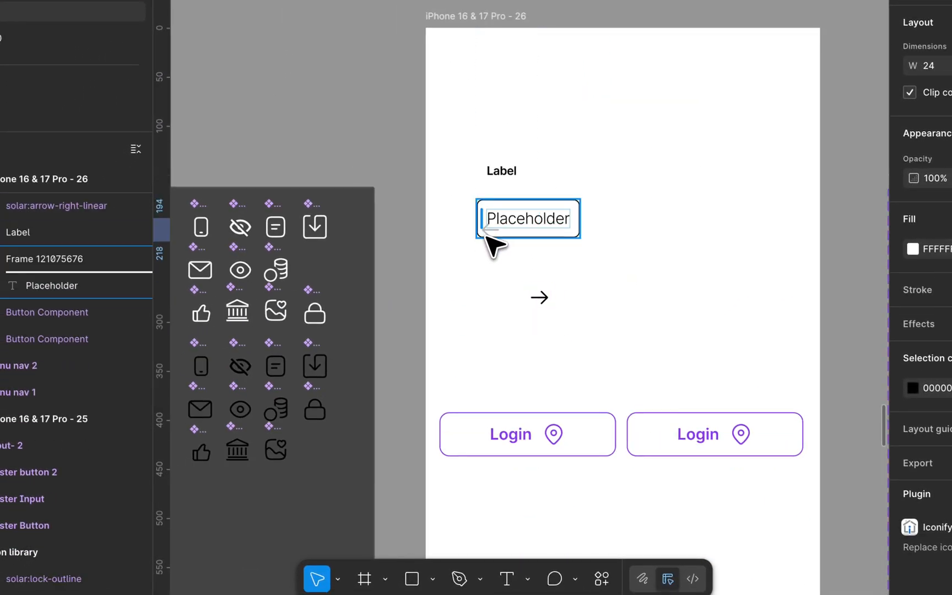
left_click_drag(486, 236, 488, 229)
left_click_drag(529, 297, 768, 220)
left_click(556, 187)
Resize the input box to 352 × 50, centre it horizontally, and left-align its contents
left_click(560, 209)
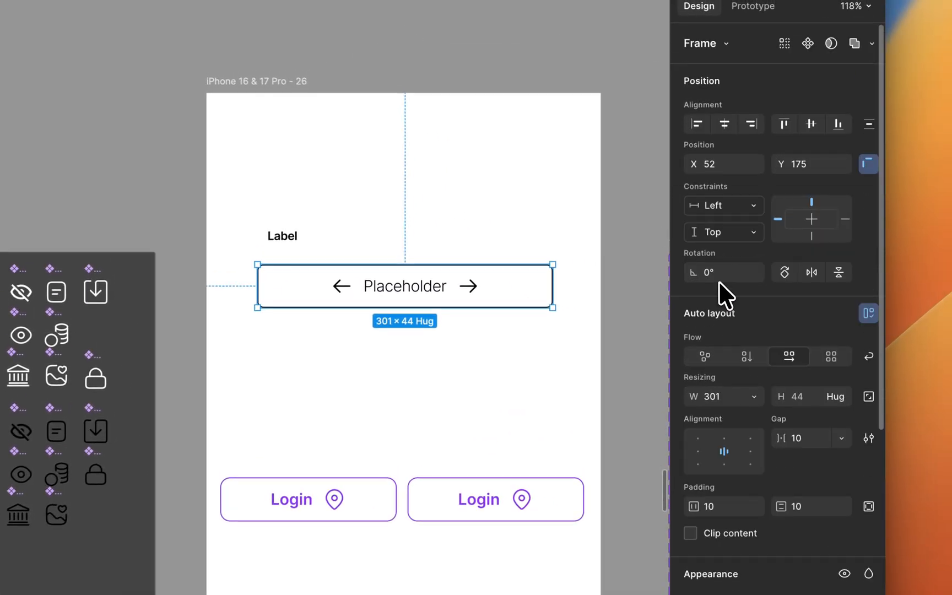
left_click(719, 397)
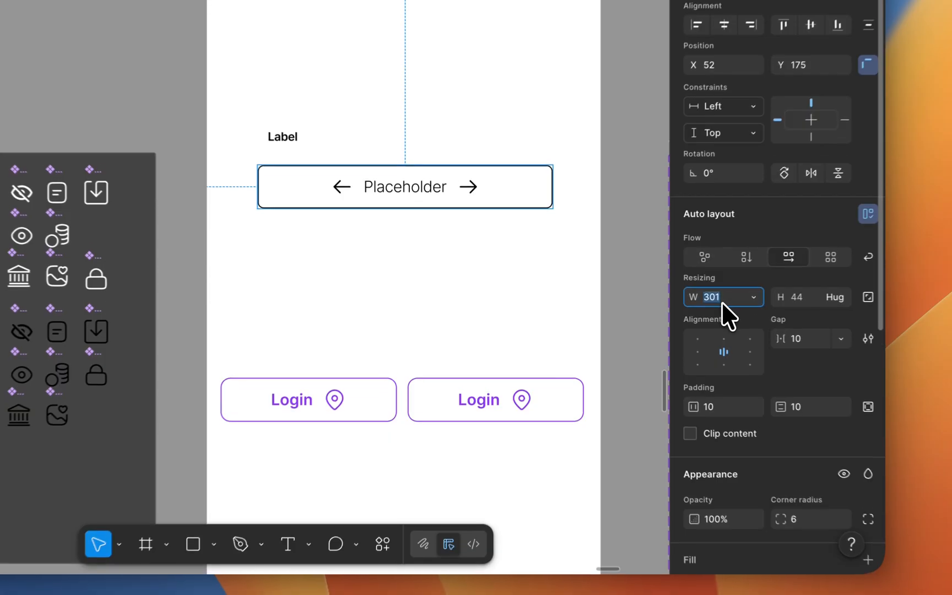
type("352")
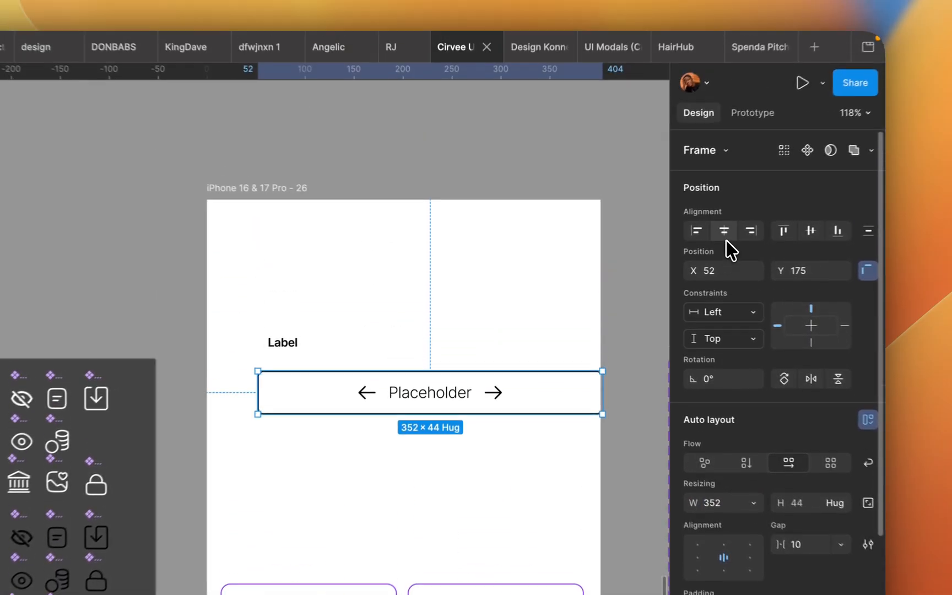
left_click(724, 21)
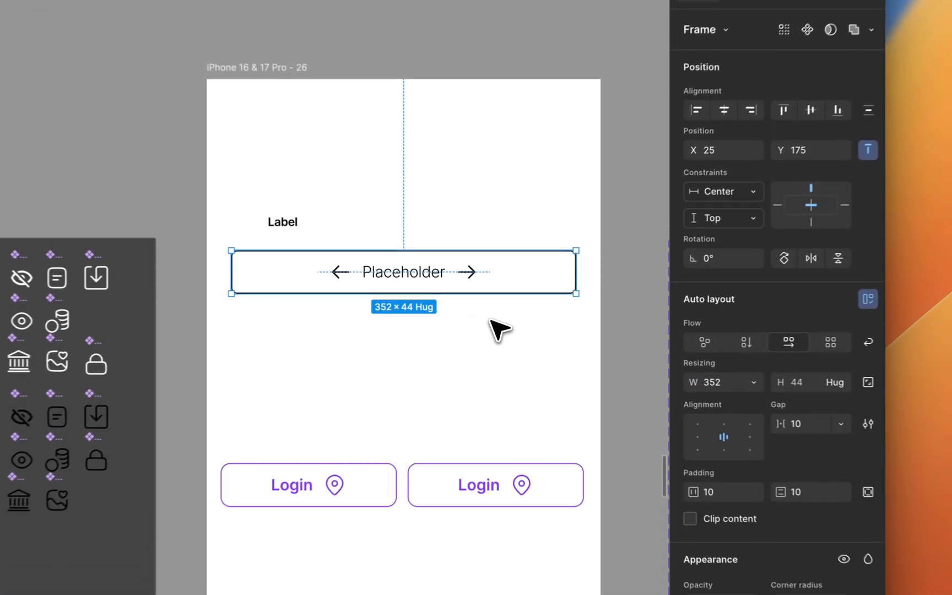
left_click(698, 374)
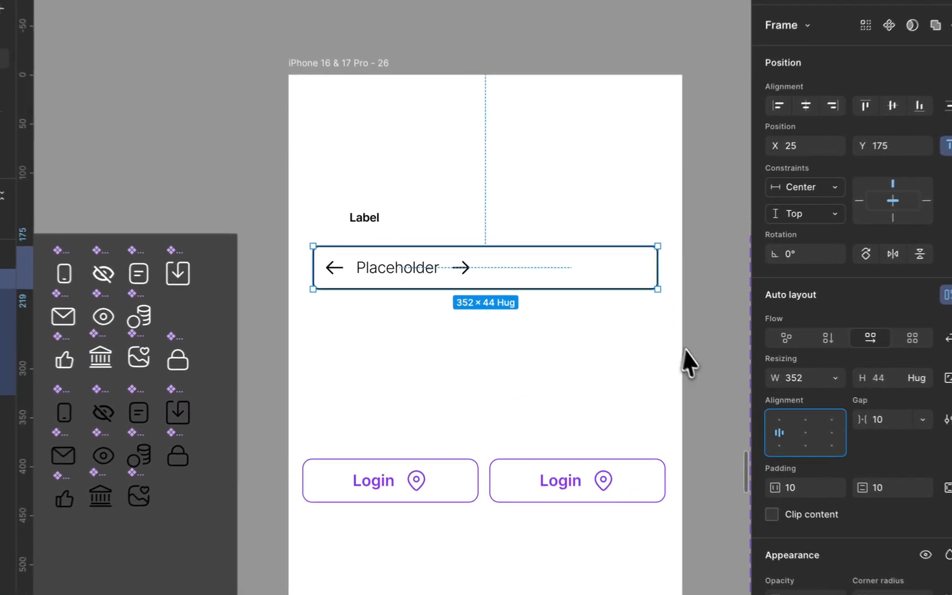
left_click(820, 361)
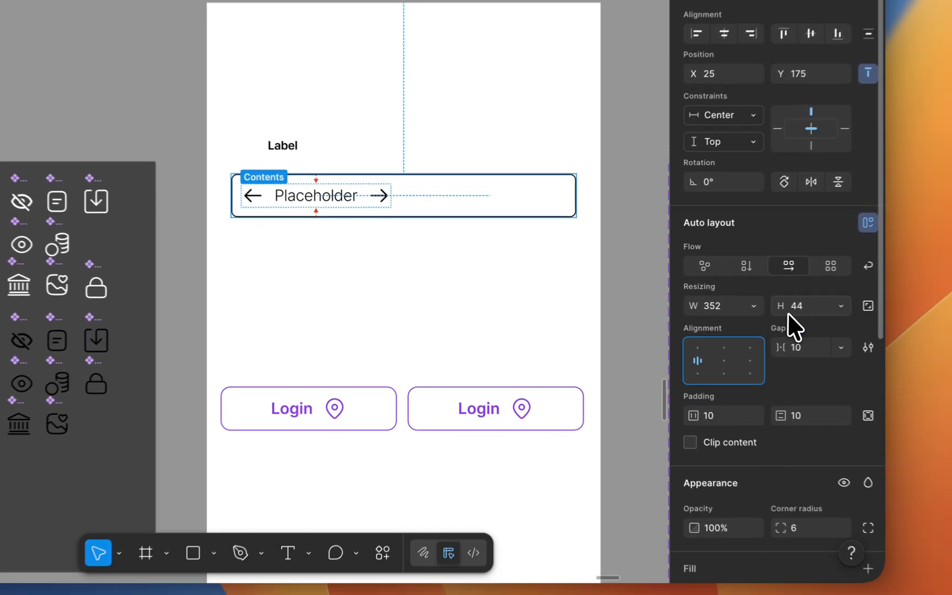
type("50")
key("Return")
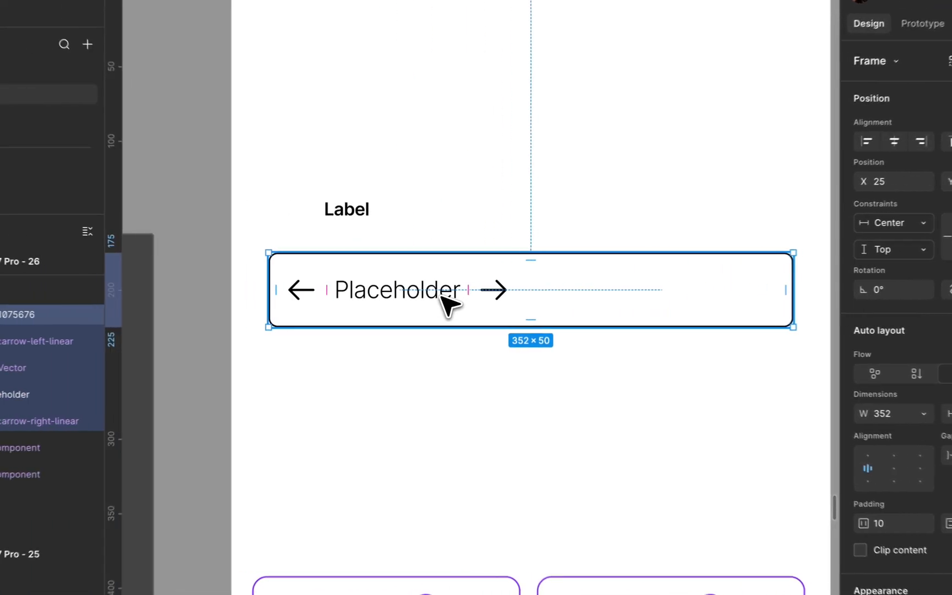
Set Placeholder to Fill container width and left-align its text
left_click(269, 294)
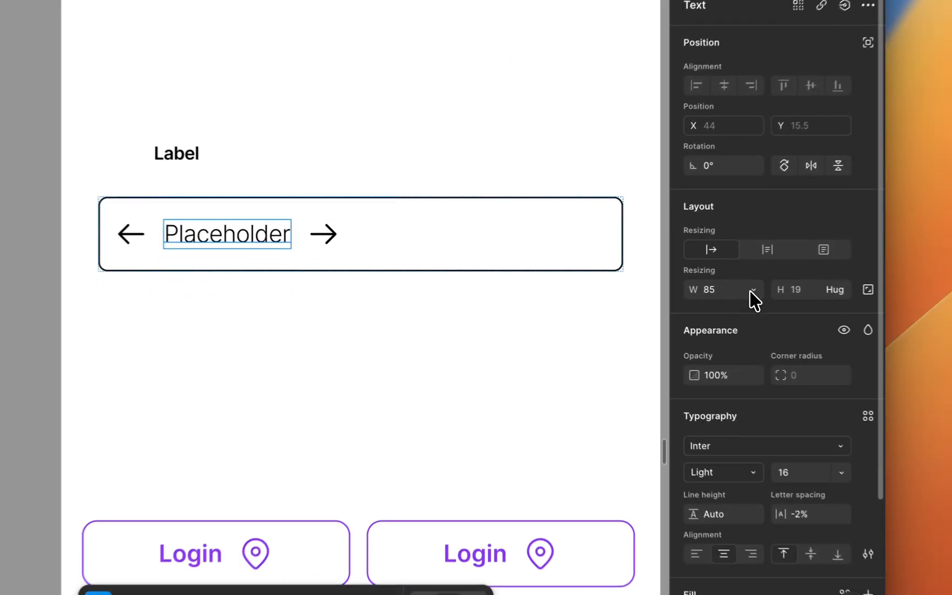
left_click(745, 291)
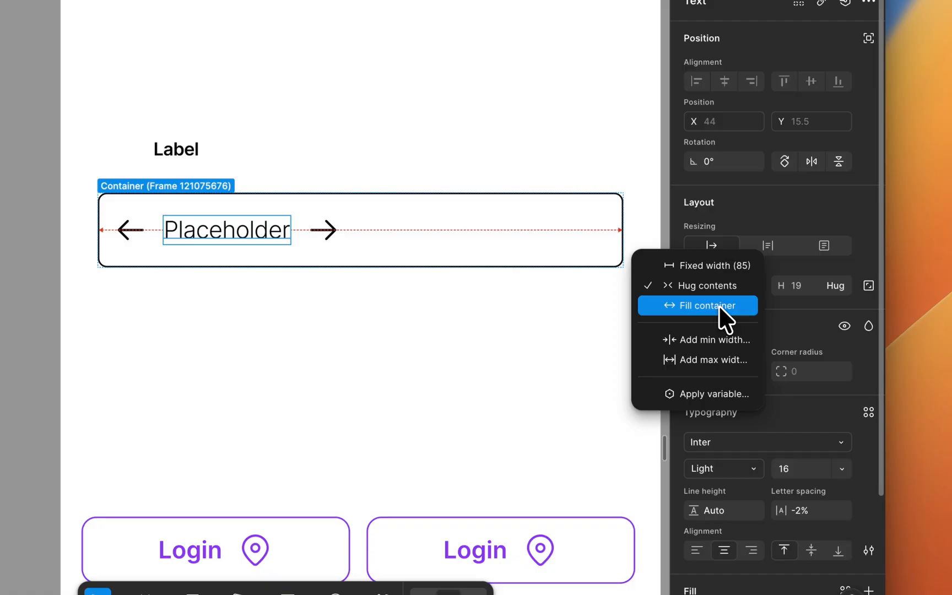
left_click(721, 308)
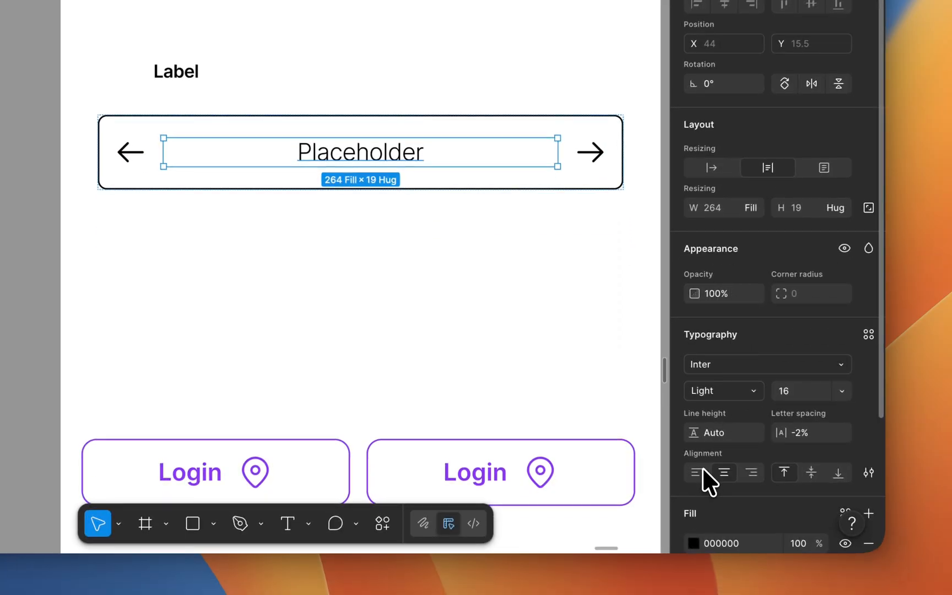
left_click(704, 470)
left_click(491, 374)
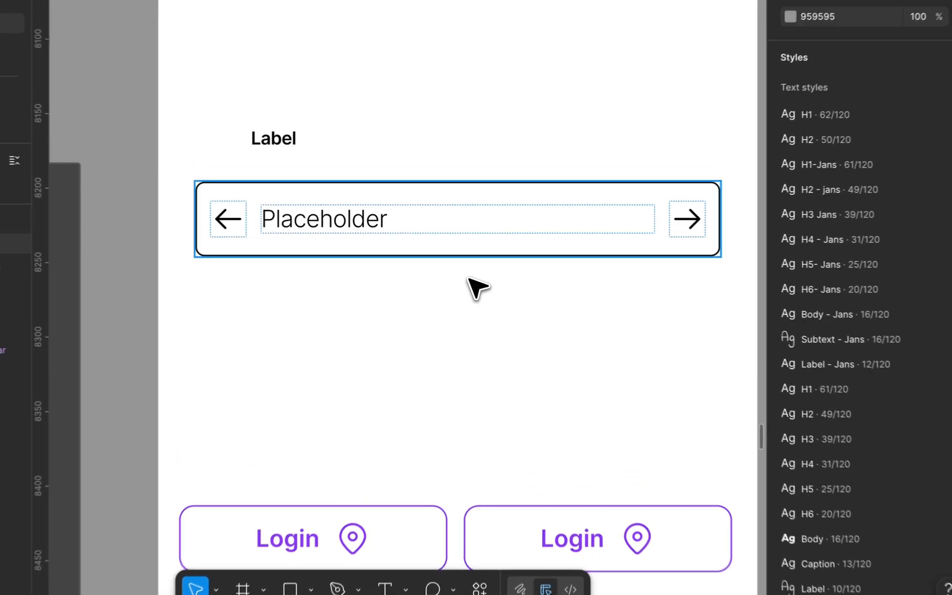
left_click(468, 229)
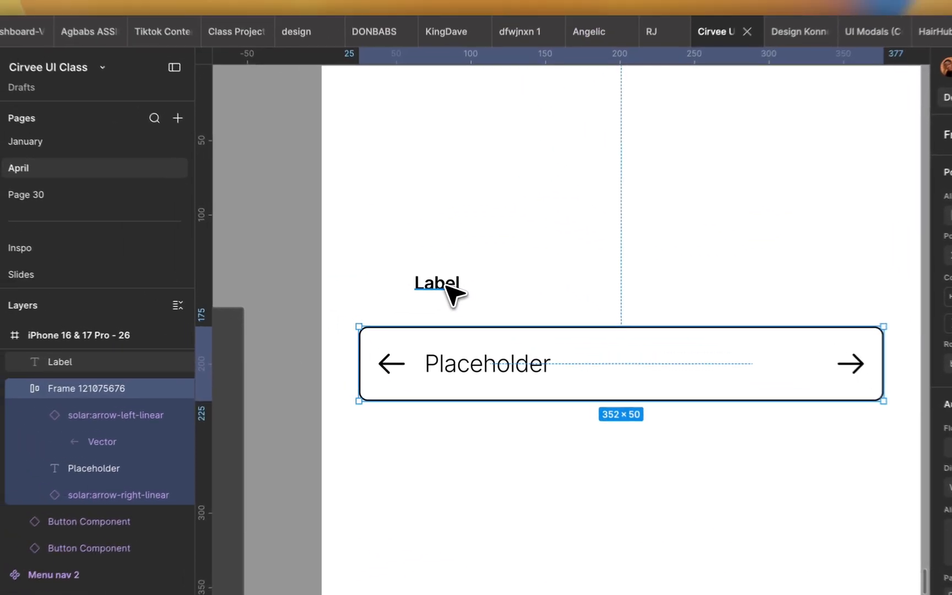
Align Label with the box's left edge and group both in vertical auto layout, gap 4
left_click_drag(290, 137, 249, 152)
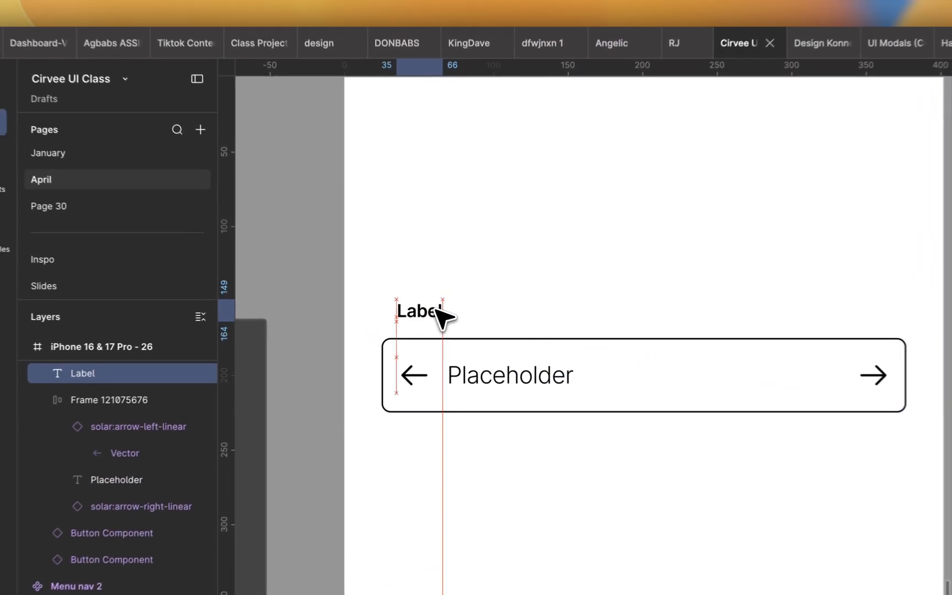
left_click_drag(436, 308, 419, 313)
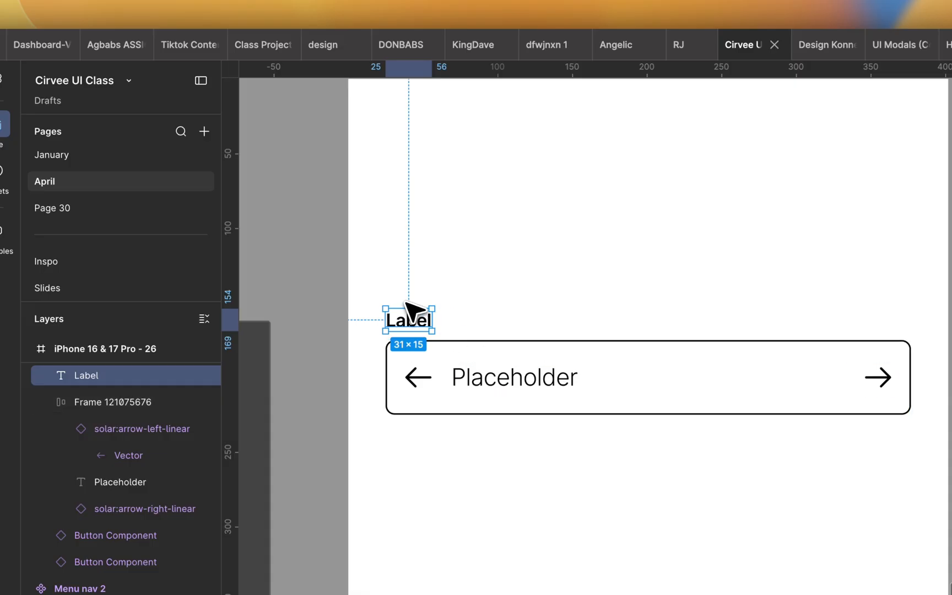
left_click_drag(376, 279, 608, 474)
key("shift+a")
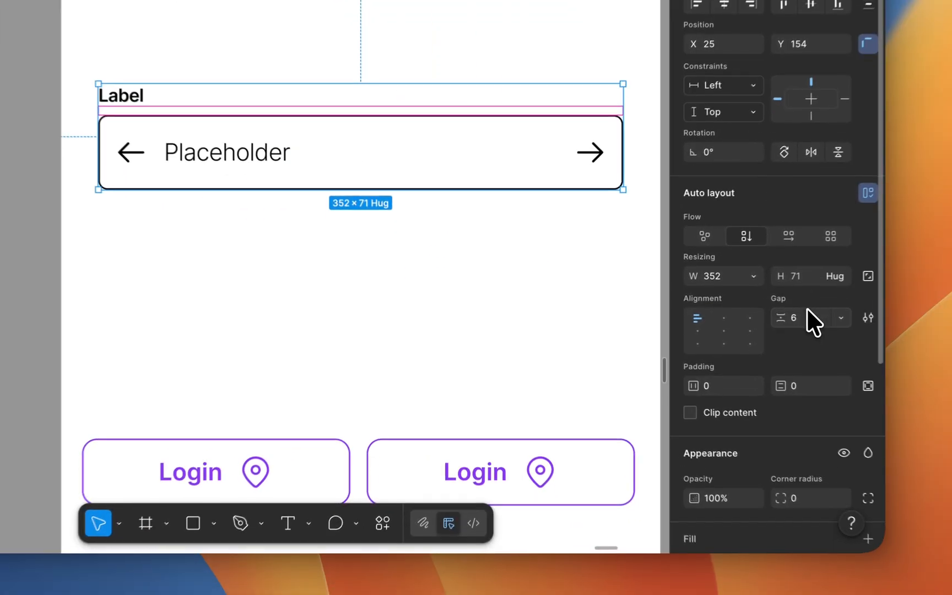
left_click(807, 317)
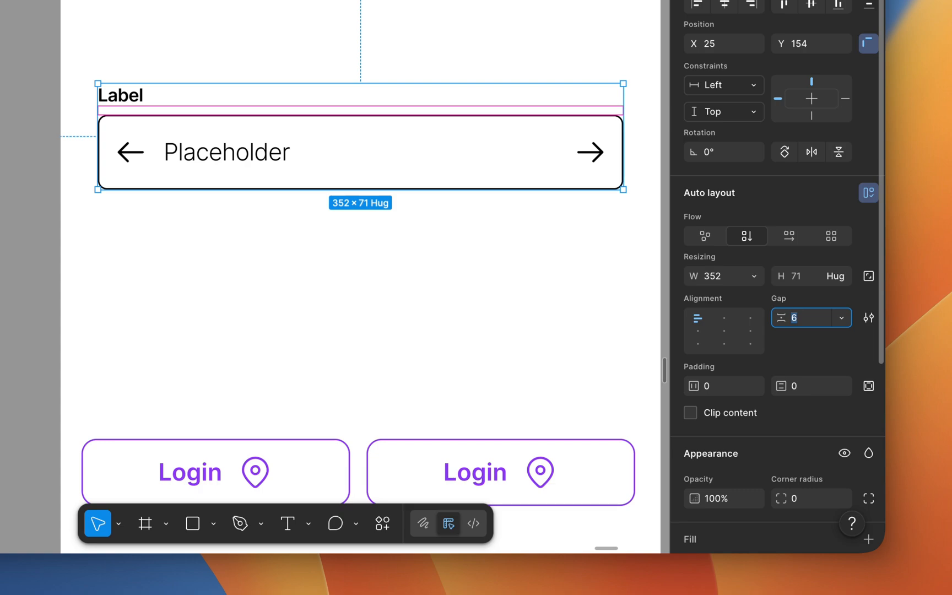
type("4")
key("Return")
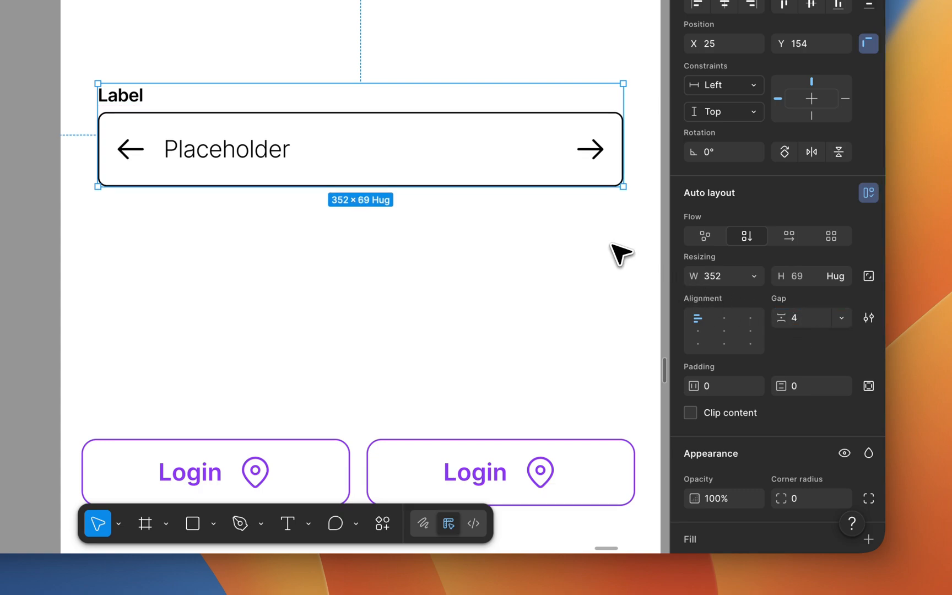
scroll(504, 201, "down", 3)
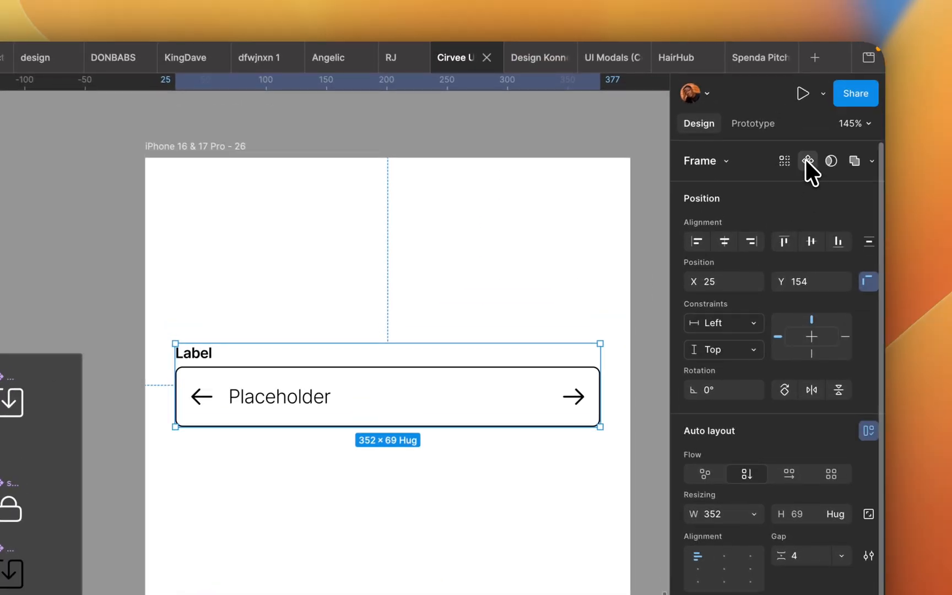
Make the labelled input the Input form - master component and move it onto the canvas
left_click(807, 160)
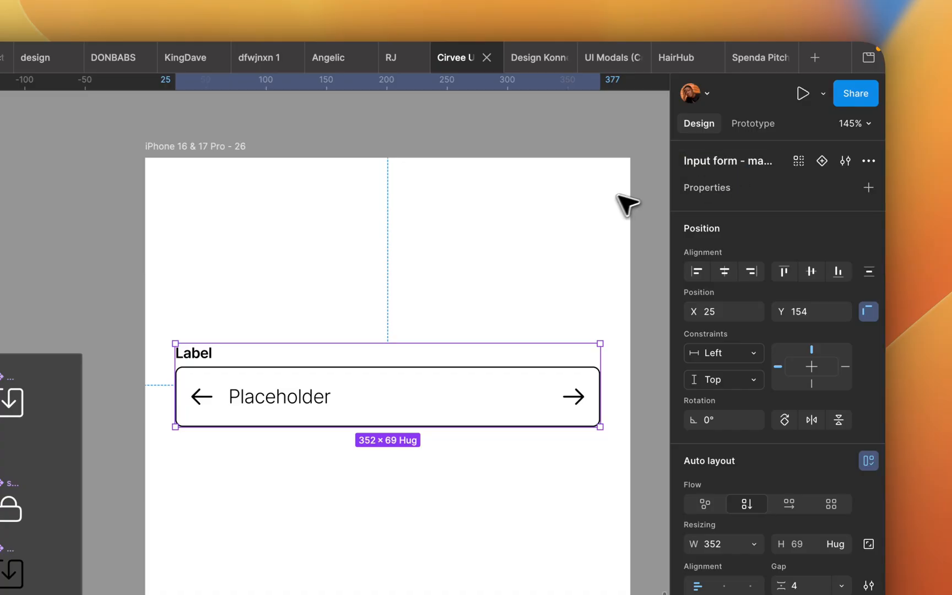
scroll(445, 310, "down", 3)
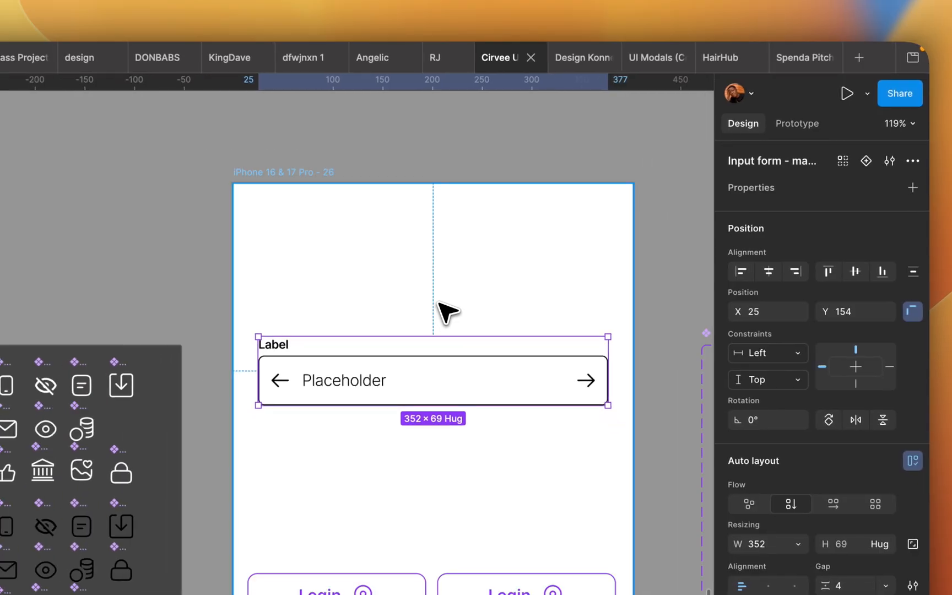
scroll(517, 369, "down", 5)
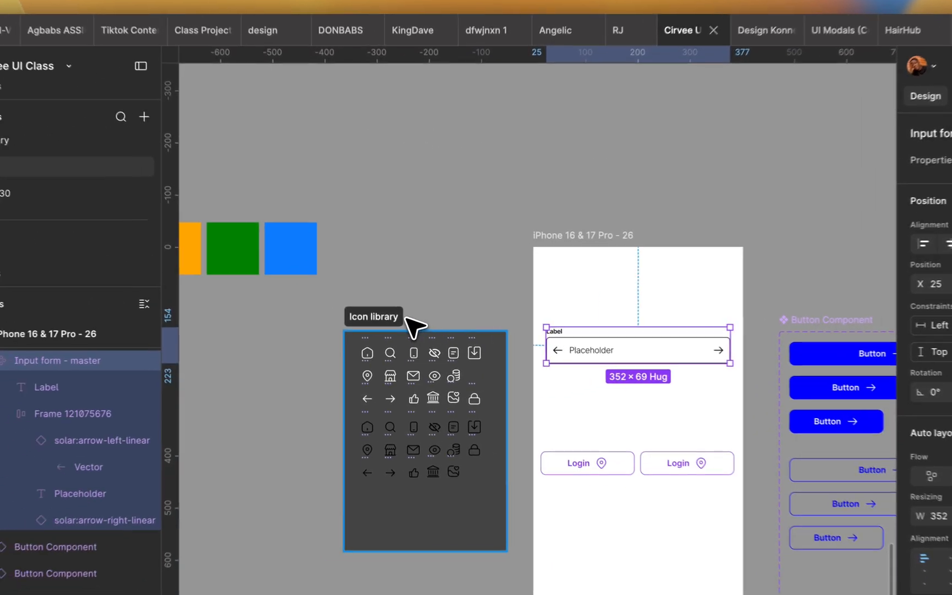
left_click_drag(220, 346, 40, 377)
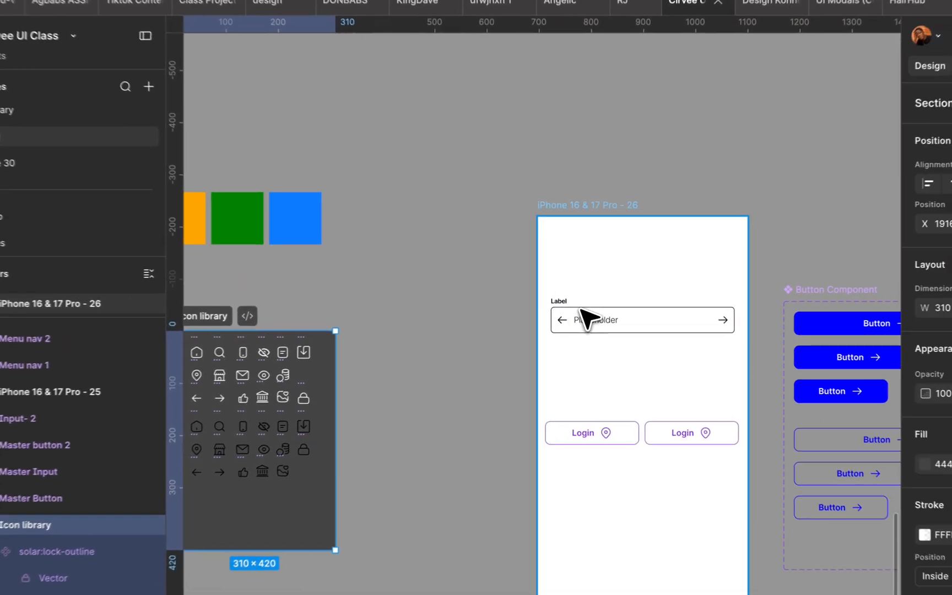
scroll(694, 326, "down", 3)
left_click_drag(449, 320, 395, 318)
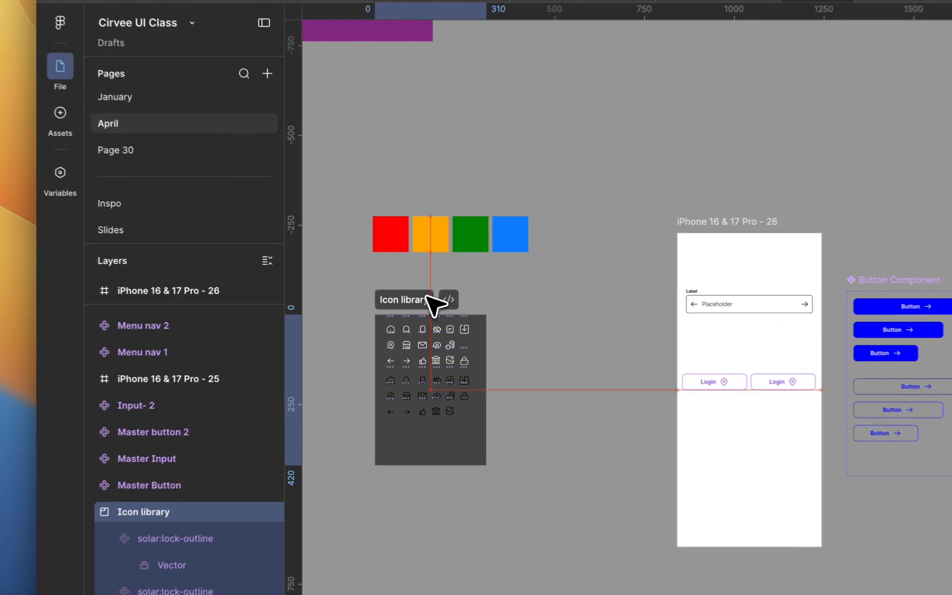
scroll(710, 304, "up", 5)
left_click(756, 306)
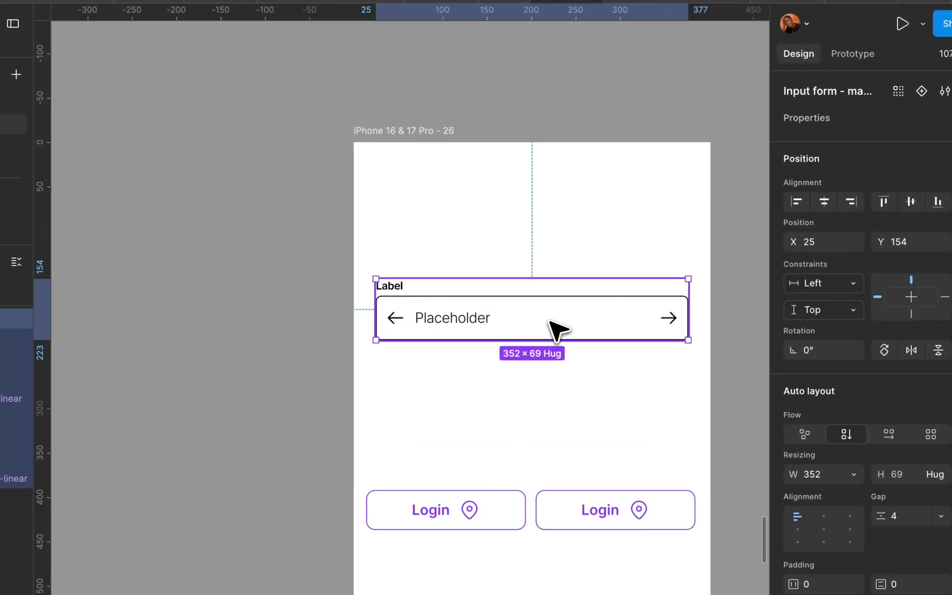
left_click_drag(660, 320, 252, 325)
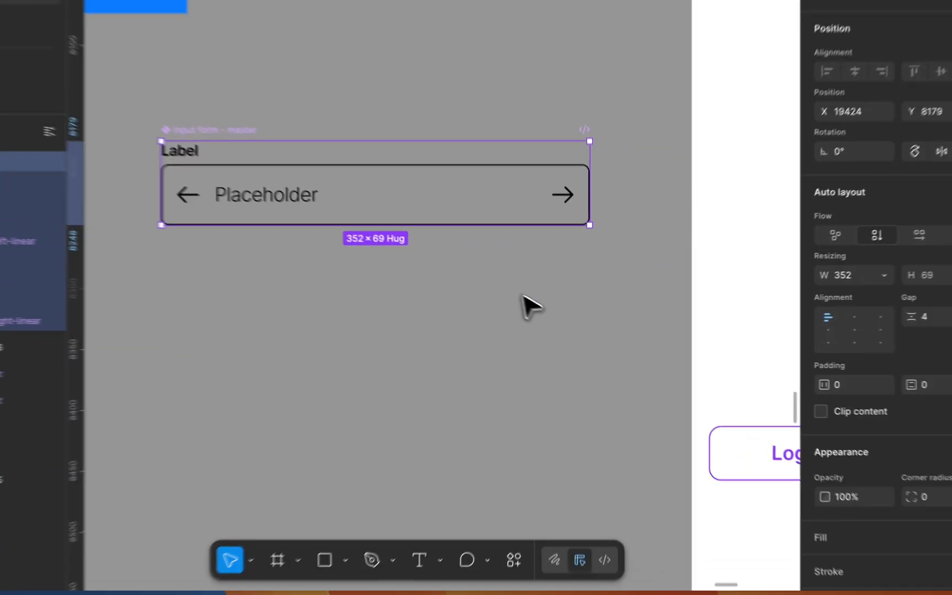
Change the component's shared black colour to 2D2D2D and reposition it on the canvas
scroll(675, 399, "down", 5)
left_click(693, 419)
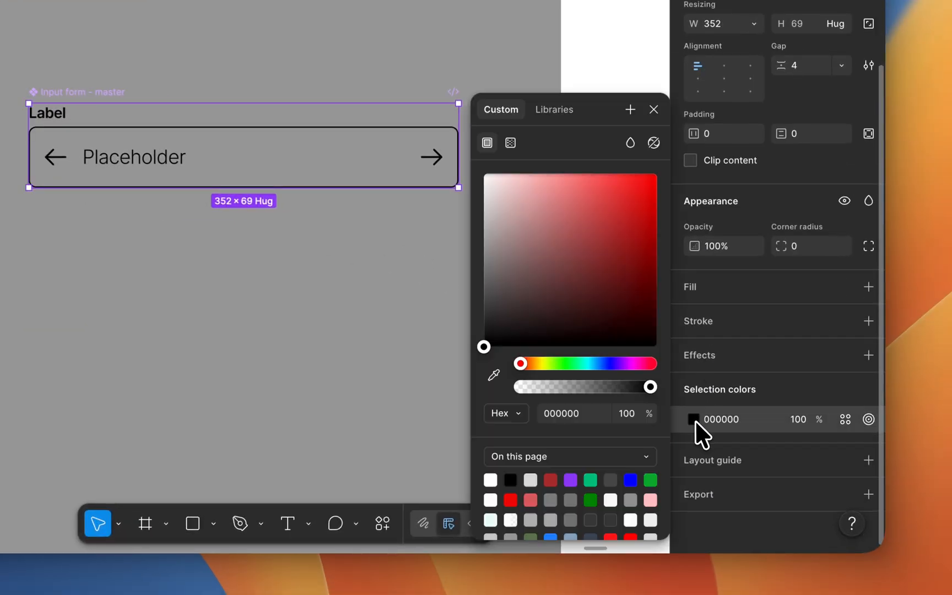
left_click_drag(534, 317, 523, 320)
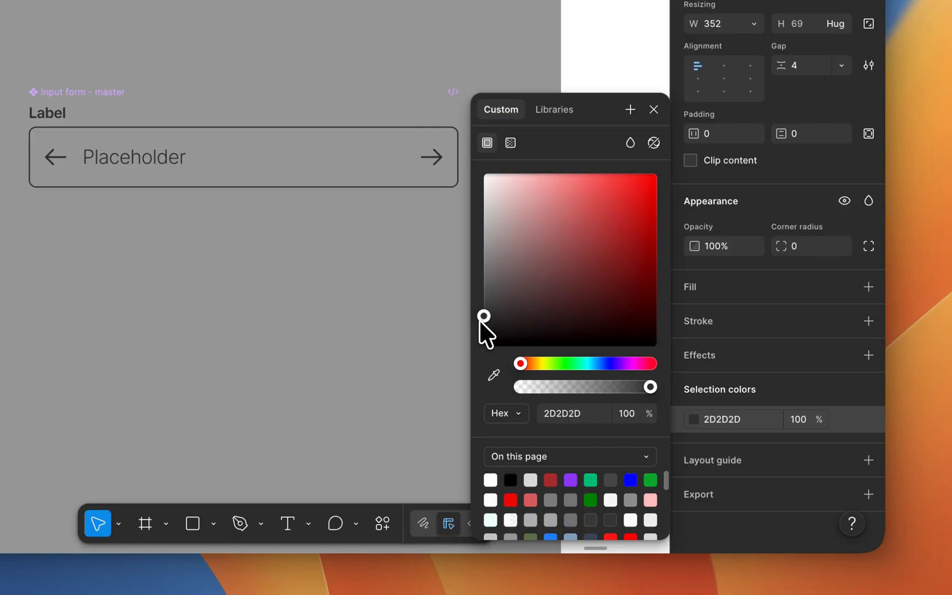
left_click(436, 312)
scroll(221, 260, "down", 3)
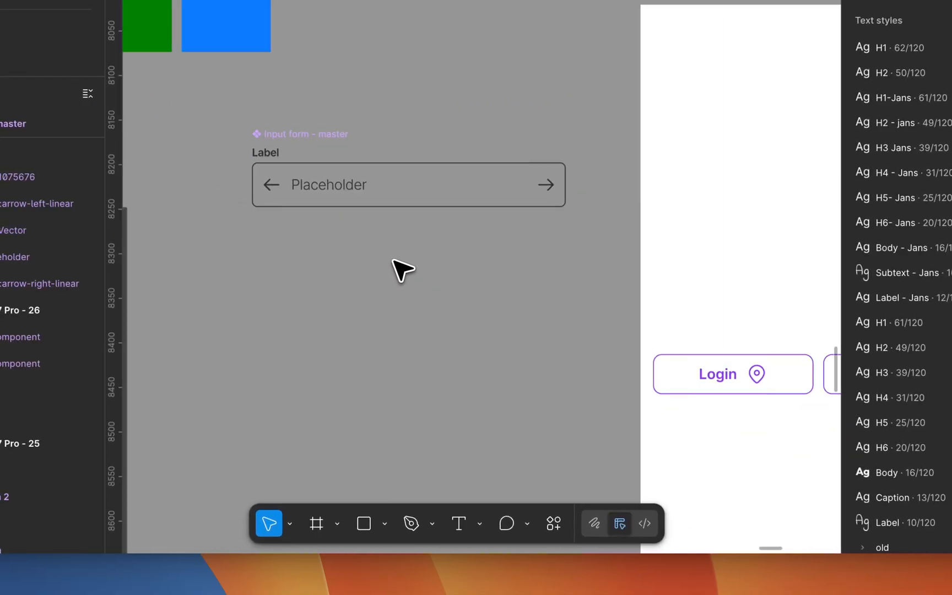
scroll(392, 260, "up", 1)
left_click_drag(298, 135, 312, 92)
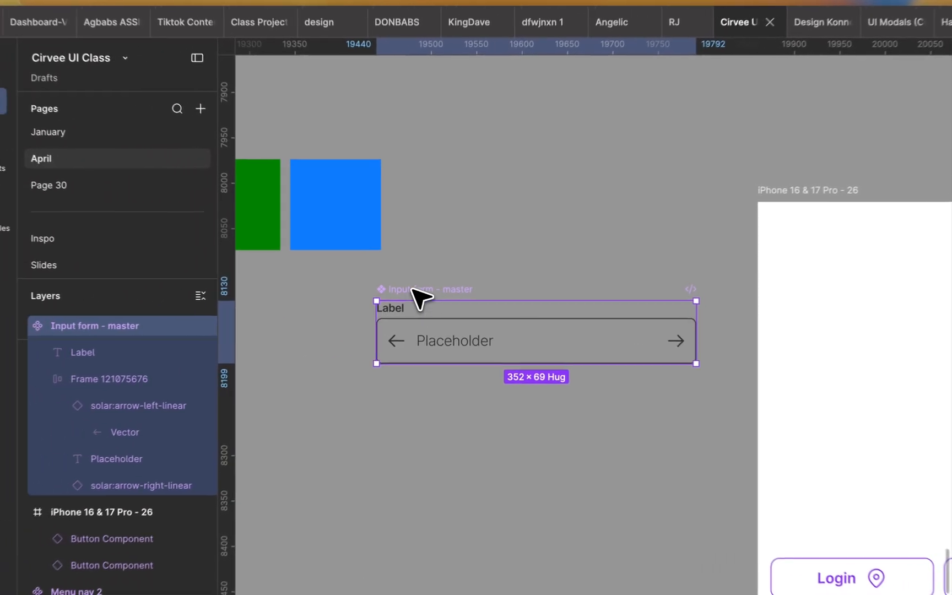
scroll(418, 292, "down", 3)
scroll(449, 281, "up", 5)
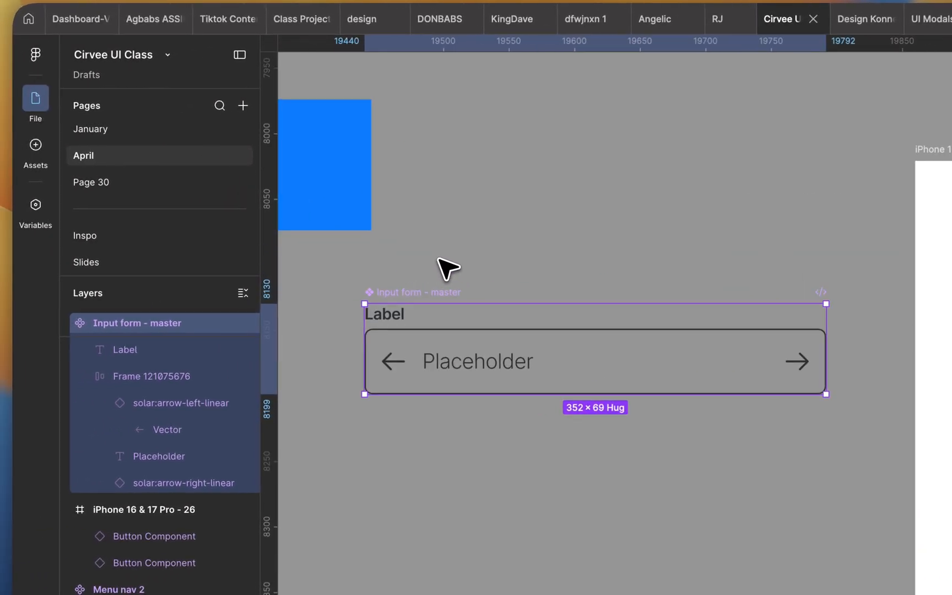
scroll(448, 268, "up", 2)
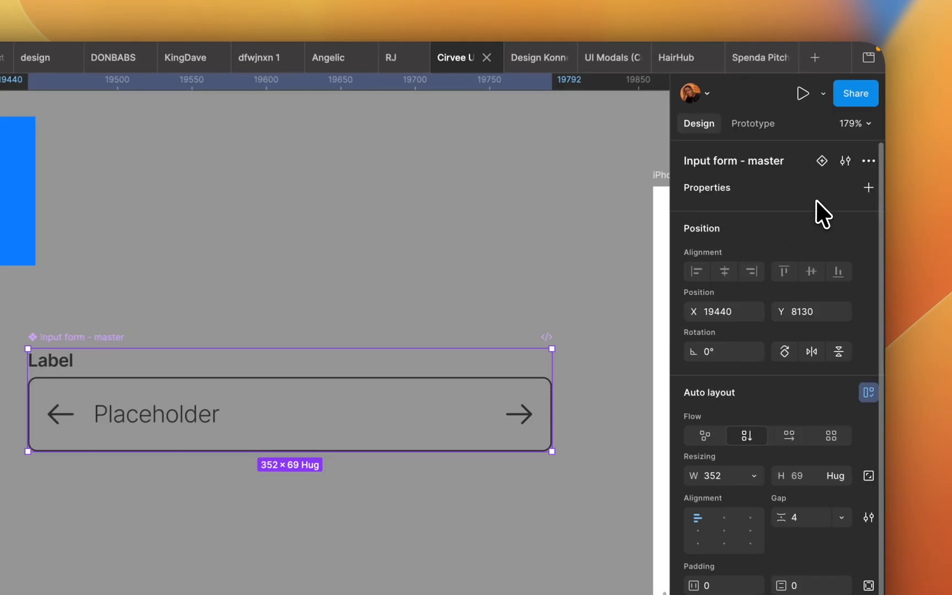
Create a 'Label text' text property on the master, defaulting to Label
left_click(867, 187)
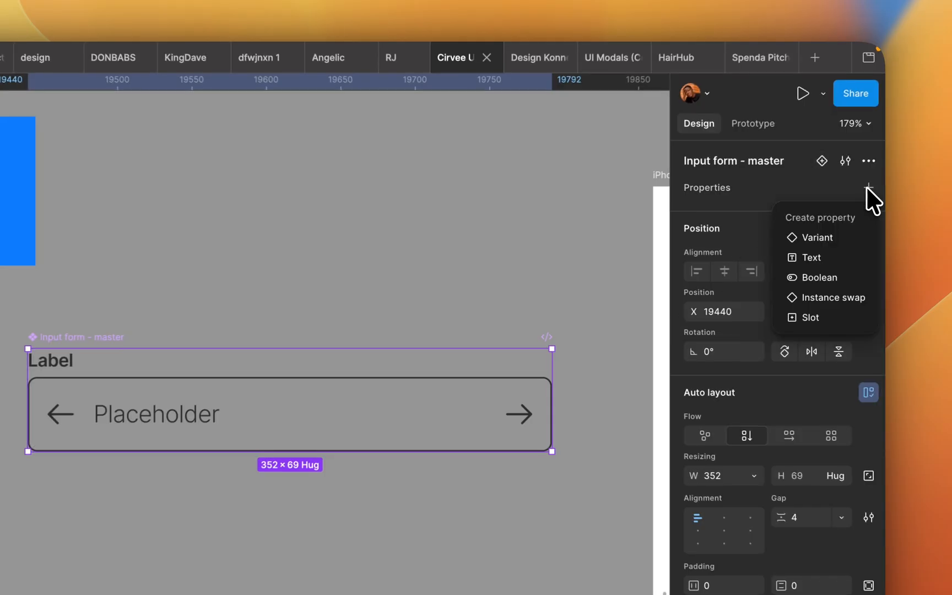
left_click(834, 257)
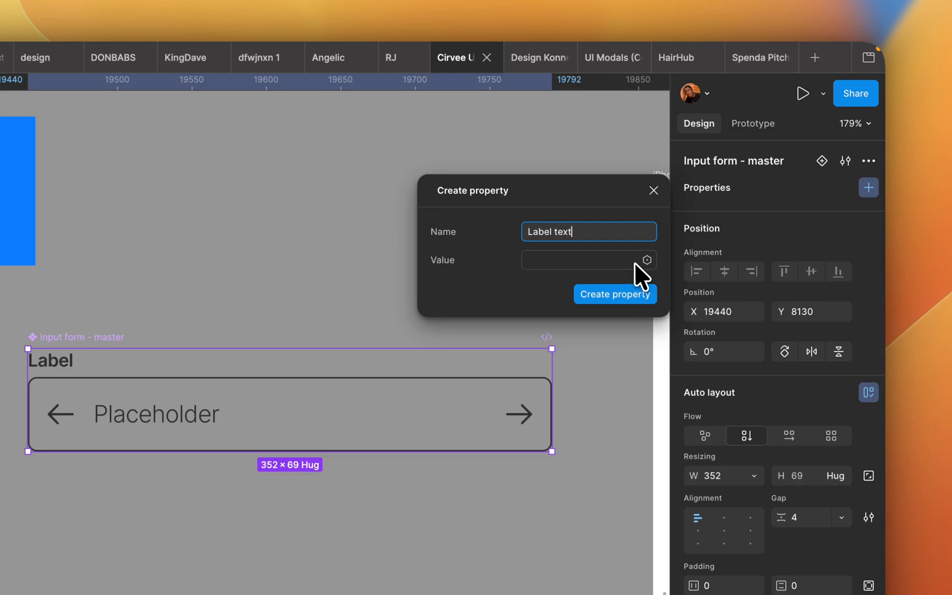
left_click(613, 259)
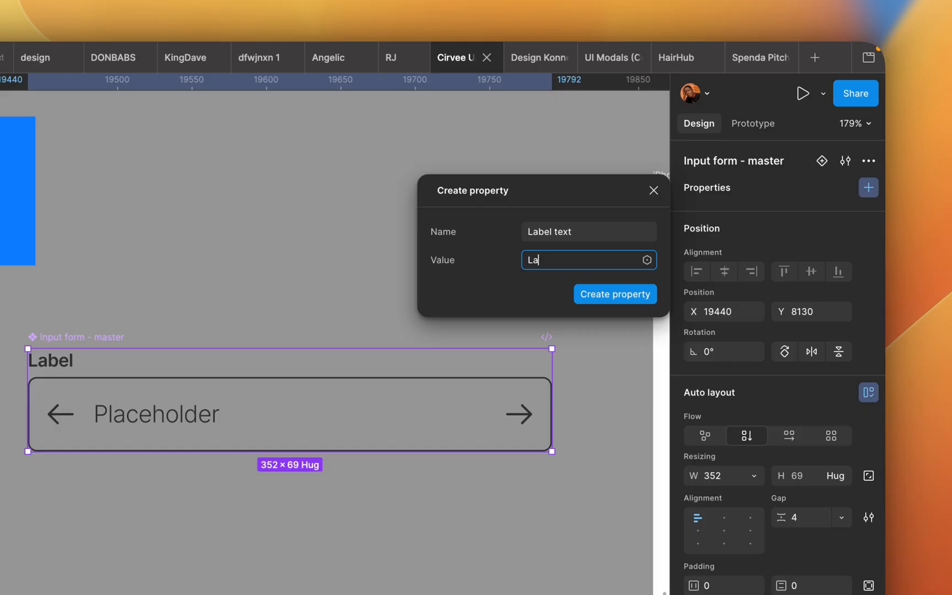
left_click(618, 294)
Create a 'Placeholder text' text property, defaulting to Placeholder
left_click(867, 188)
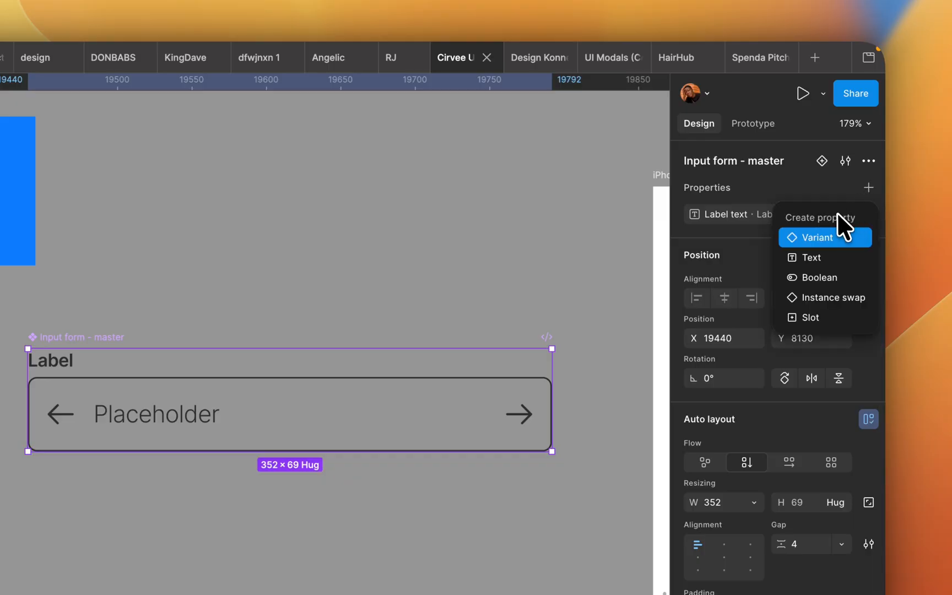
left_click(817, 257)
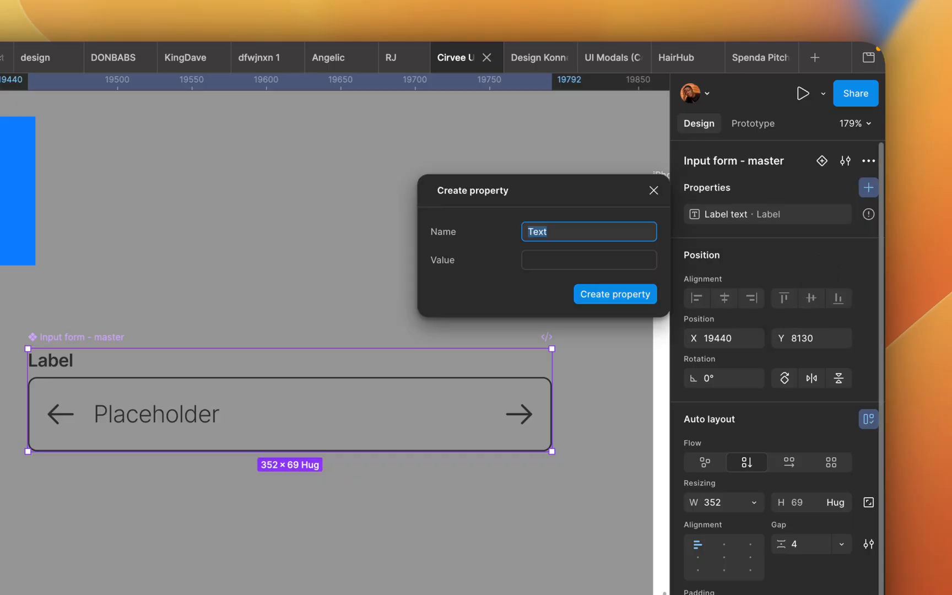
type("Placeholder t")
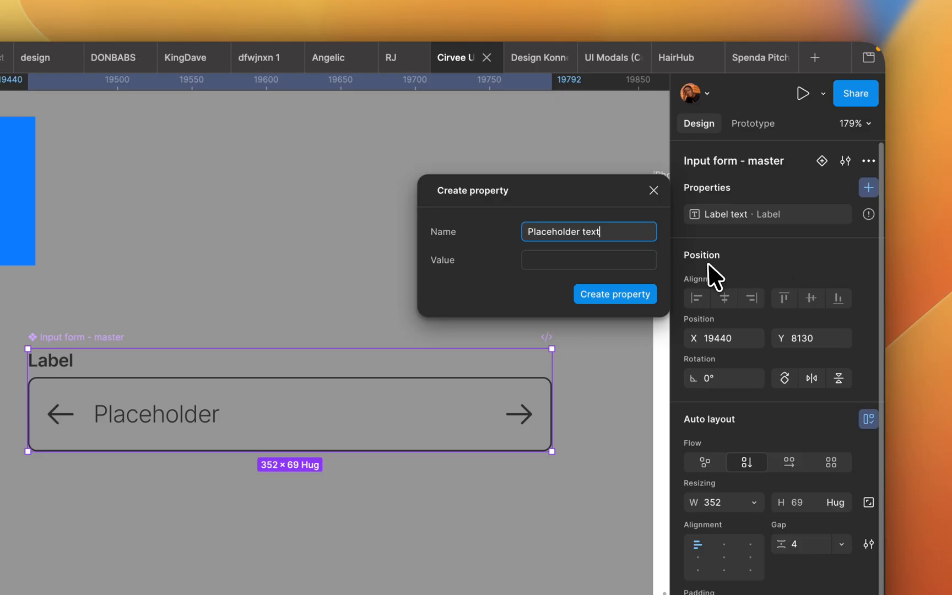
left_click(637, 261)
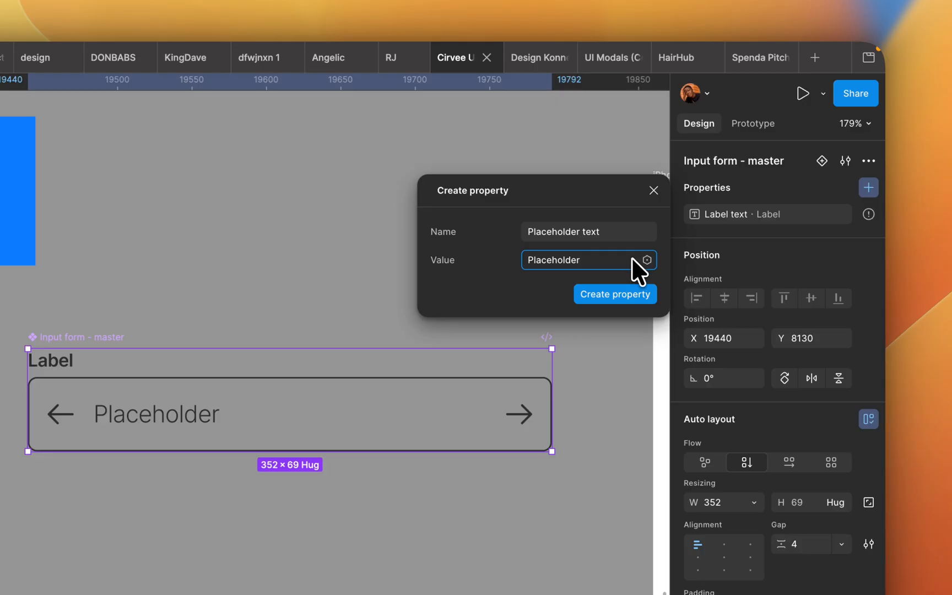
left_click(611, 294)
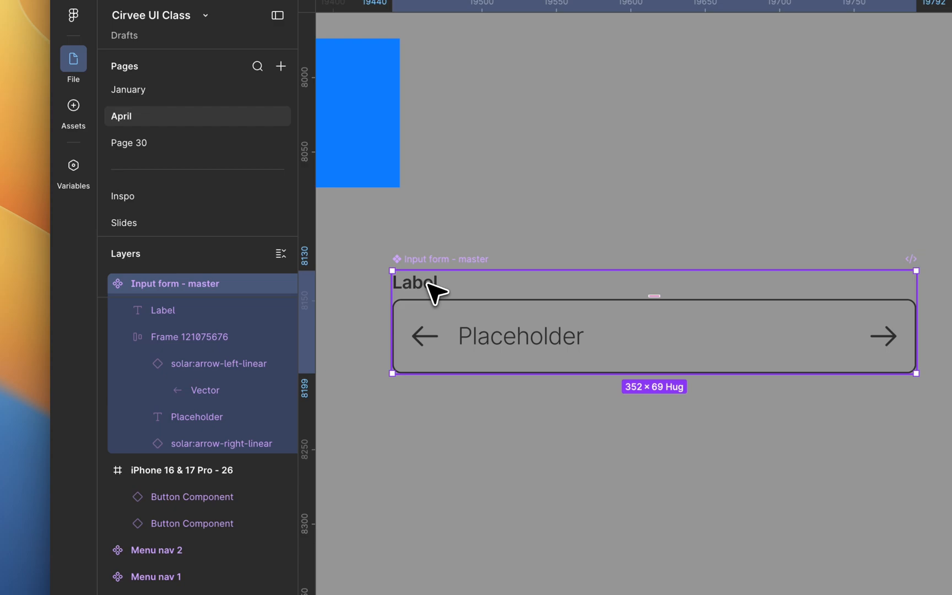
Bind the Label layer's content to the Label text property
double_click(435, 291)
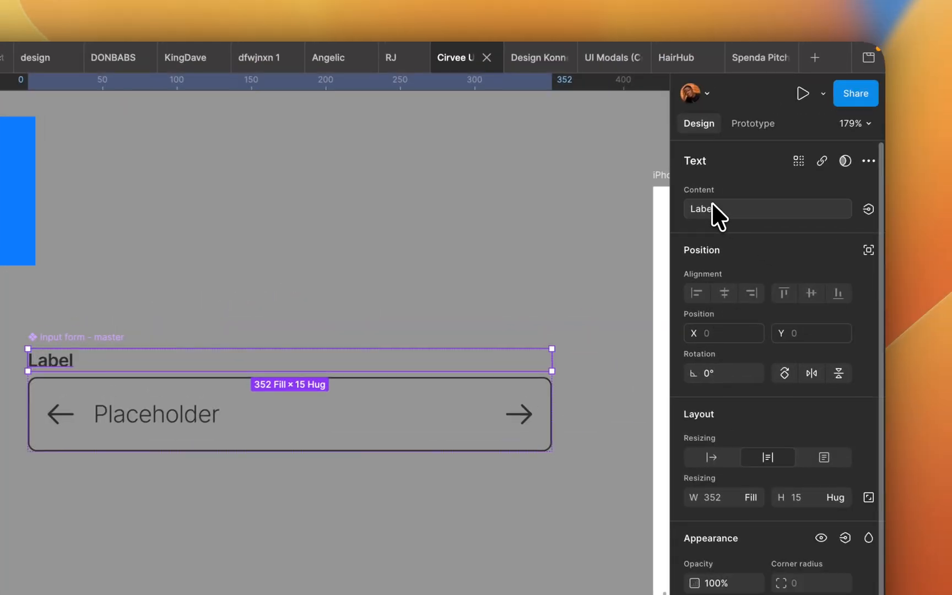
left_click(868, 210)
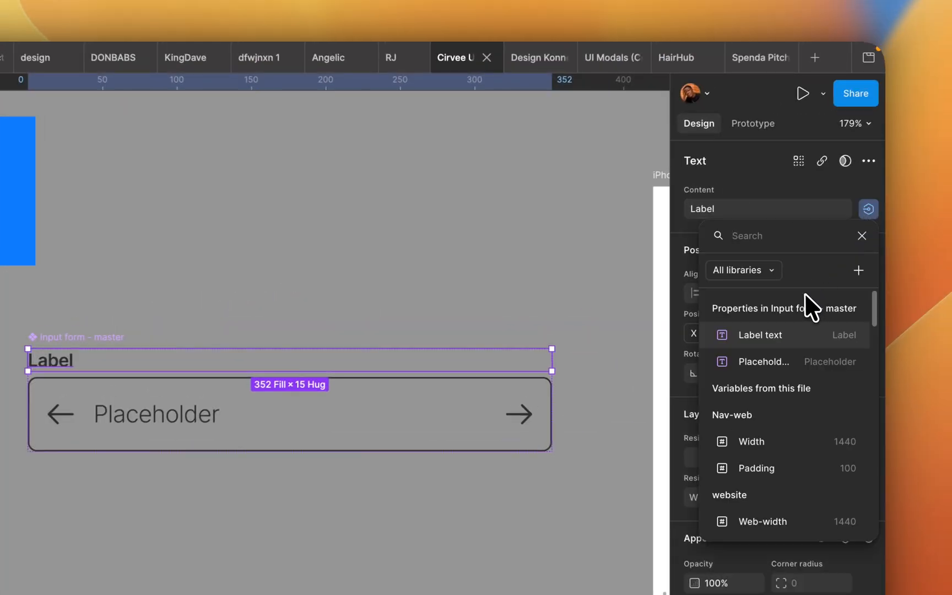
left_click(784, 334)
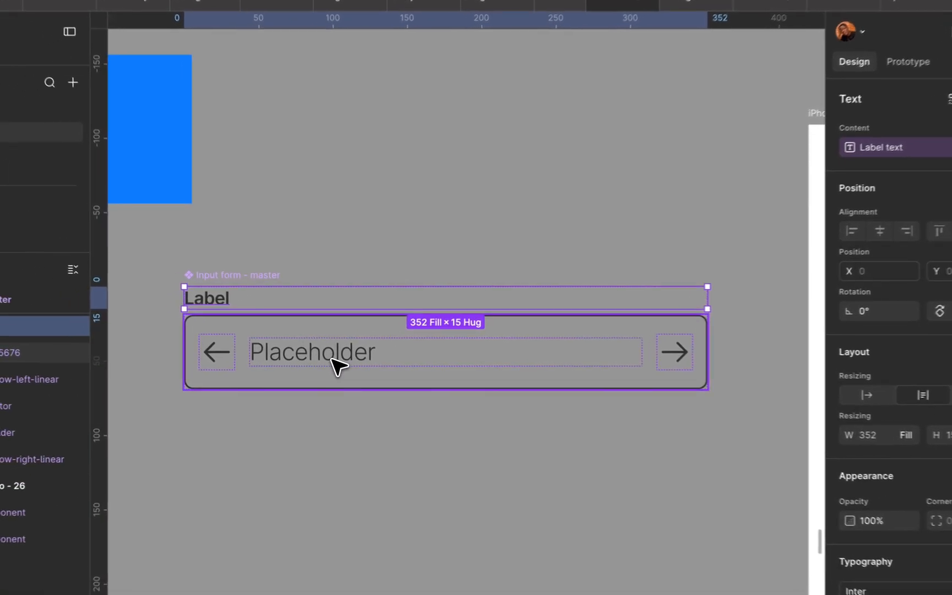
Bind the Placeholder layer's content to the Placeholder text property
left_click(335, 361)
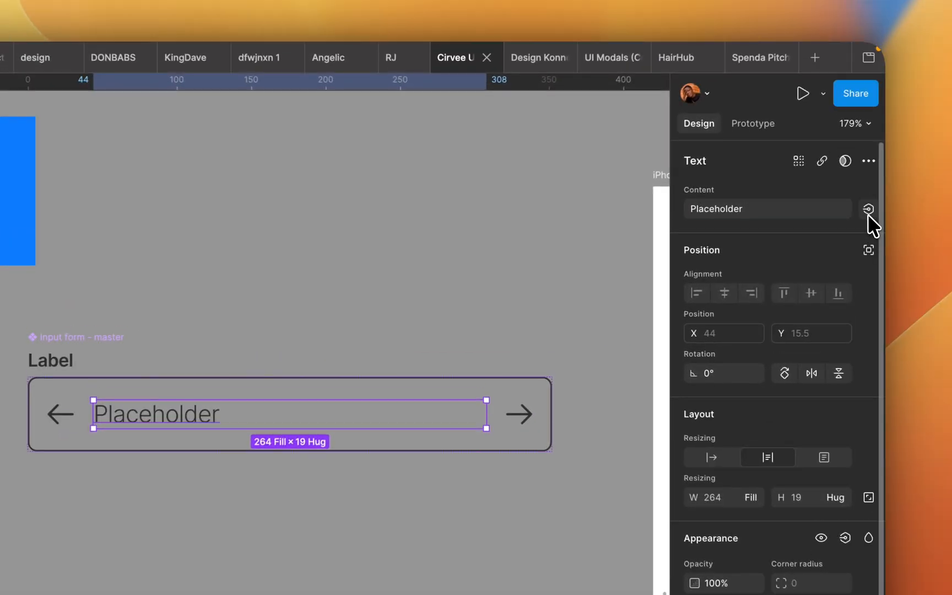
left_click(867, 210)
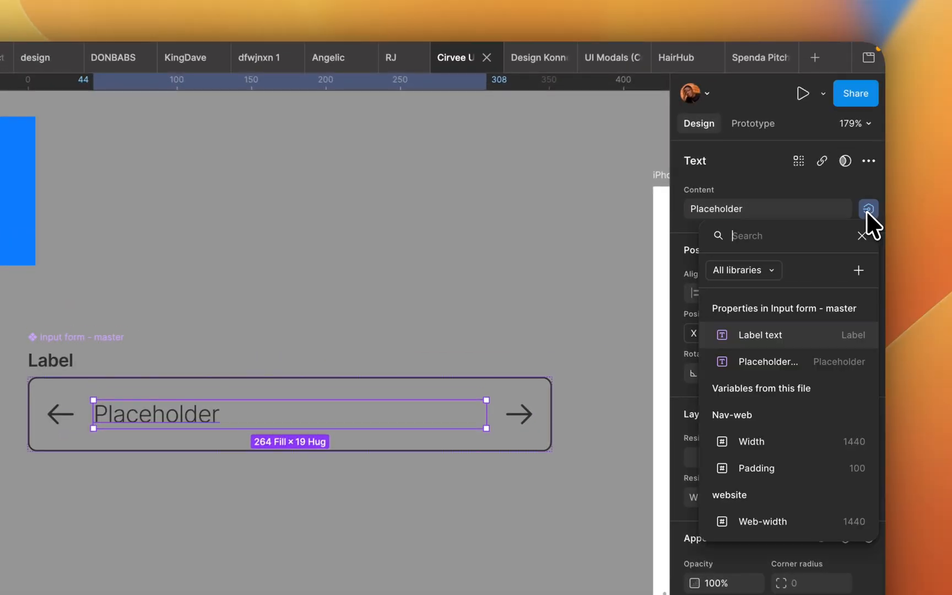
left_click(741, 361)
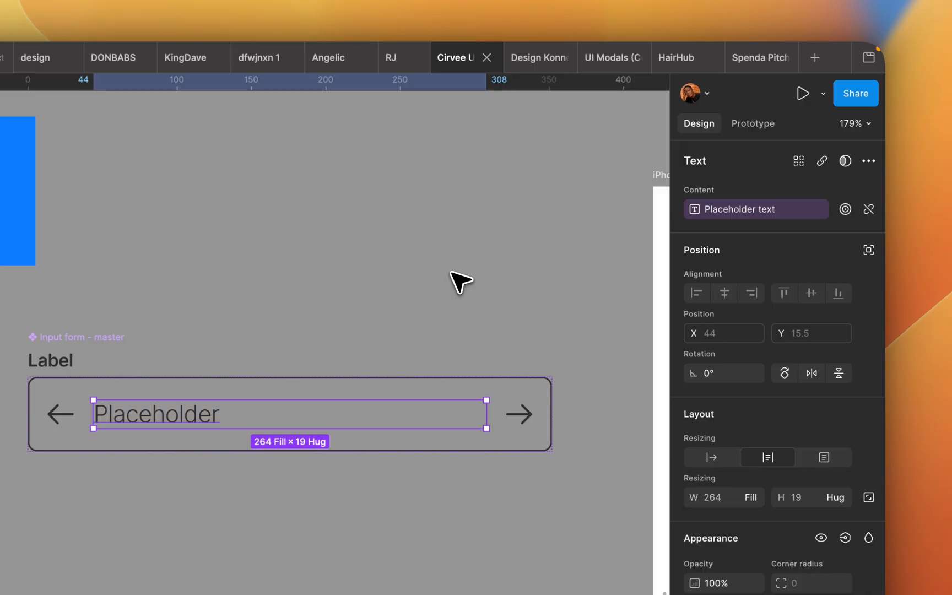
left_click(450, 272)
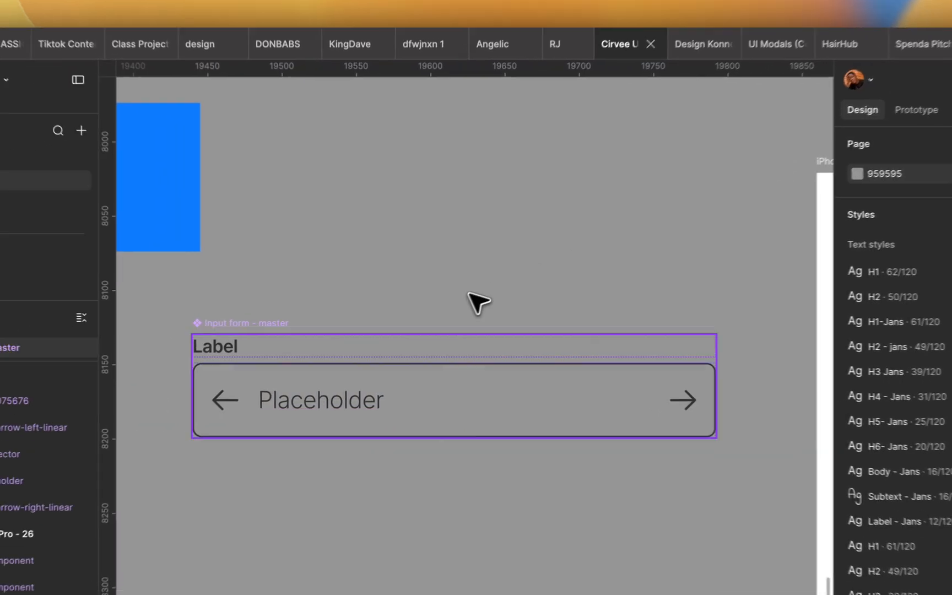
scroll(196, 342, "down", 5)
scroll(234, 346, "up", 2)
Place a copy of the Input form in the iPhone frame, horizontally centred
scroll(525, 306, "right", 5)
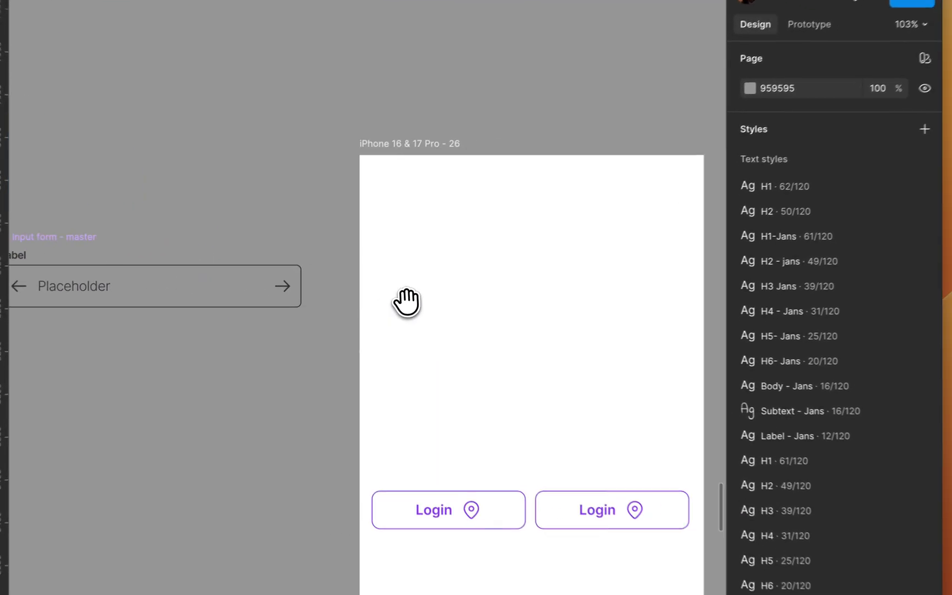
left_click(509, 315)
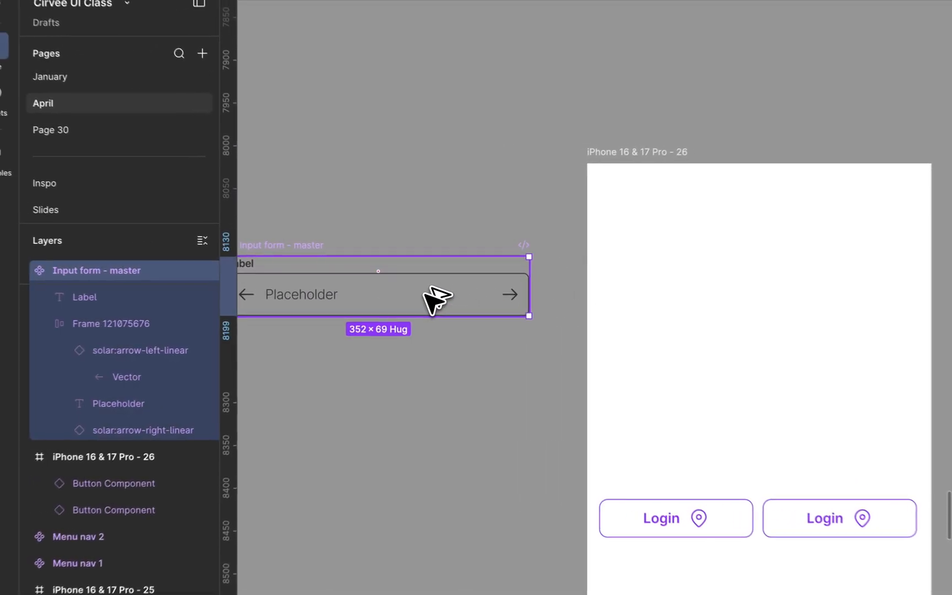
left_click_drag(435, 300, 803, 295)
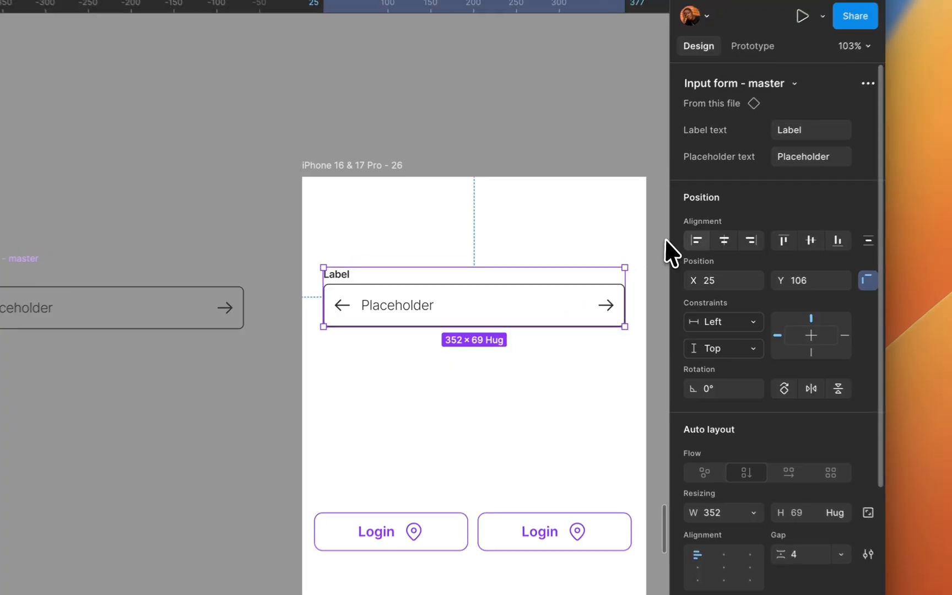
left_click(740, 229)
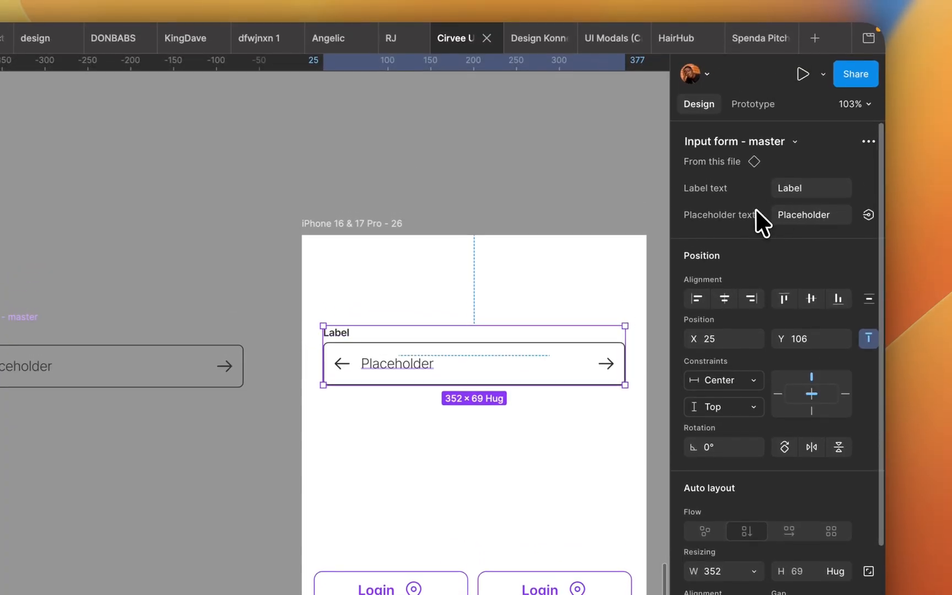
Set the instance's label to 'Email' and its placeholder to a sample email address
left_click(810, 188)
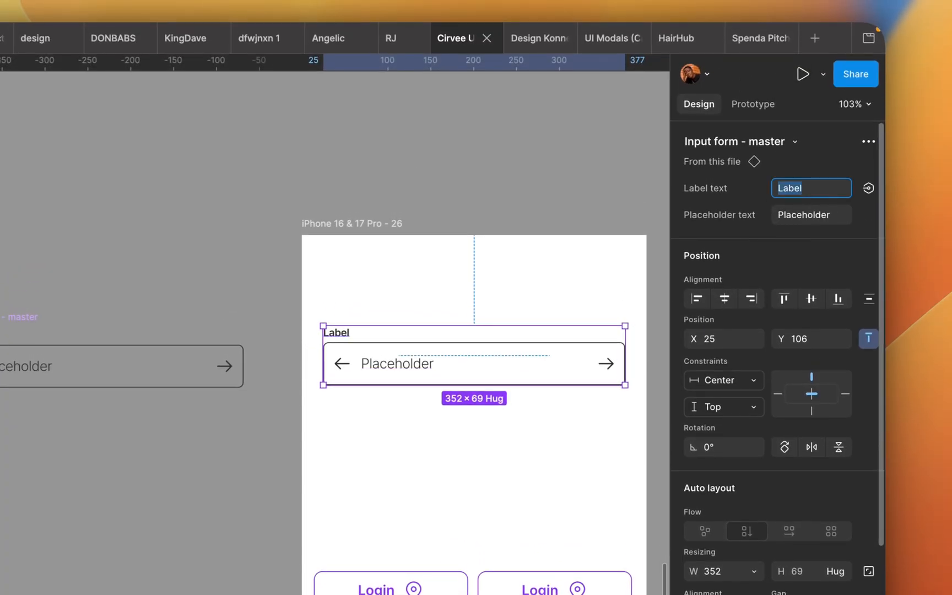
type("Email")
key("Return")
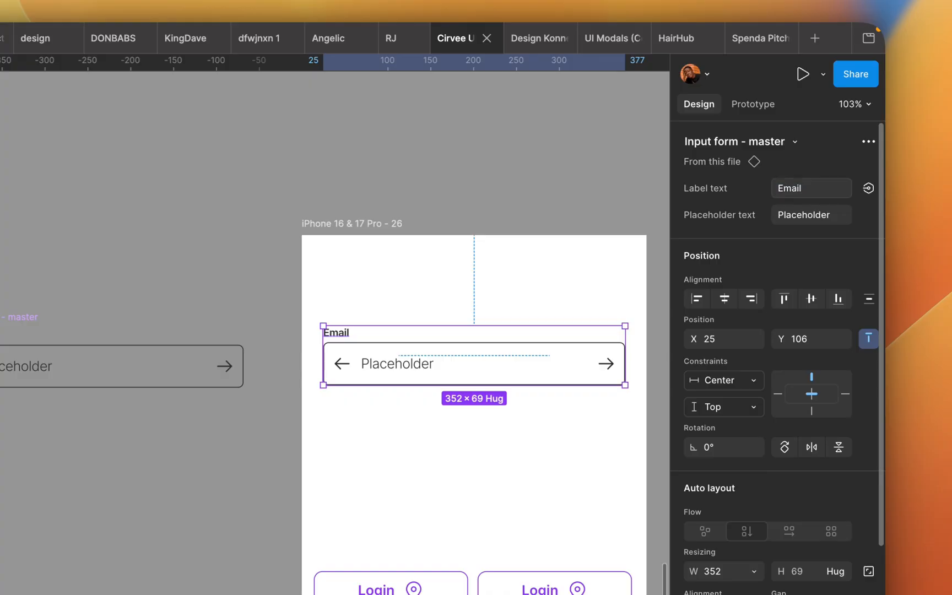
left_click(791, 213)
type("sam")
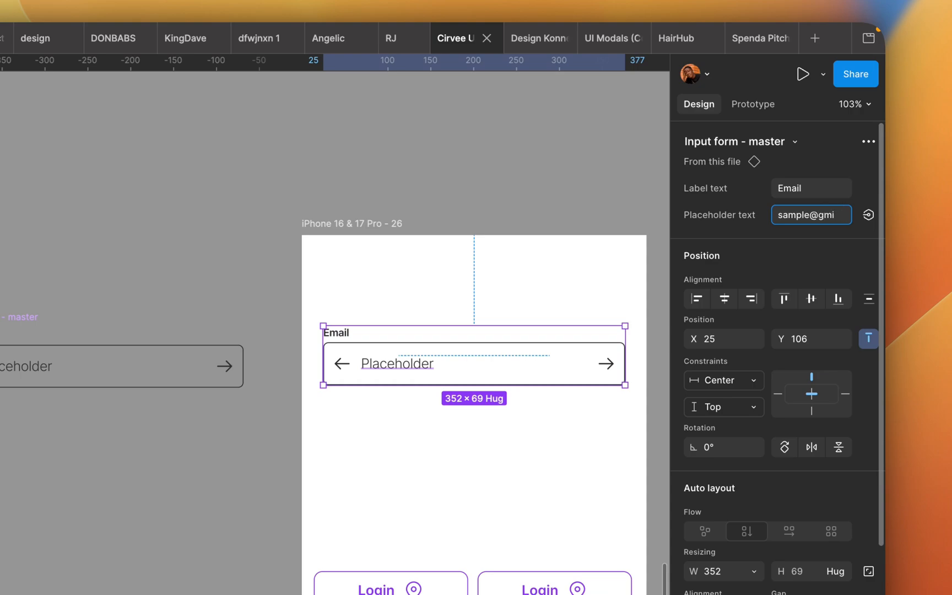
type("ple@gmail.com")
key("Return")
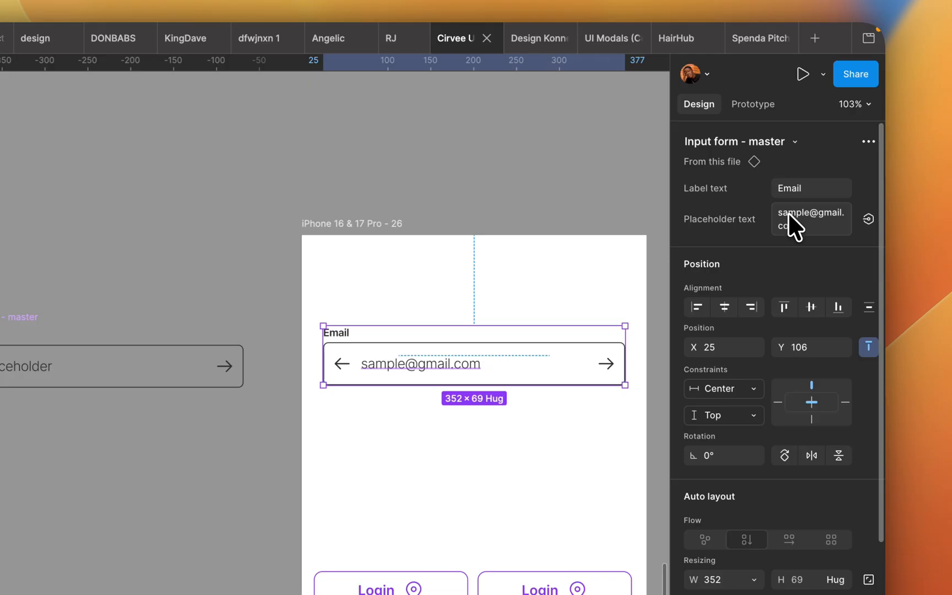
scroll(532, 371, "down", 3)
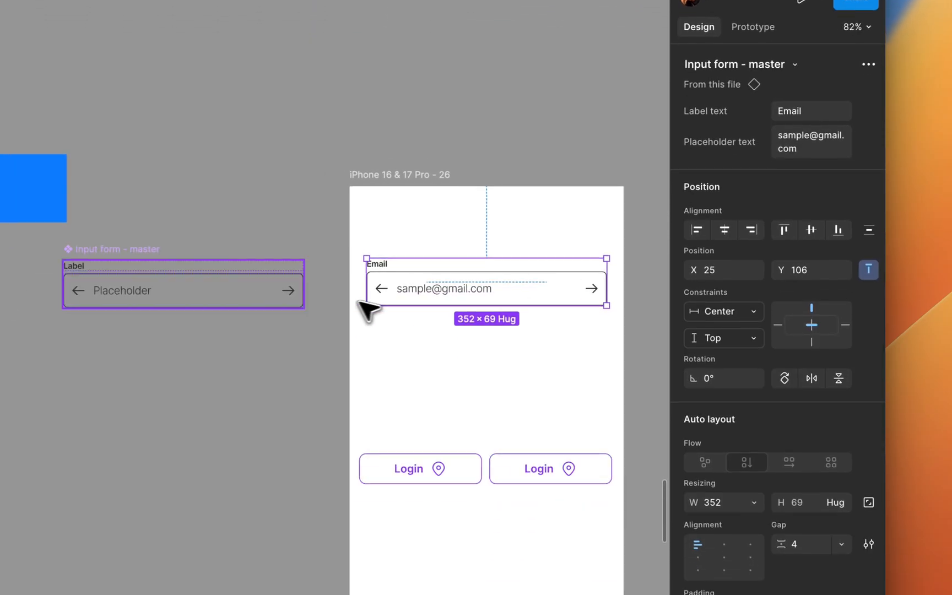
scroll(98, 298, "up", 5)
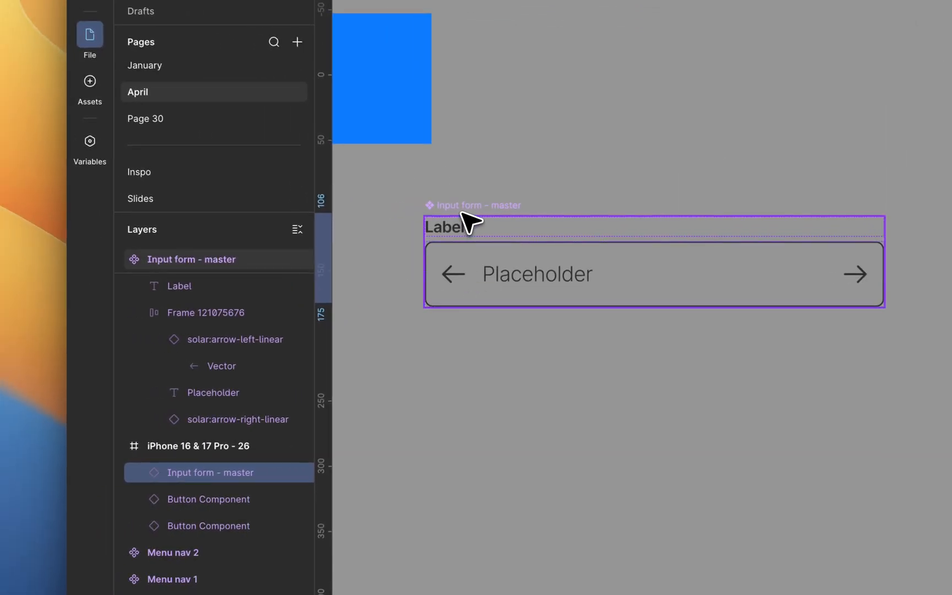
Add a boolean 'Show Label' property to the Input form master
left_click(466, 215)
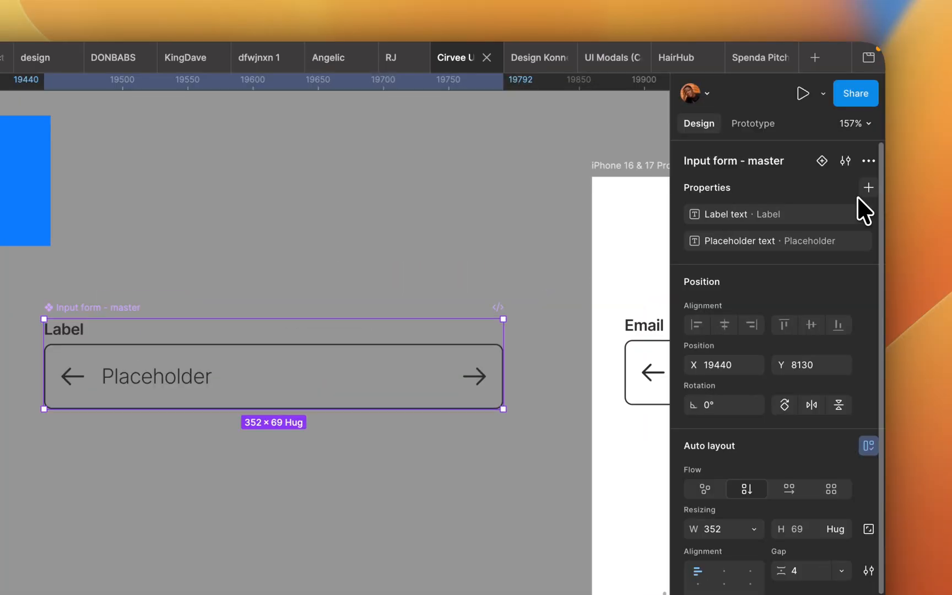
left_click(867, 188)
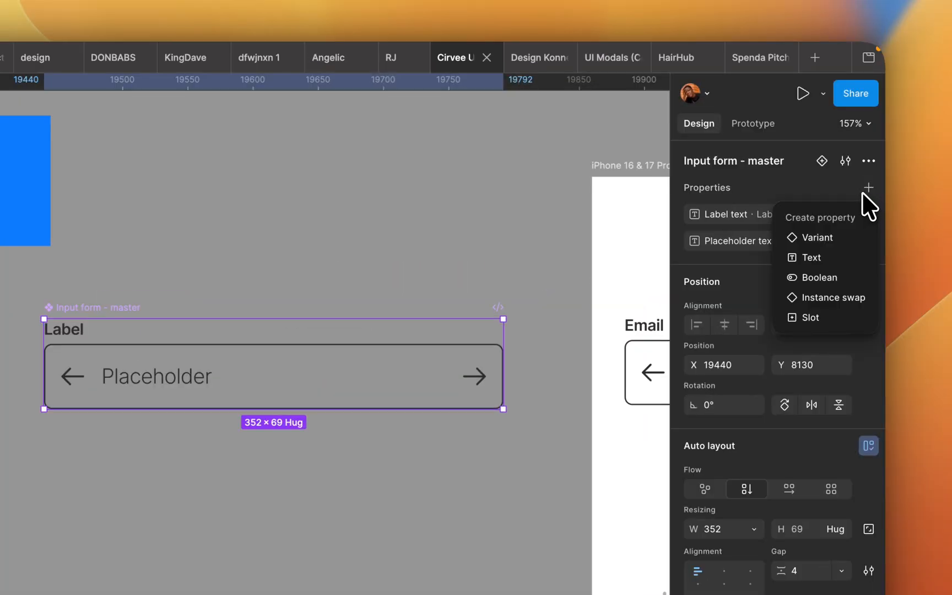
left_click(840, 274)
type("Show Label")
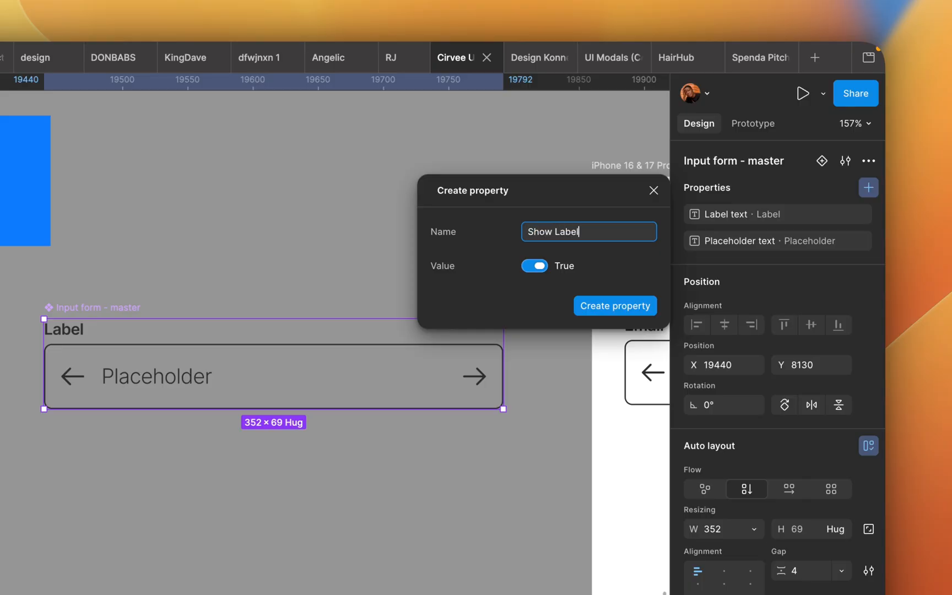
left_click(610, 303)
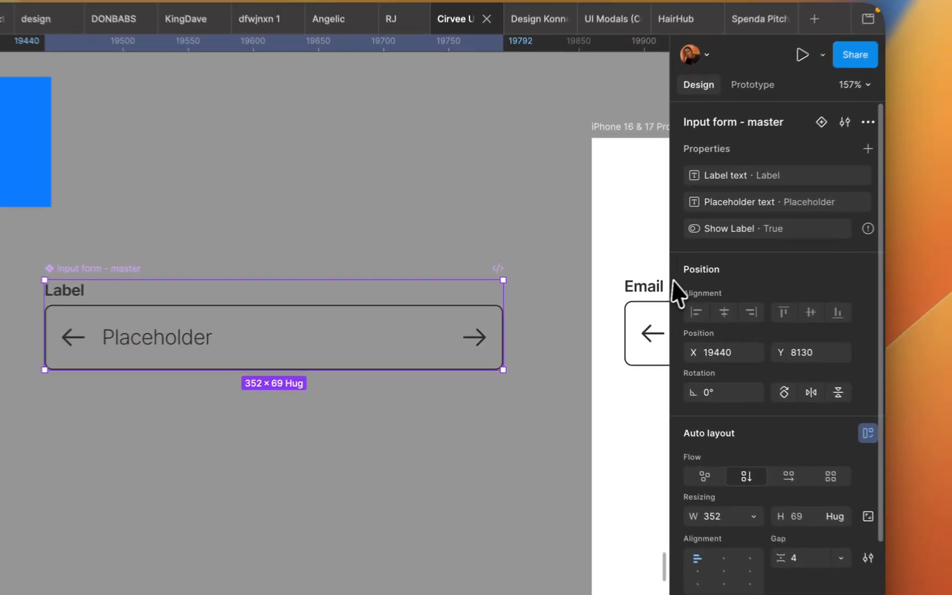
Add a boolean 'Show left icon' property
left_click(868, 178)
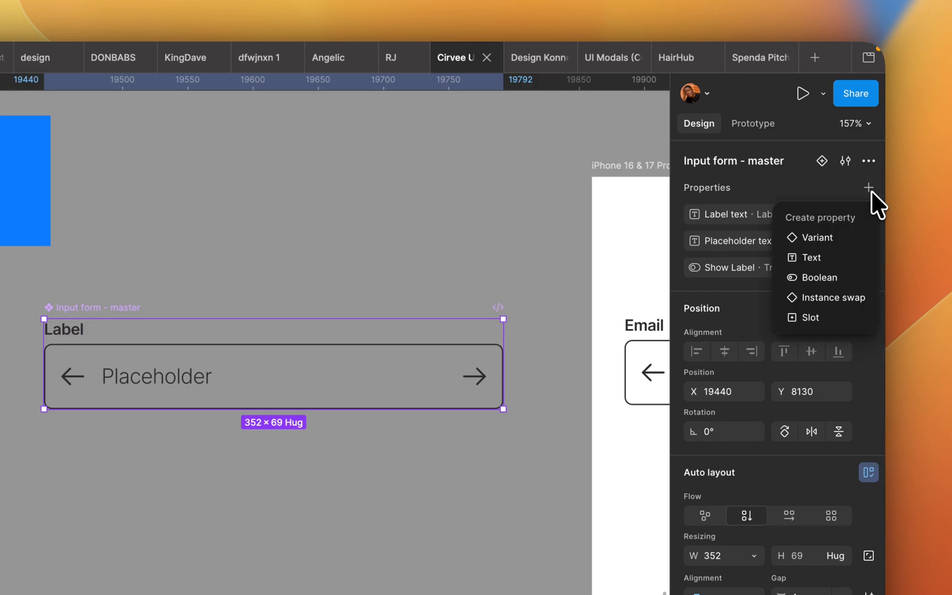
left_click(819, 276)
type("Show left icon")
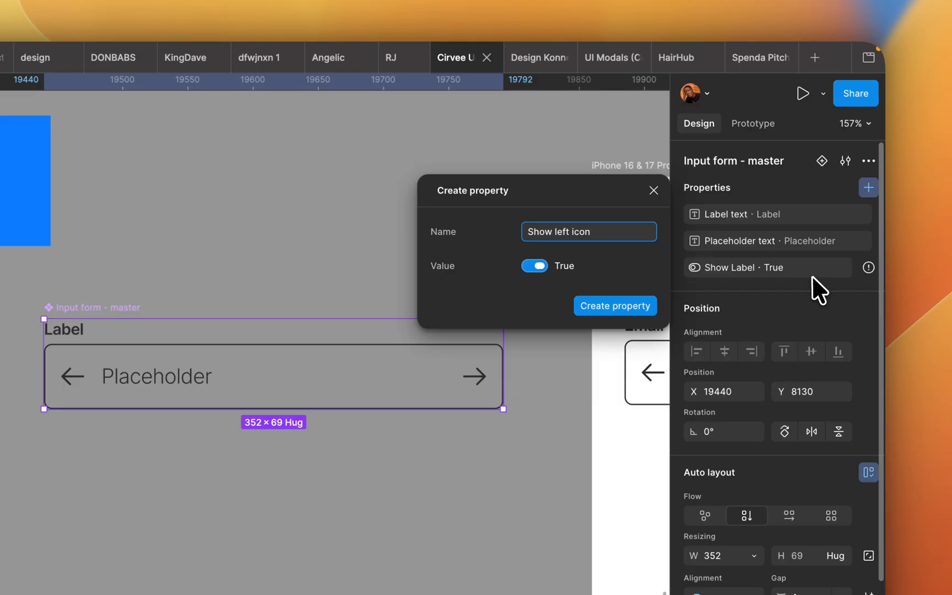
left_click(654, 307)
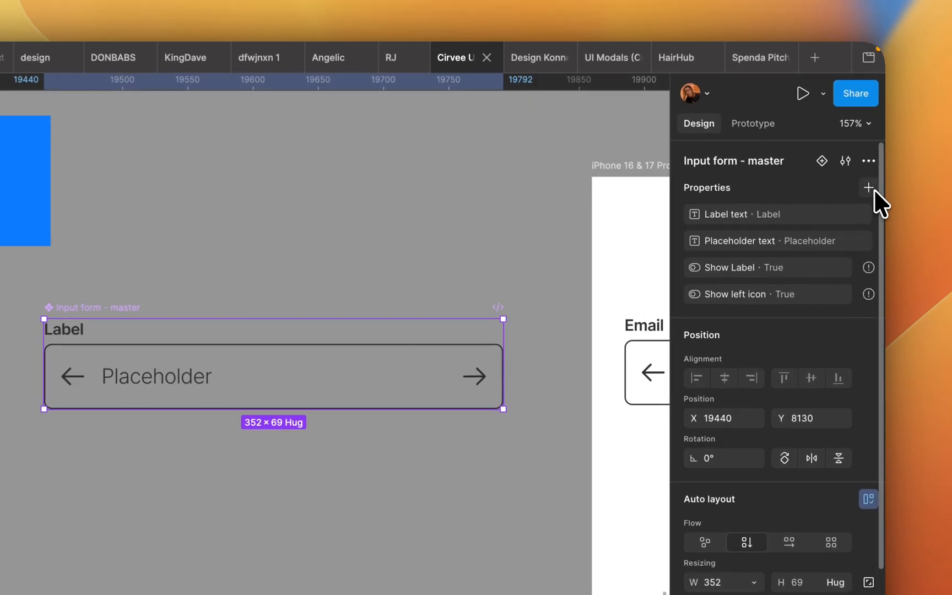
Add a boolean 'Show right icon' property
left_click(868, 187)
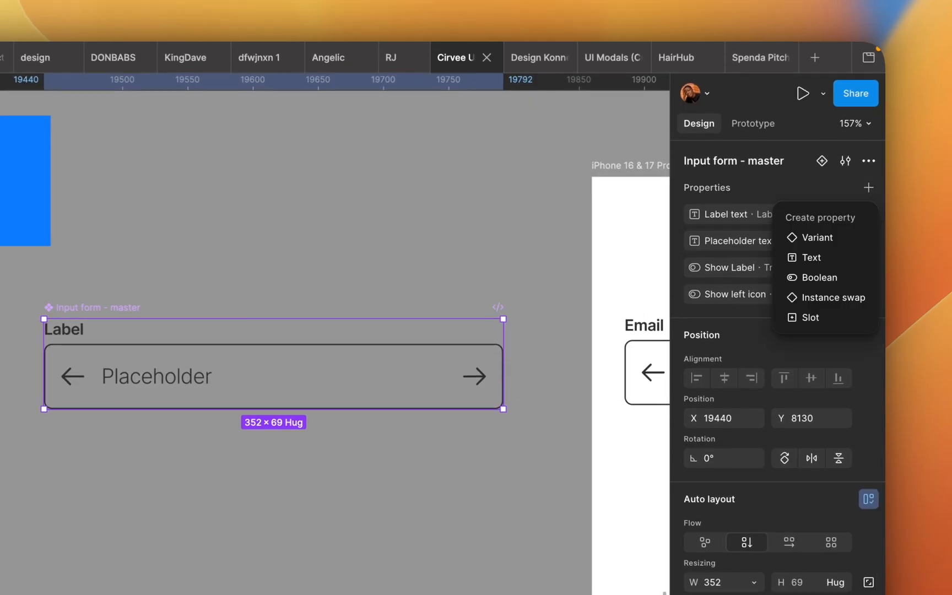
left_click(838, 276)
type("Show ")
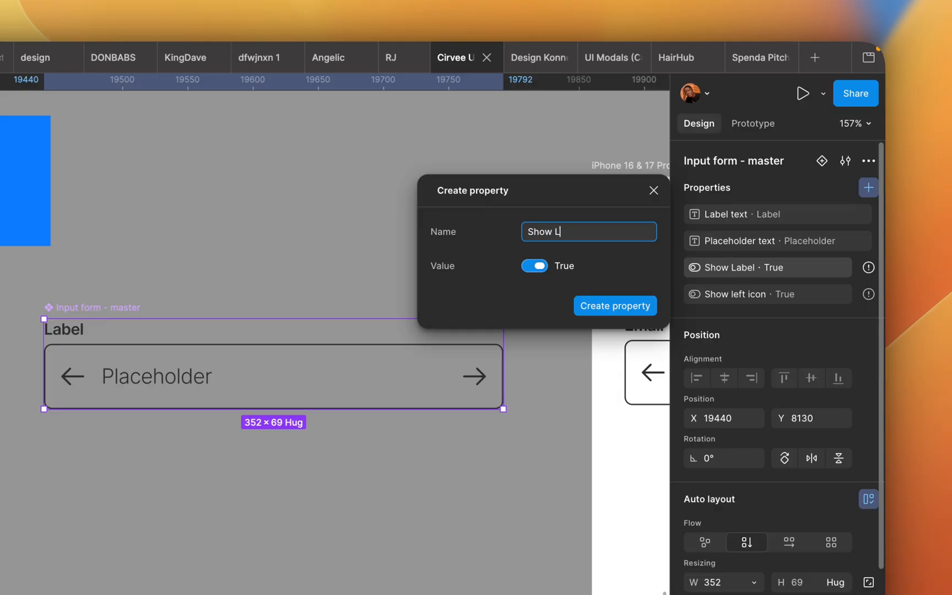
type("right icon")
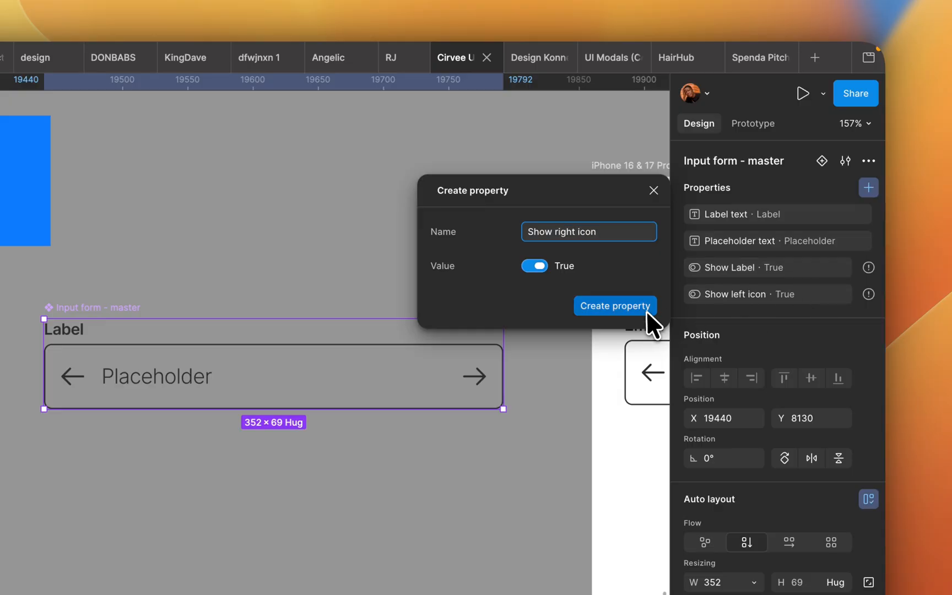
left_click(630, 309)
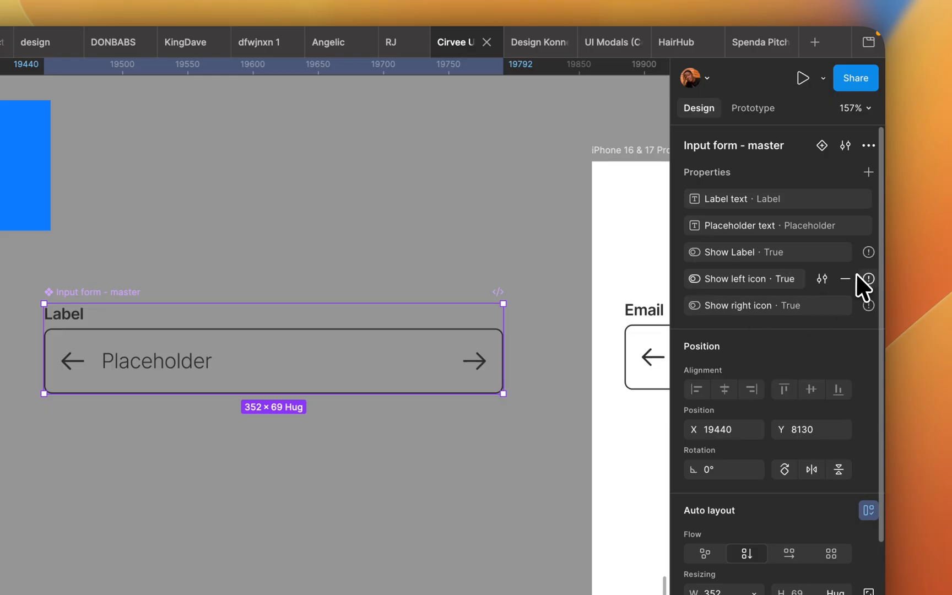
mouse_move(867, 279)
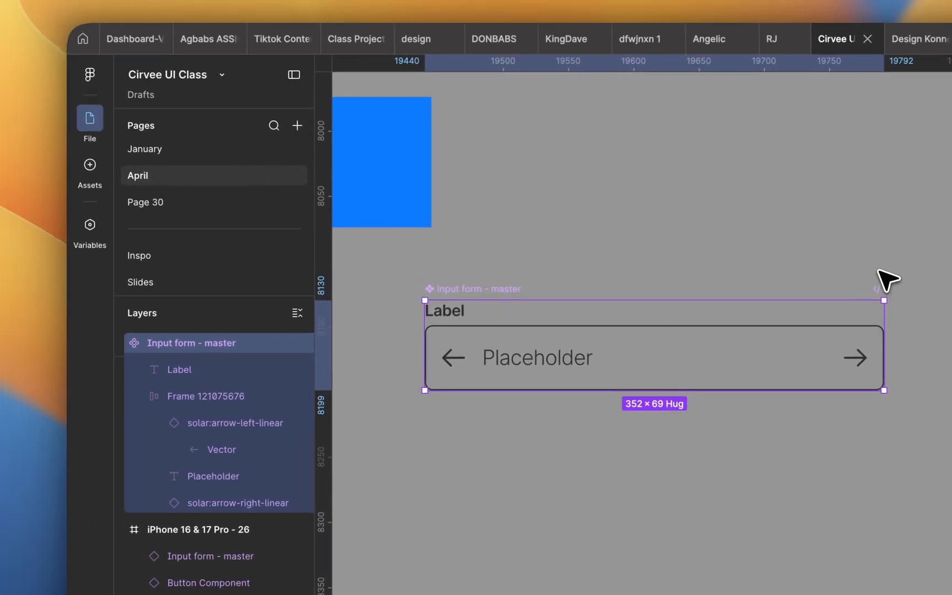
Link the Label layer's visibility to Show Label
left_click(453, 315)
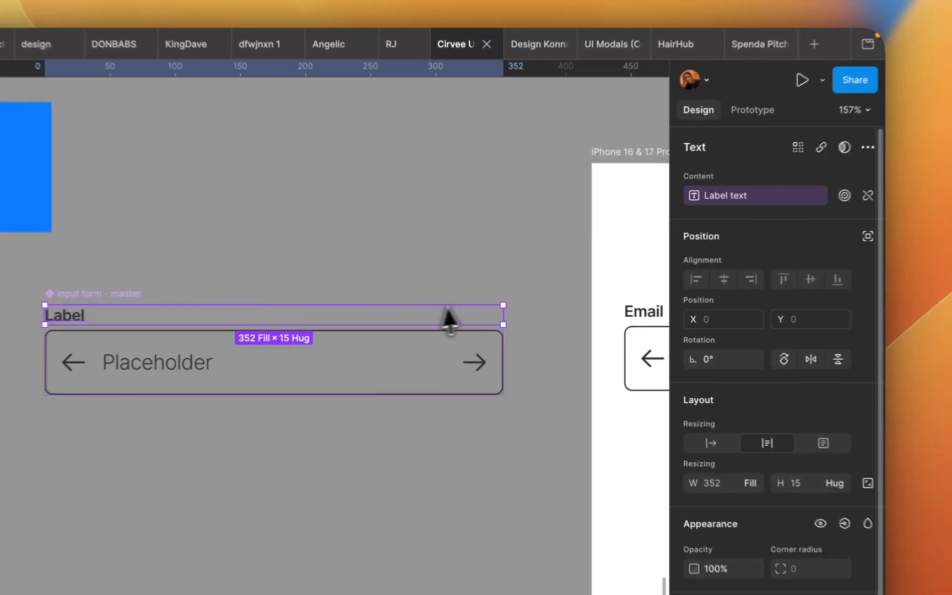
scroll(810, 358, "down", 5)
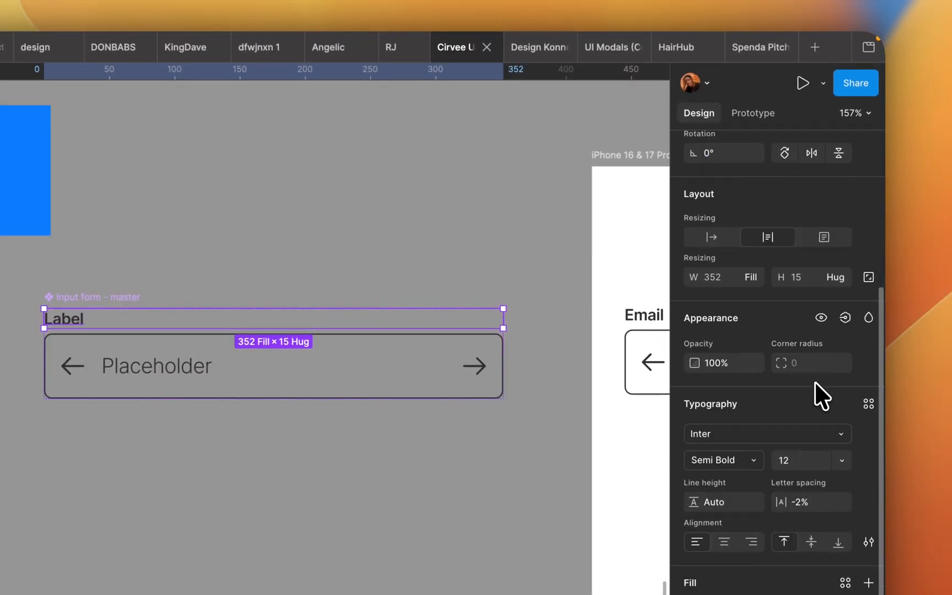
left_click(845, 318)
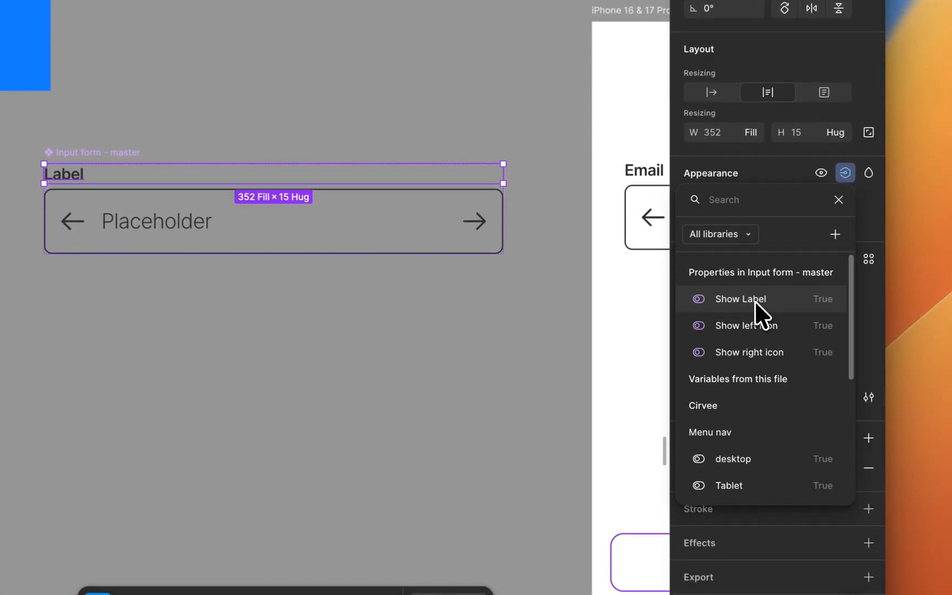
left_click(754, 300)
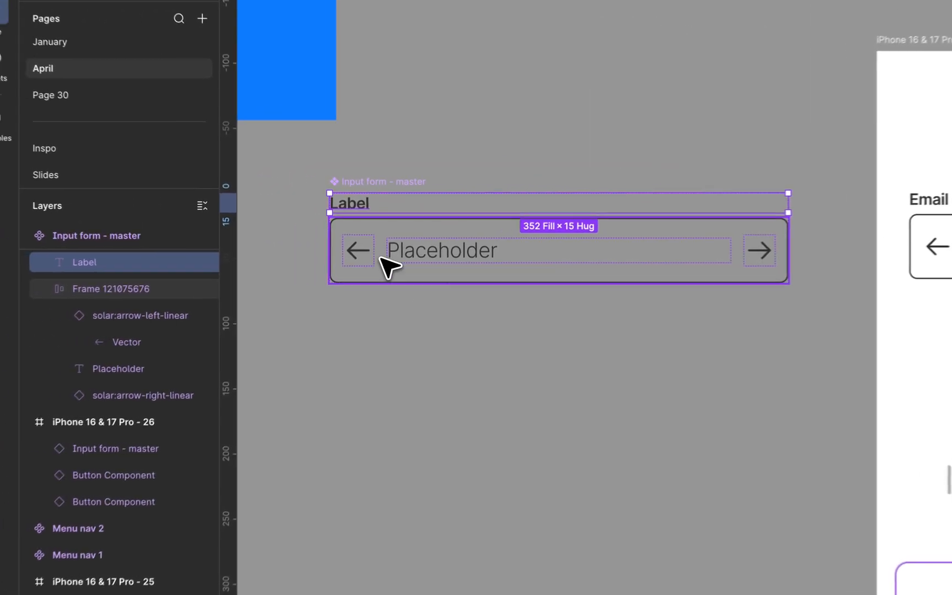
Link the left arrow icon's visibility to Show left icon
double_click(368, 252)
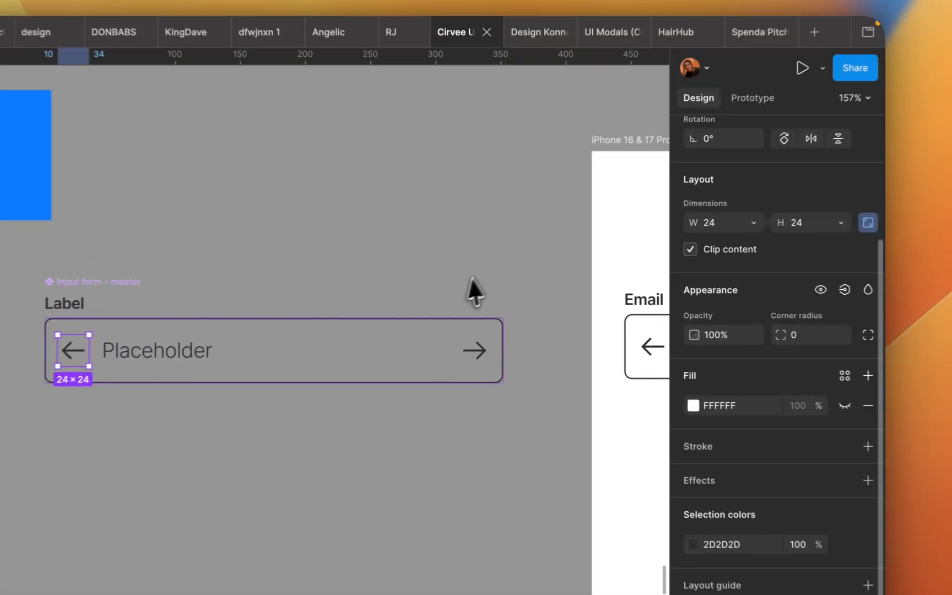
left_click(844, 315)
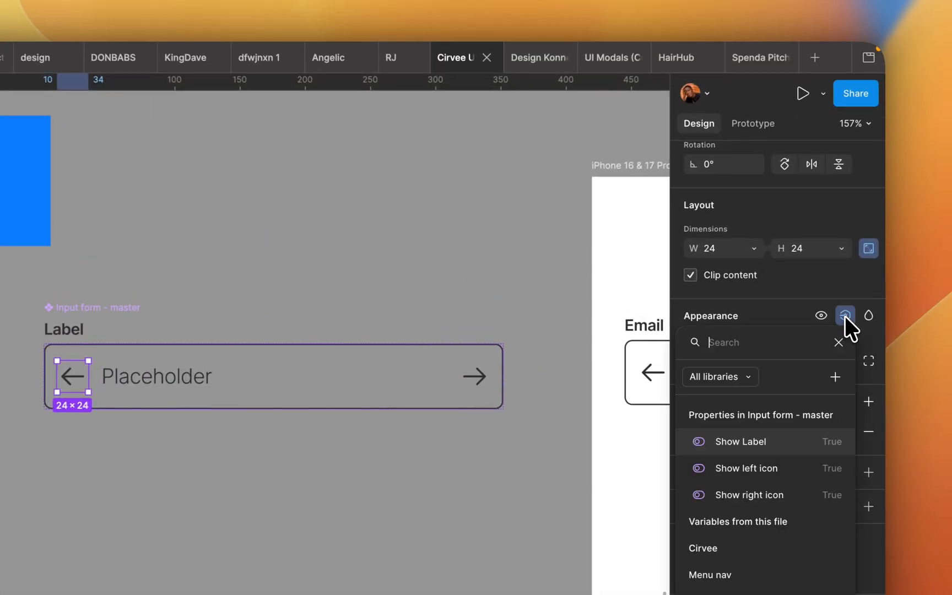
left_click(730, 464)
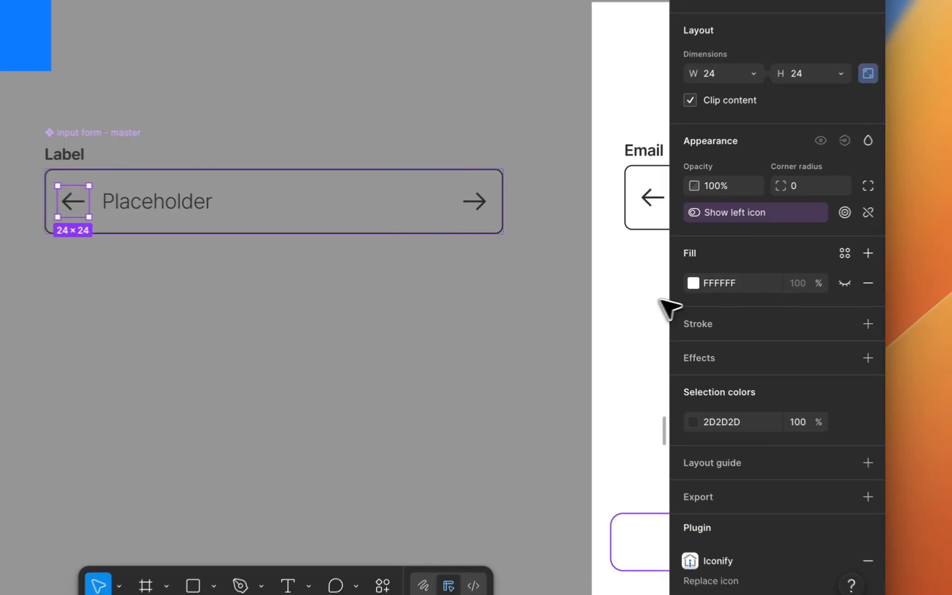
Link the right arrow icon's visibility to Show right icon
left_click(474, 209)
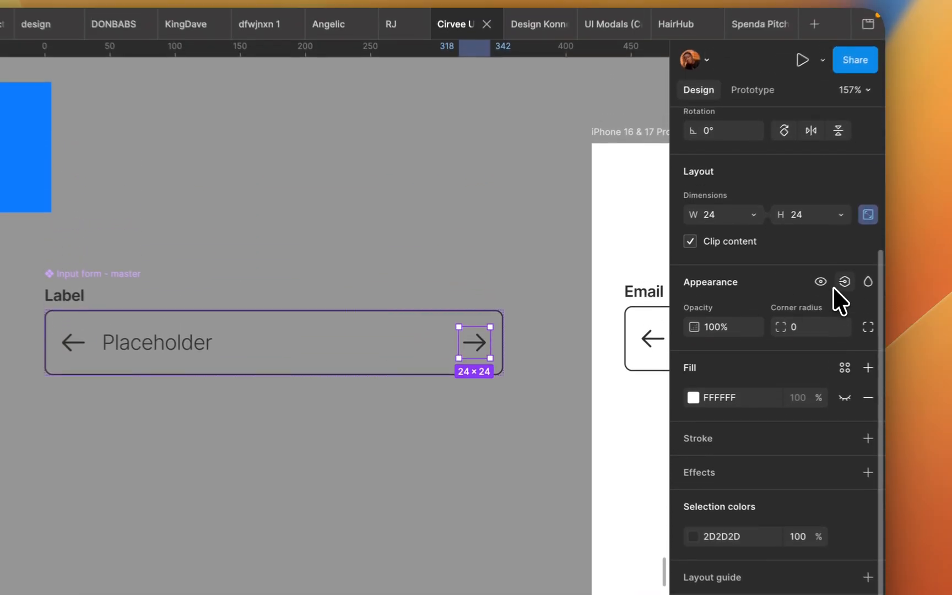
left_click(844, 243)
left_click(748, 421)
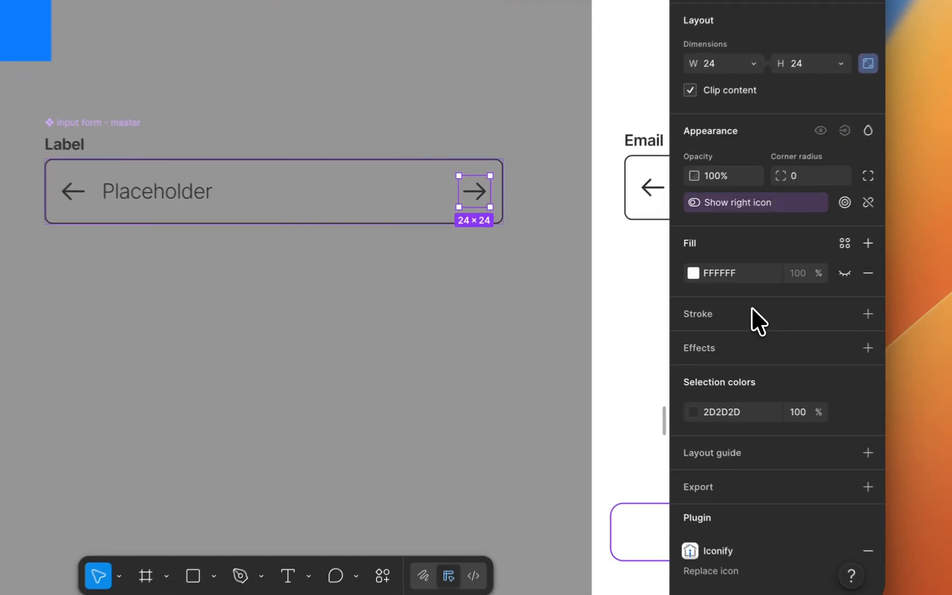
left_click(522, 306)
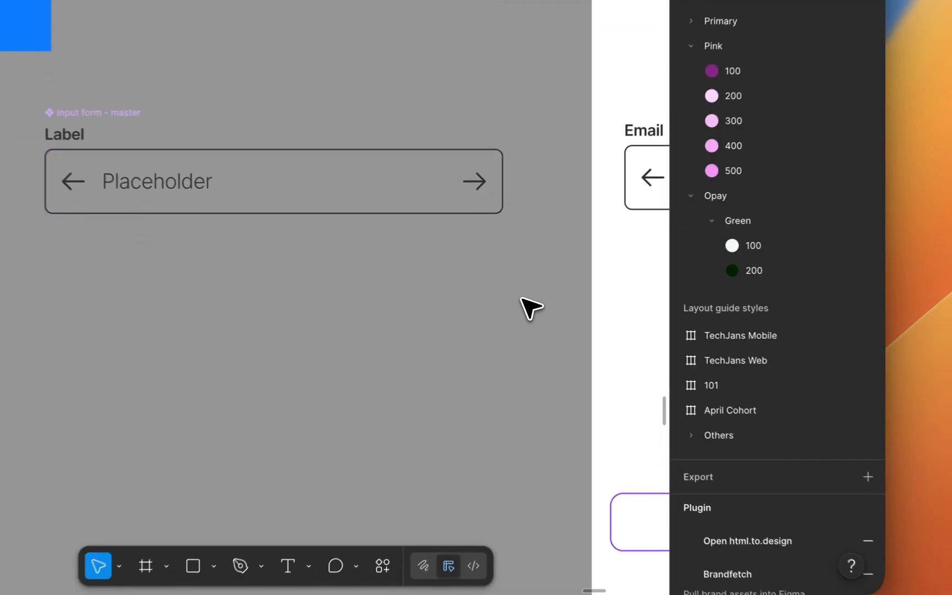
scroll(467, 290, "down", 2)
left_click_drag(575, 274, 300, 289)
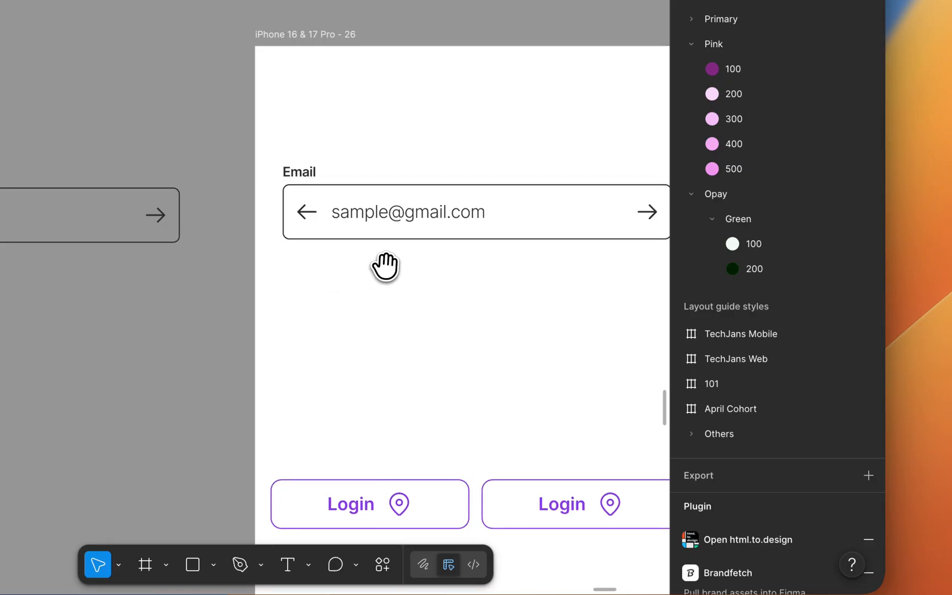
left_click_drag(490, 266, 335, 260)
left_click(312, 229)
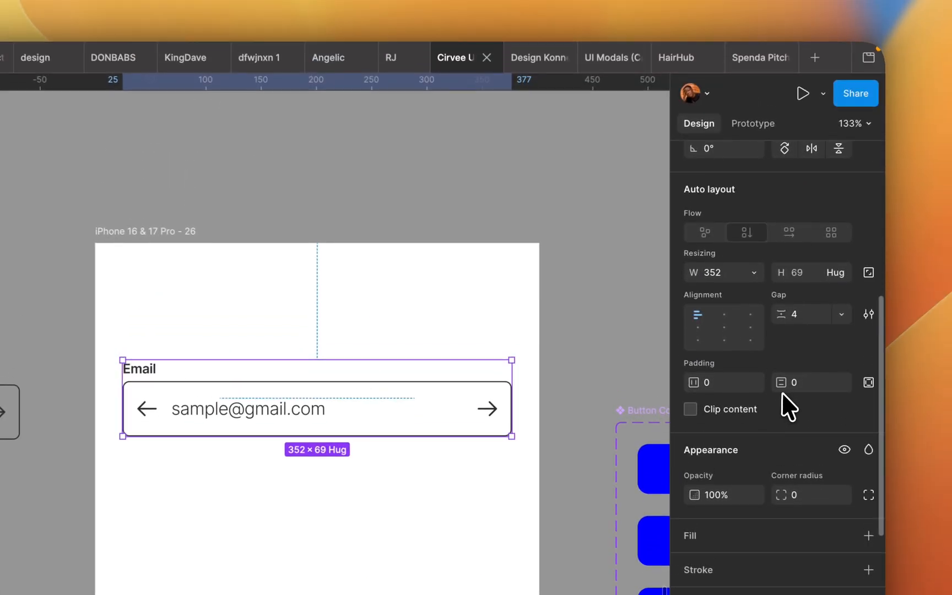
scroll(789, 382, "up", 5)
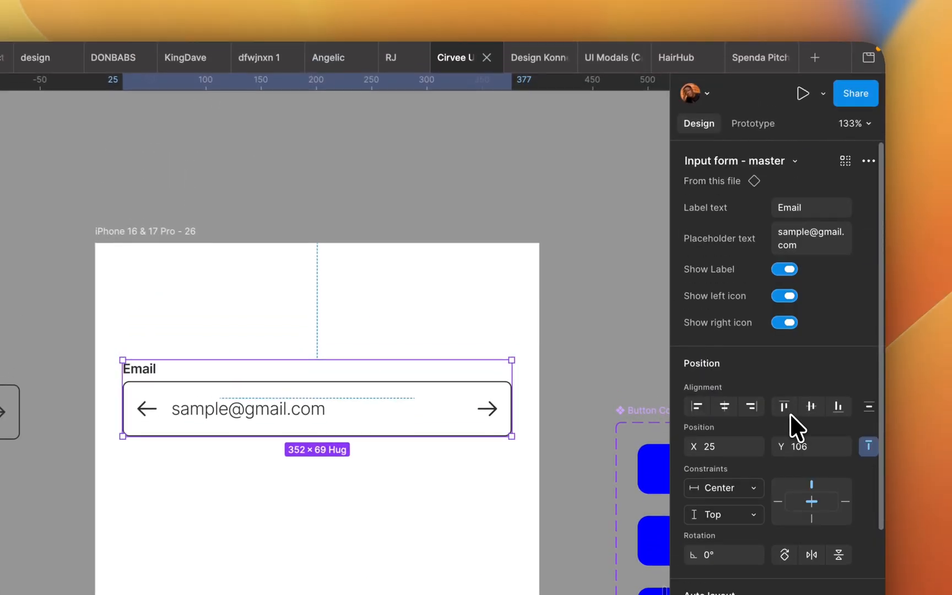
left_click(783, 272)
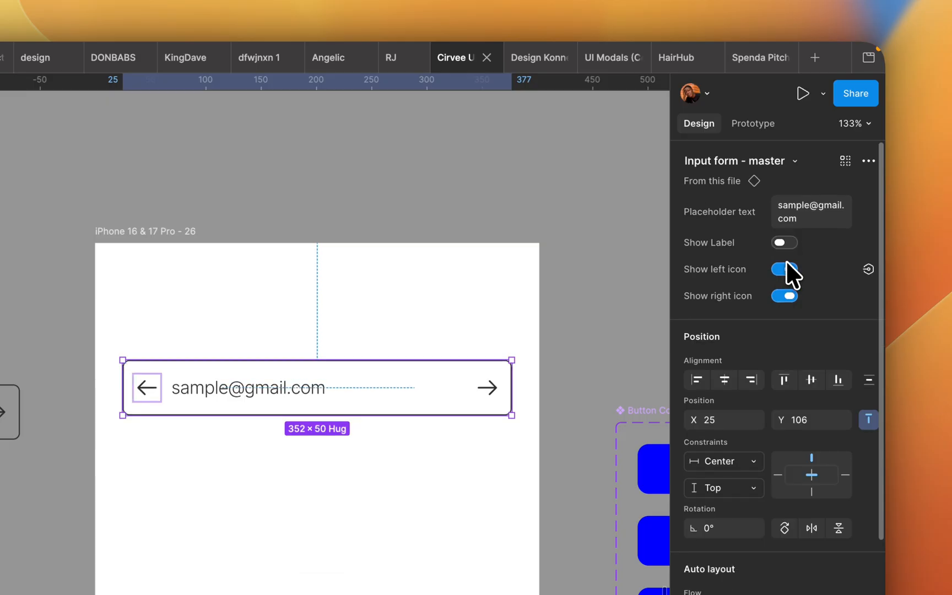
left_click(782, 243)
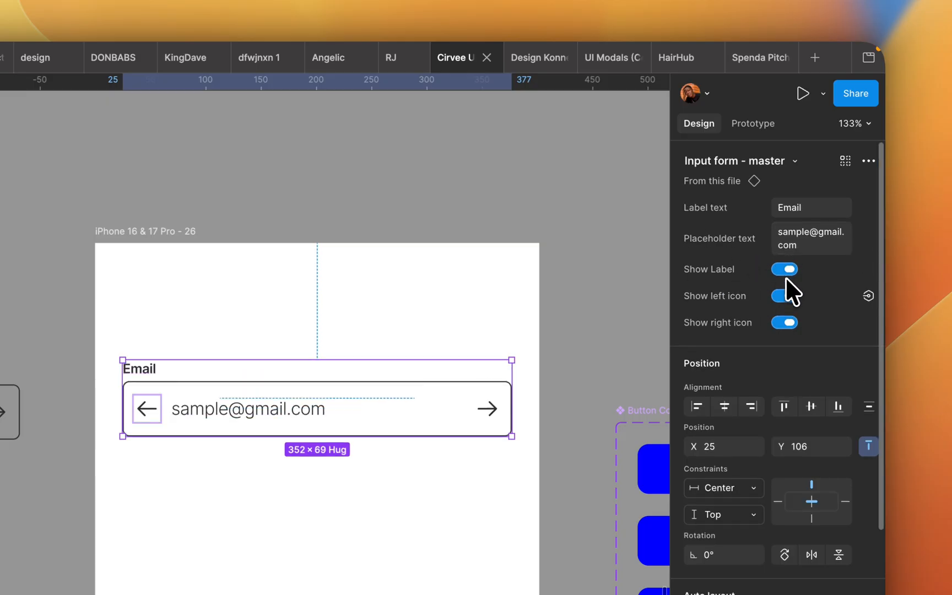
left_click(785, 296)
left_click(785, 296)
left_click(786, 322)
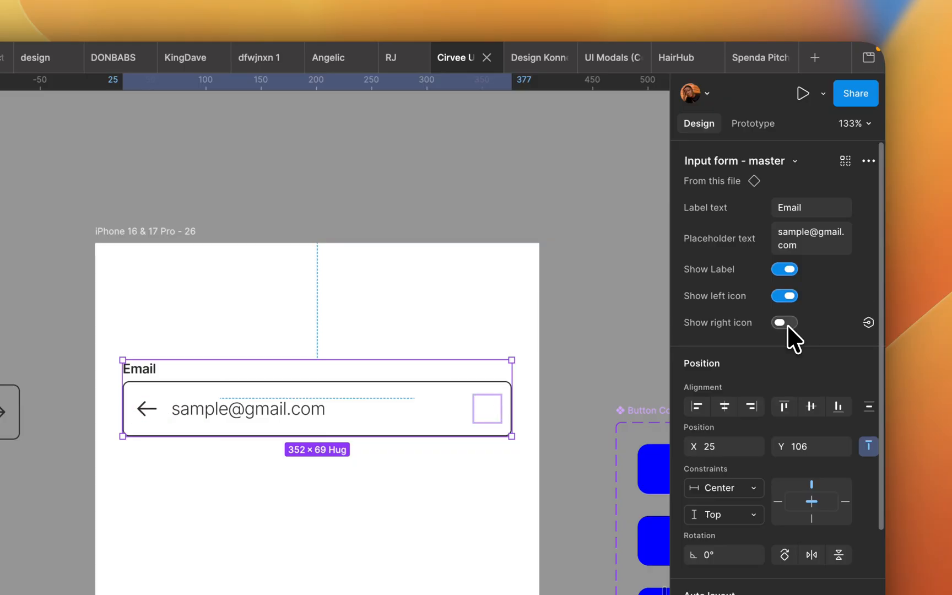
left_click(793, 299)
left_click(492, 346)
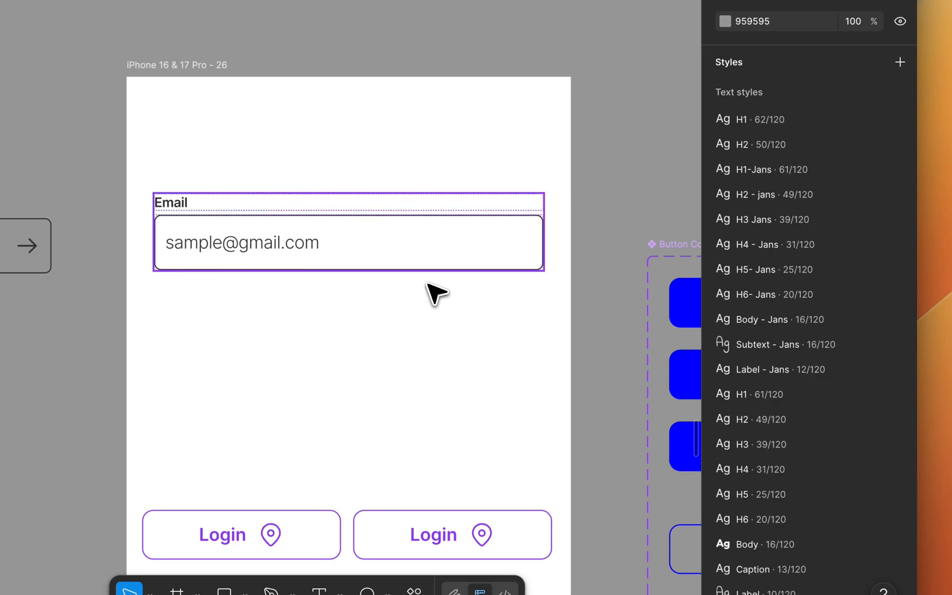
left_click(449, 207)
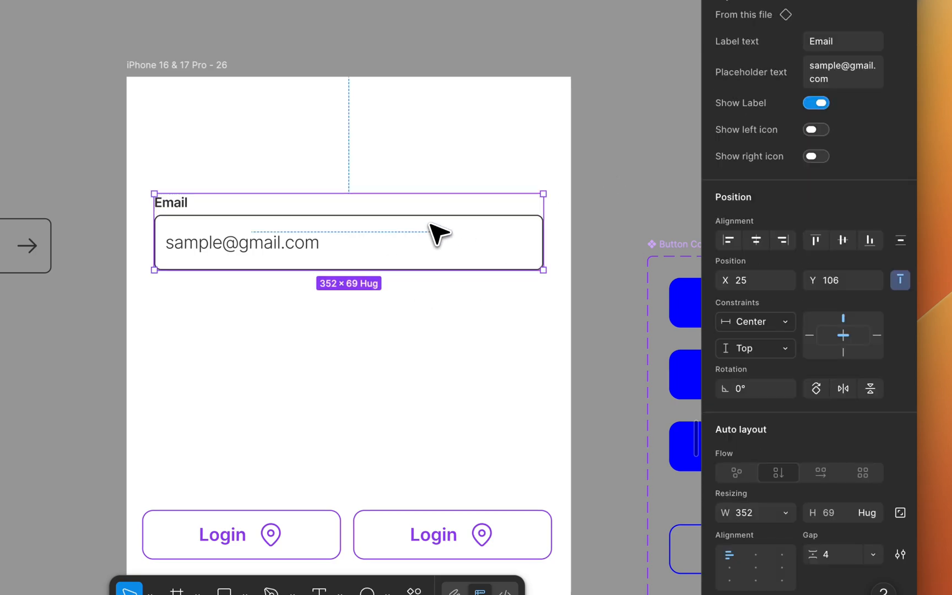
left_click(812, 128)
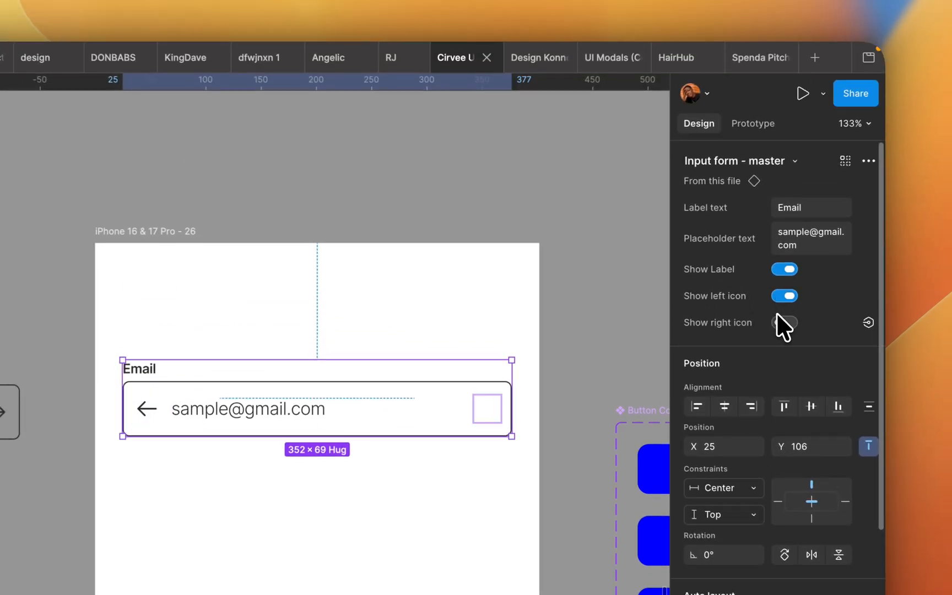
left_click(785, 323)
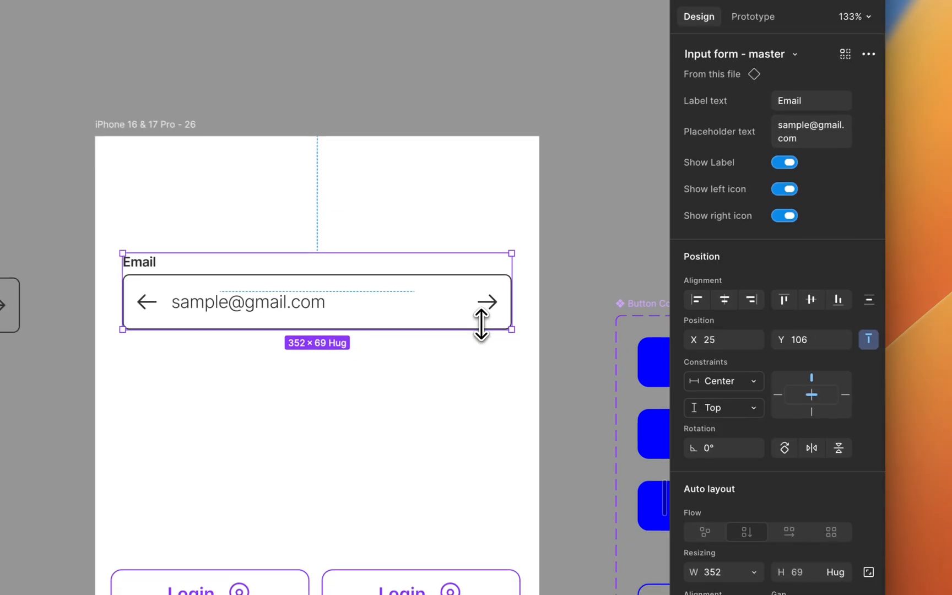
scroll(480, 436, "down", 5)
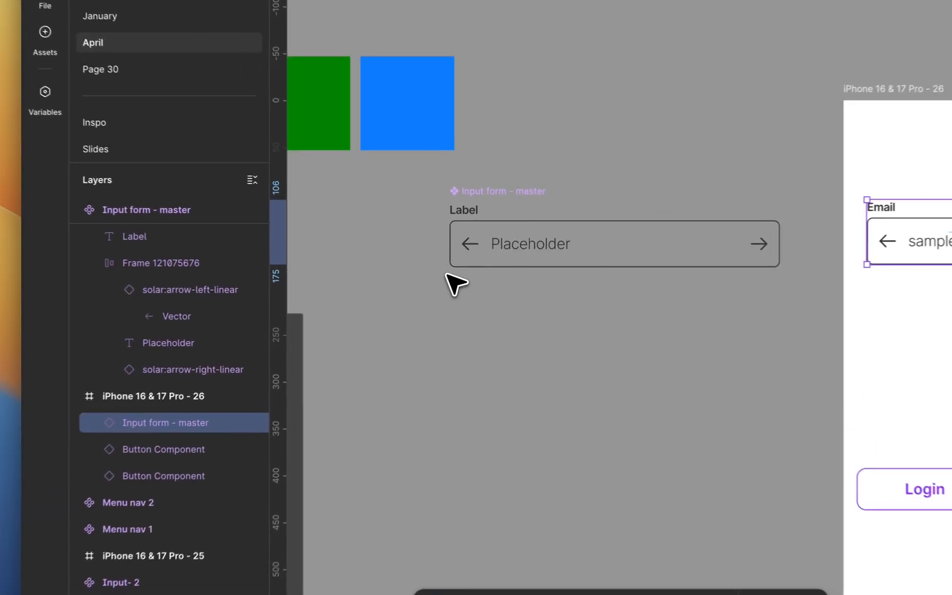
Start an instance-swap property on the master with solar:arrow-left-linear as default icon
left_click(471, 241)
scroll(471, 241, "up", 2)
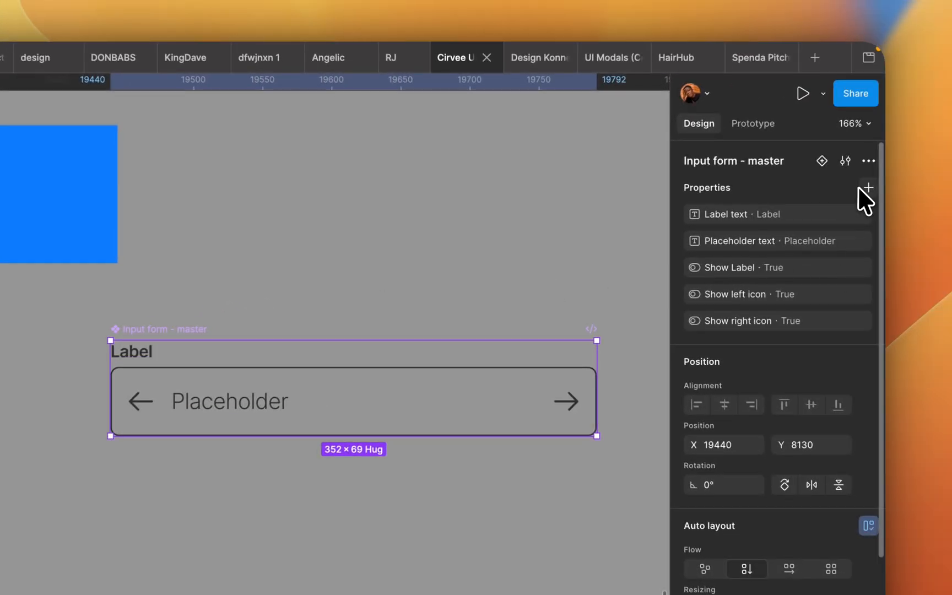
left_click(945, 179)
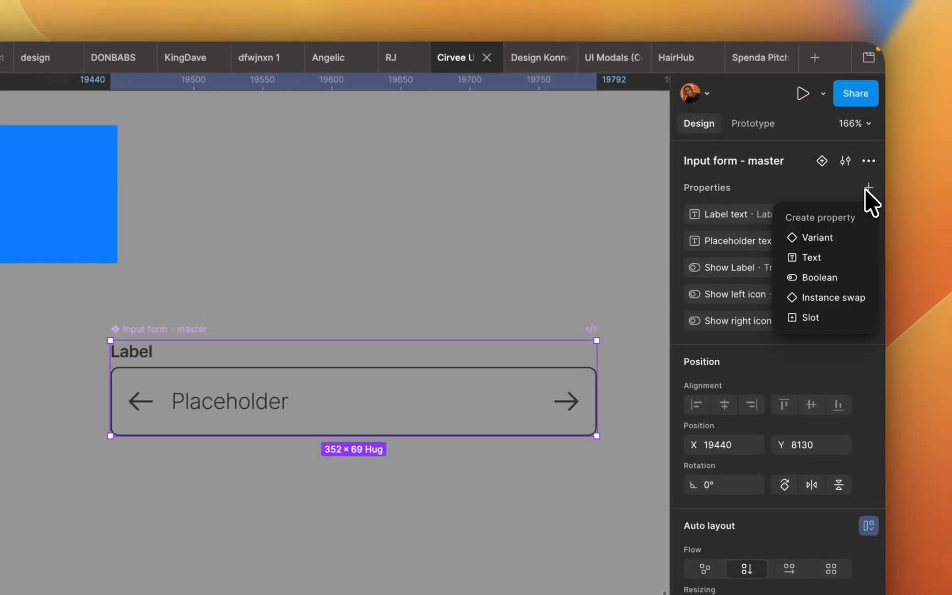
left_click(830, 297)
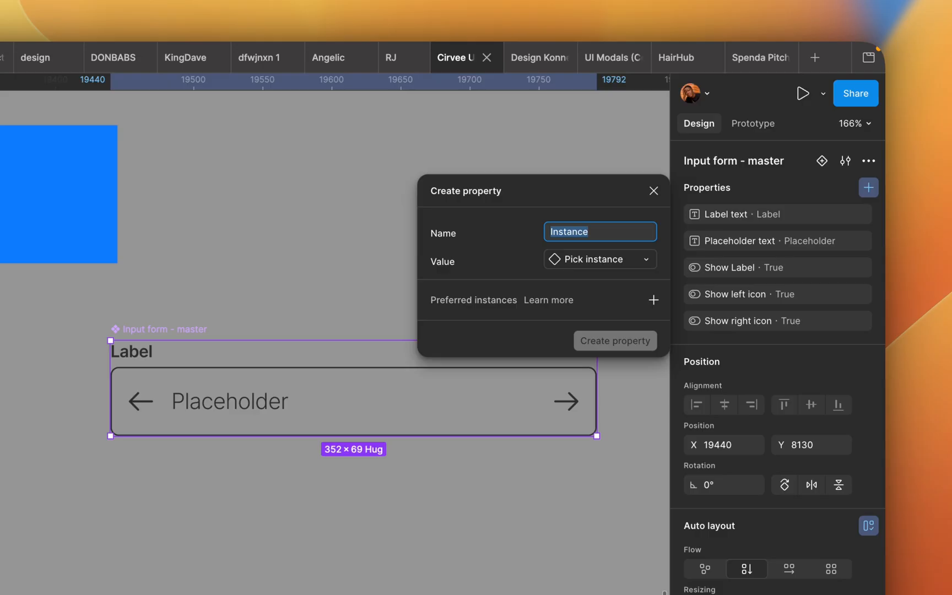
type("Iconse")
left_click(620, 260)
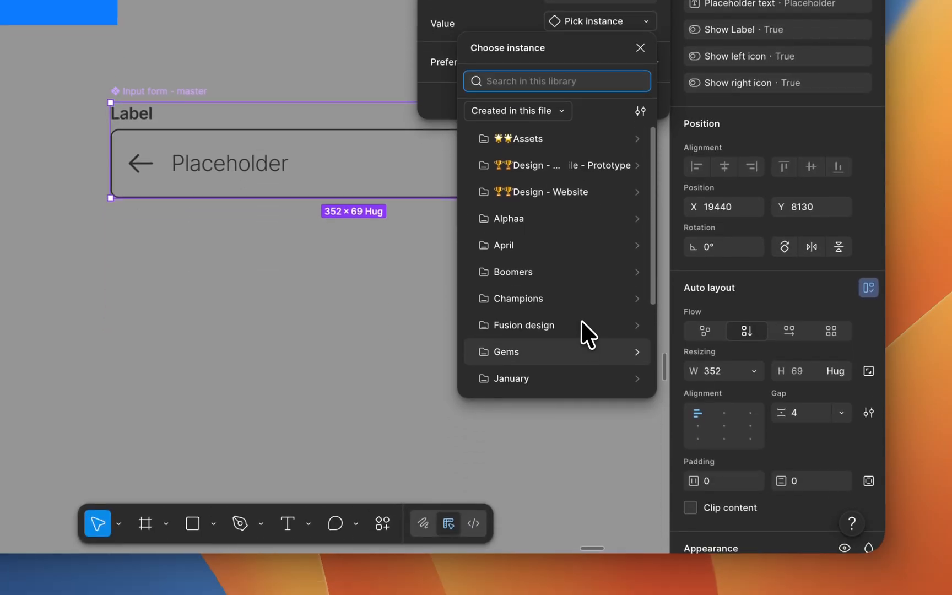
left_click(541, 251)
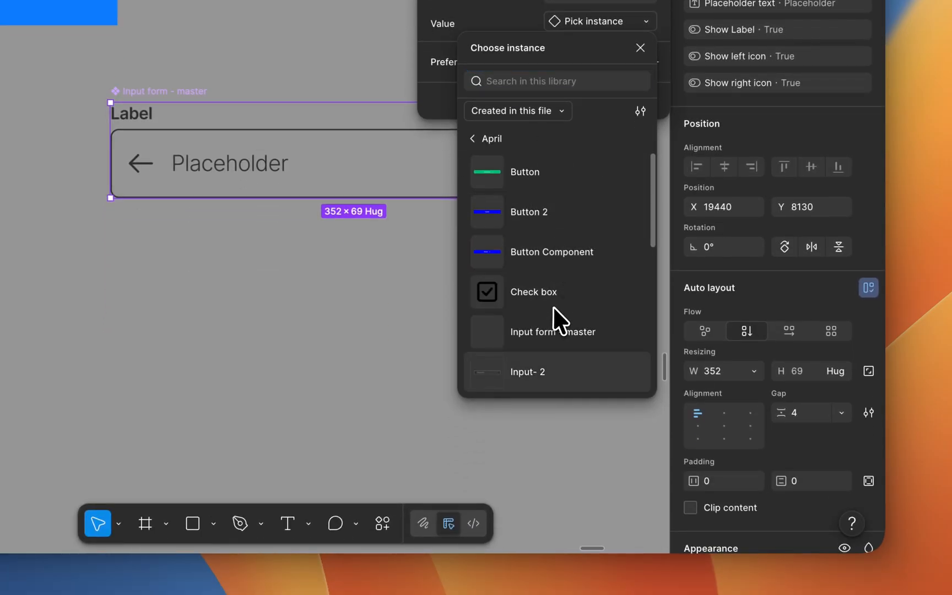
scroll(554, 336, "down", 5)
left_click(549, 372)
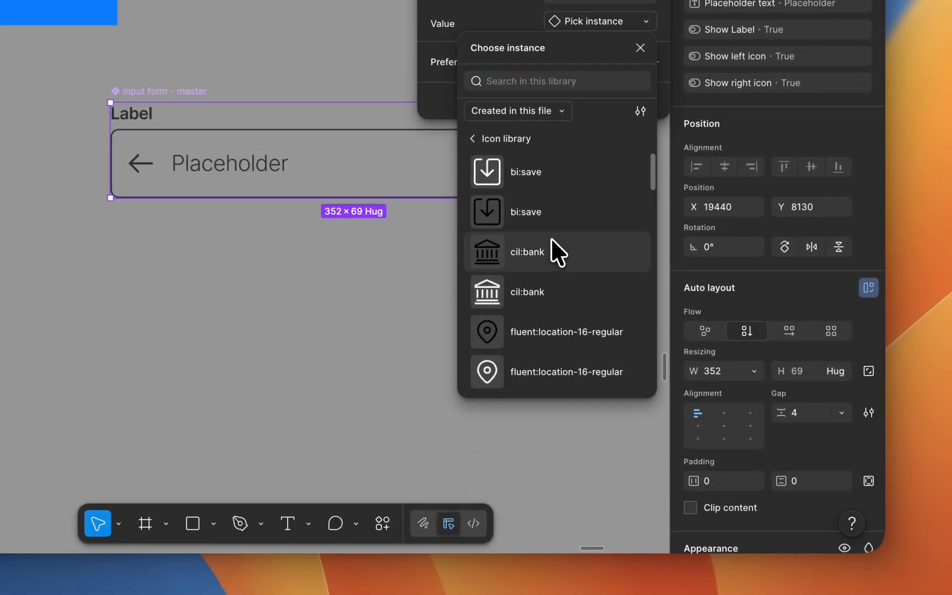
scroll(553, 250, "down", 5)
scroll(550, 251, "up", 5)
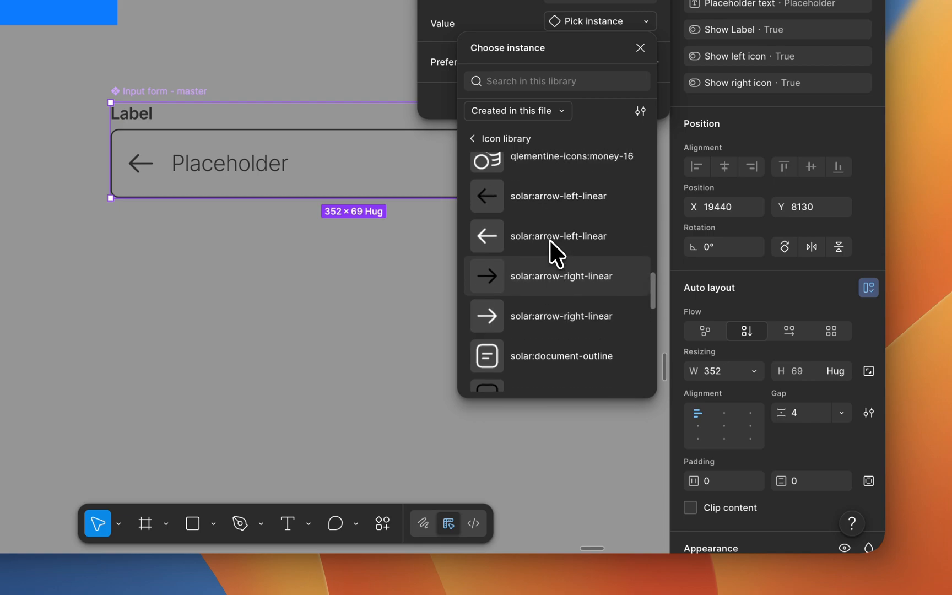
left_click(538, 277)
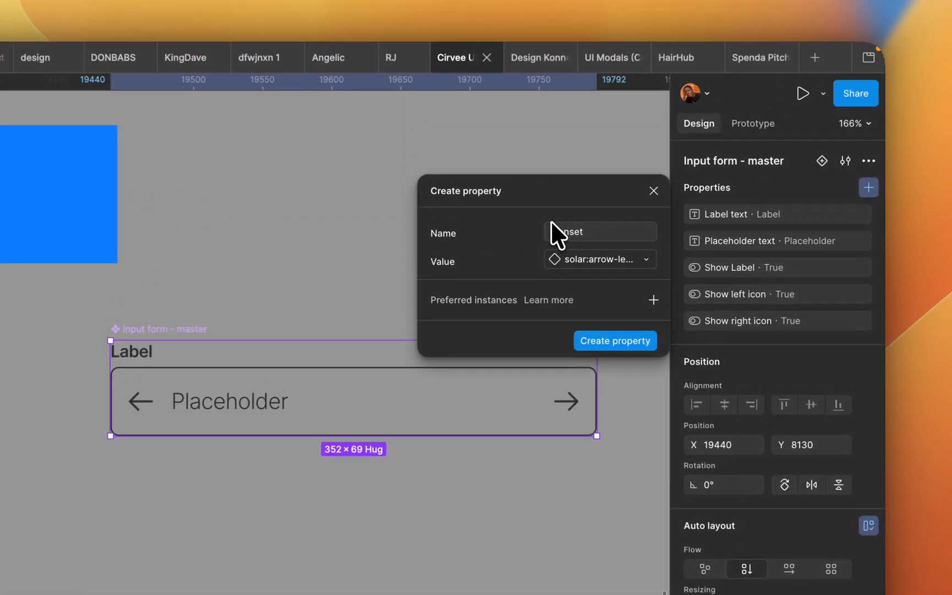
Name the swap property 'Left icon' and create it
left_click(551, 77)
key("BackSpace")
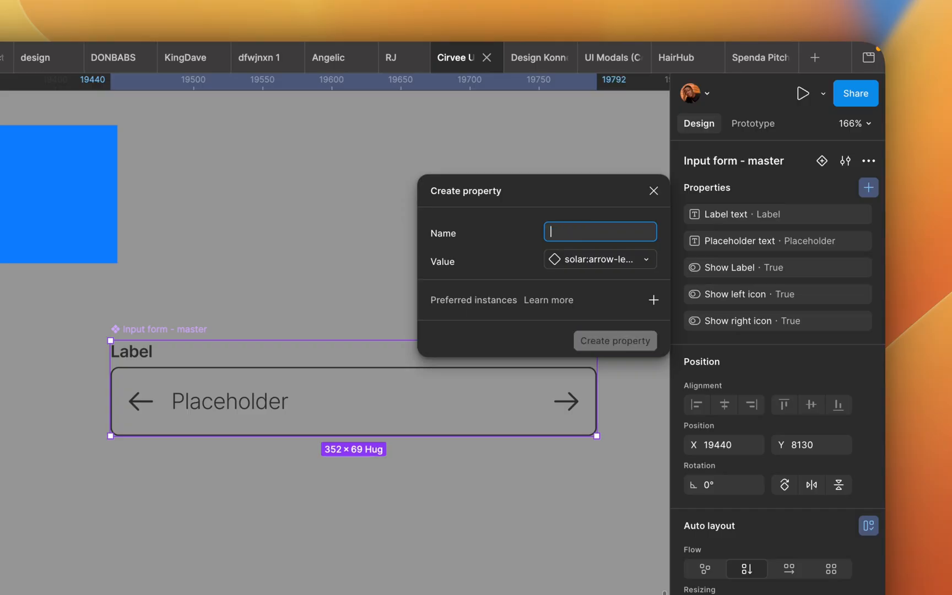
type("Left icon")
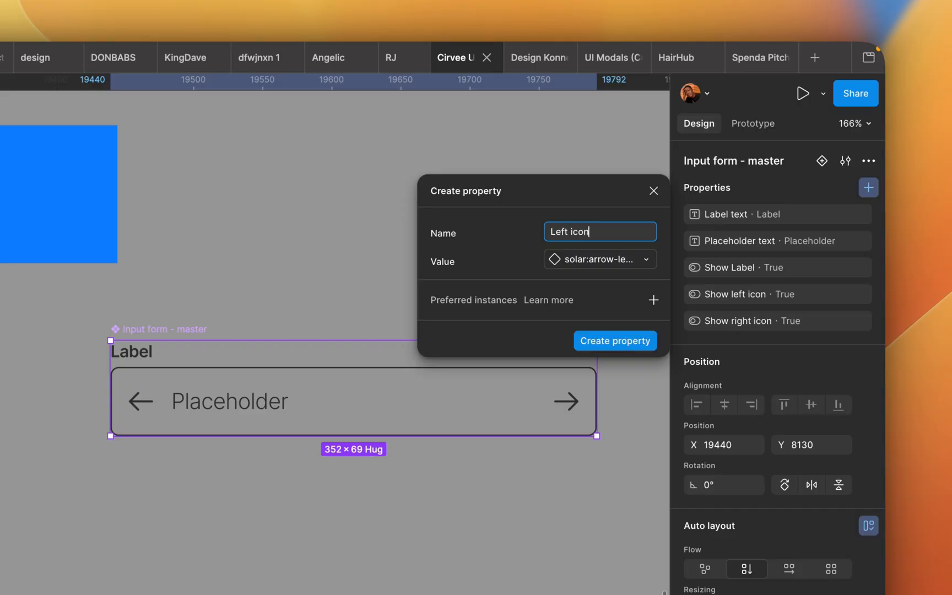
left_click(616, 341)
Create the 'Right icon' instance-swap property with solar:arrow-right-linear as its default
left_click(866, 187)
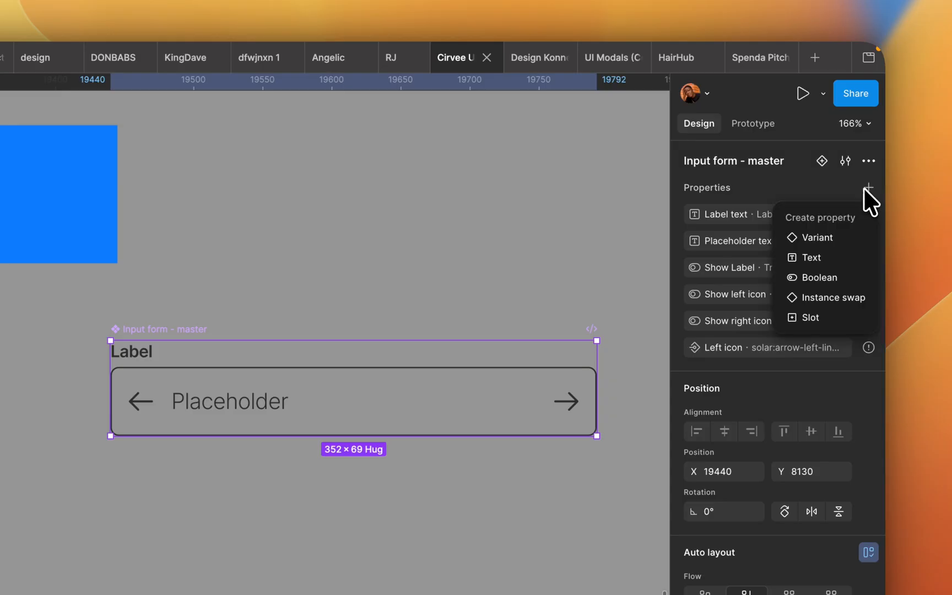
left_click(828, 298)
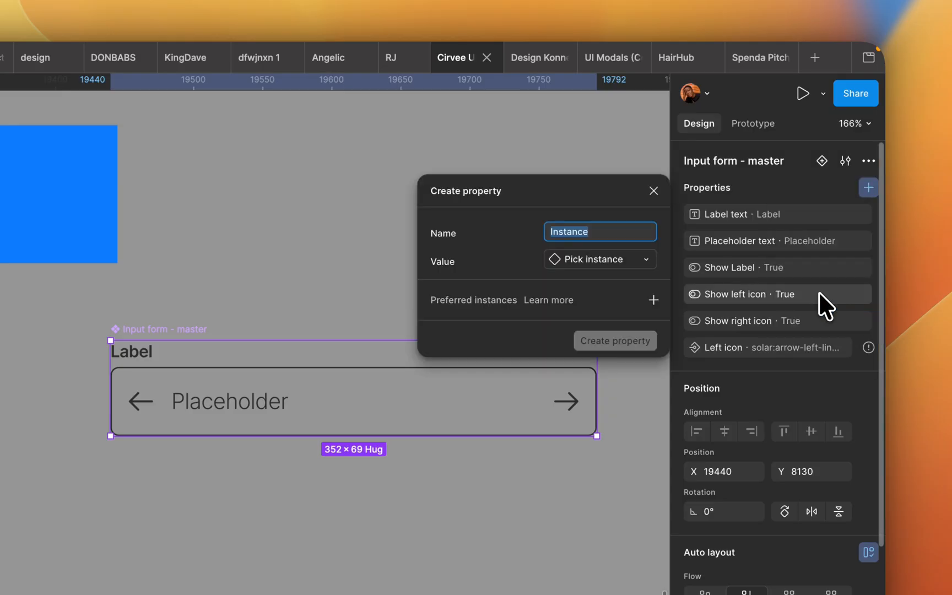
type("Right icon")
left_click(621, 260)
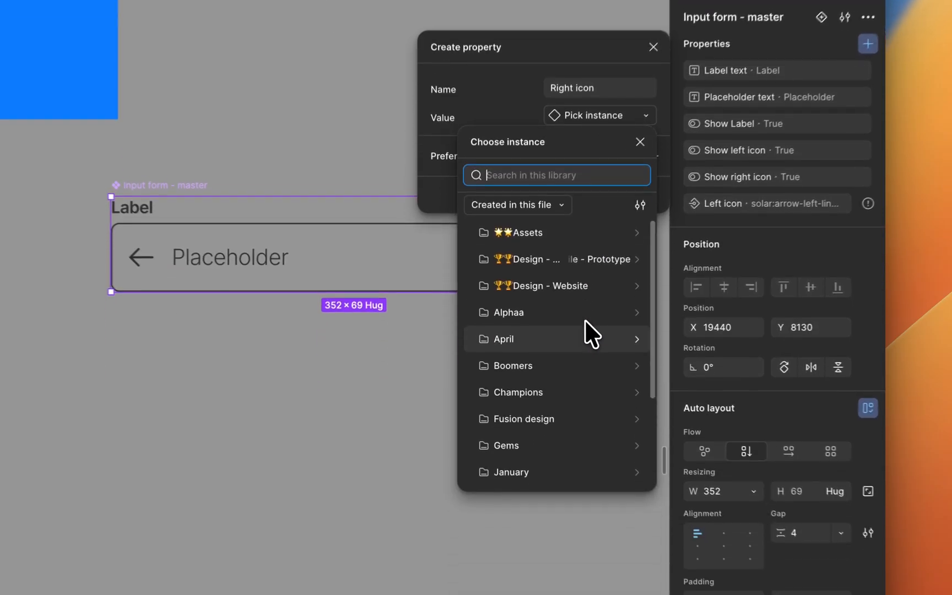
left_click(584, 478)
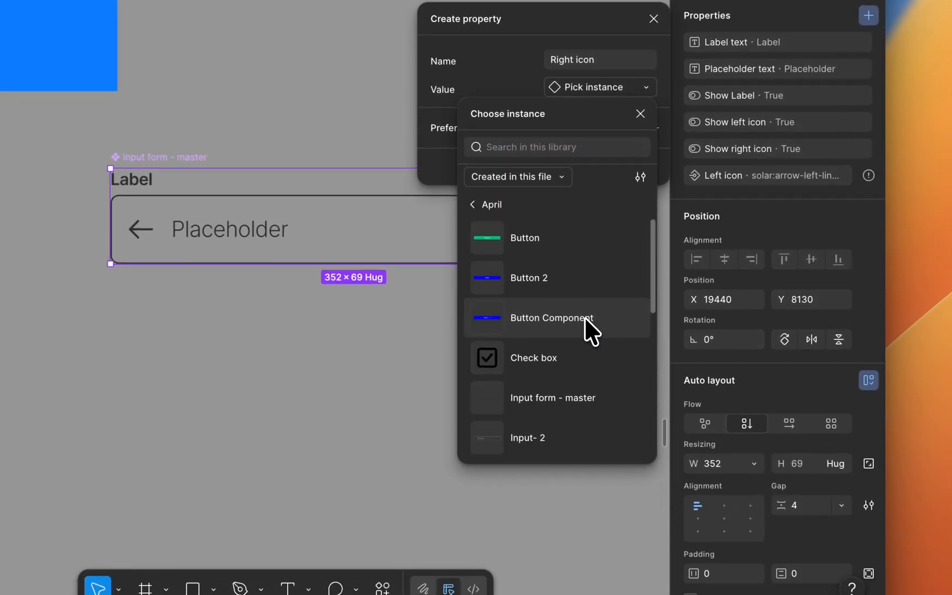
scroll(581, 325, "down", 5)
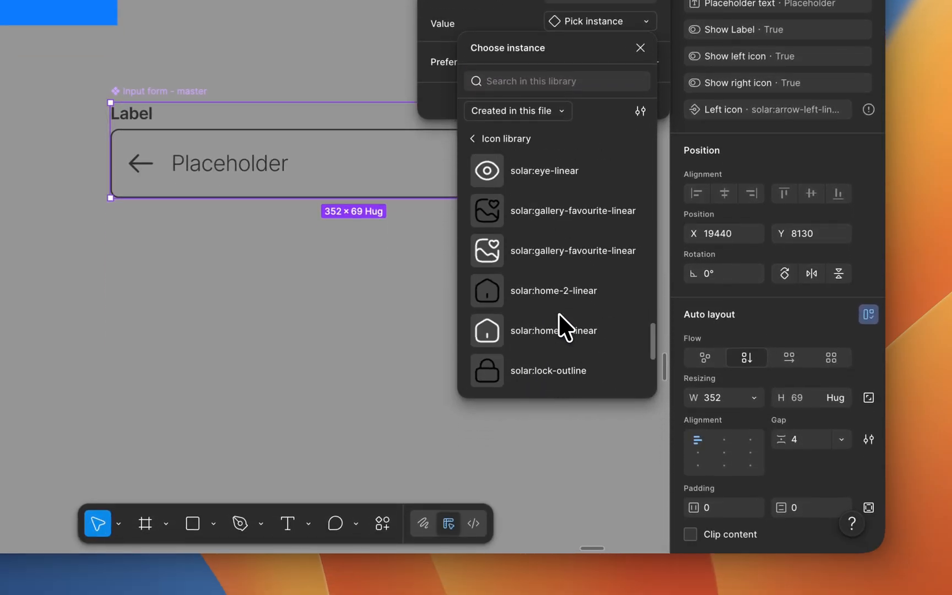
scroll(559, 308, "down", 3)
scroll(559, 314, "up", 10)
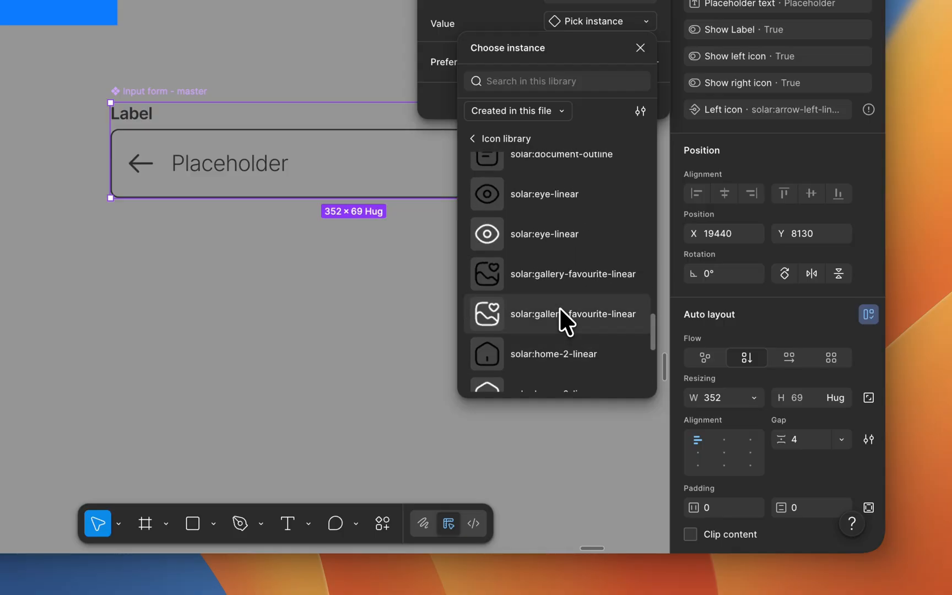
left_click(559, 315)
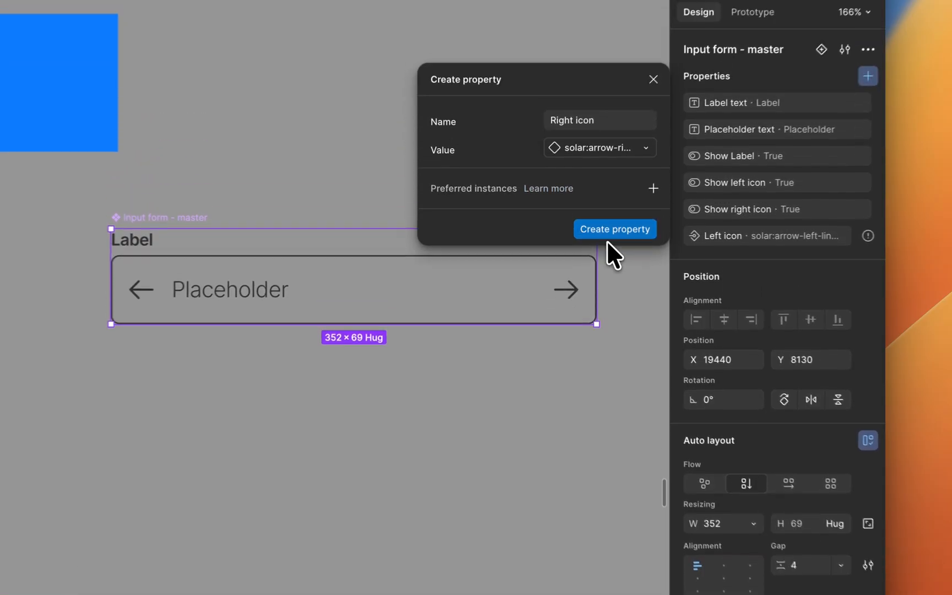
left_click(615, 115)
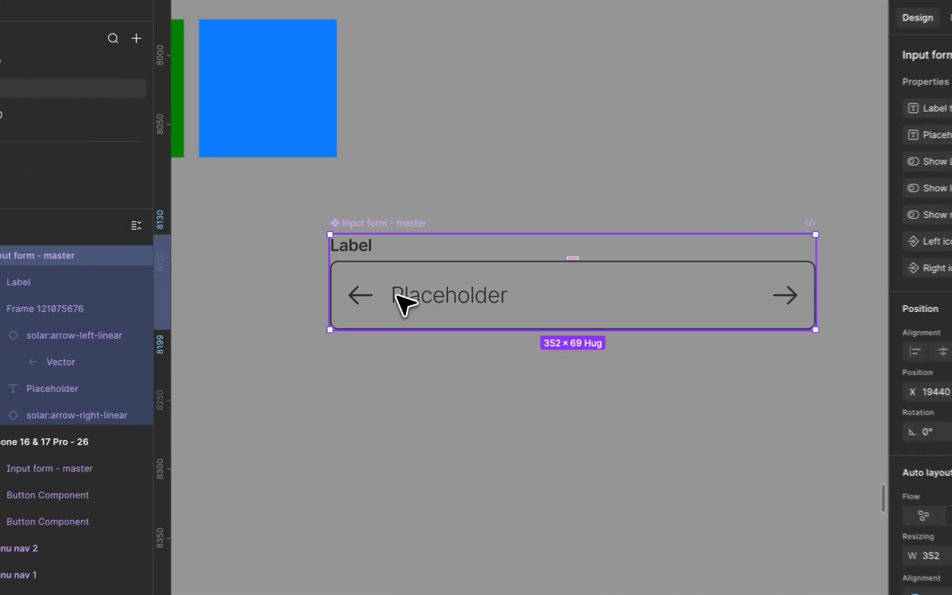
Bind the left arrow icon to the Left icon swap property
left_click(230, 296)
left_click(230, 296)
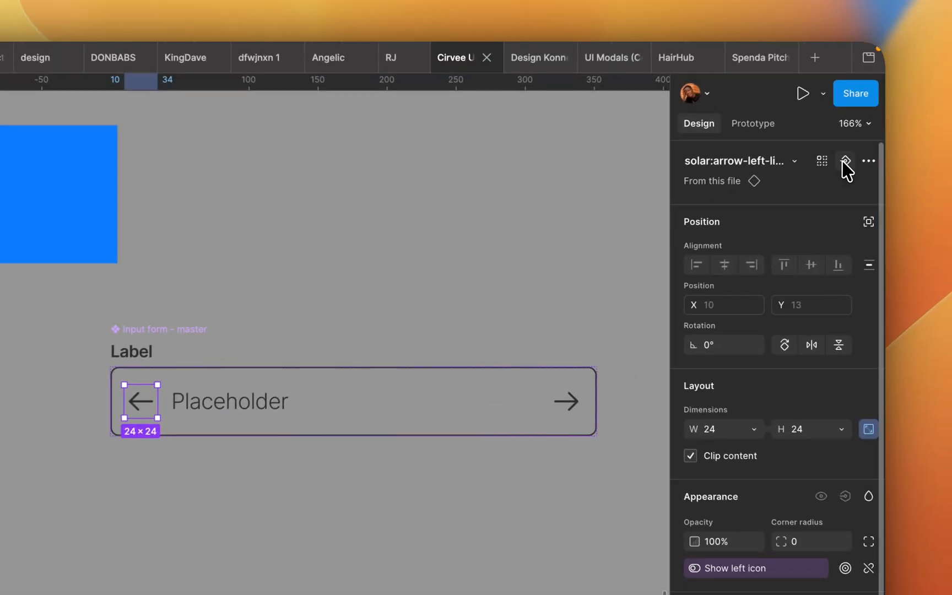
left_click(844, 160)
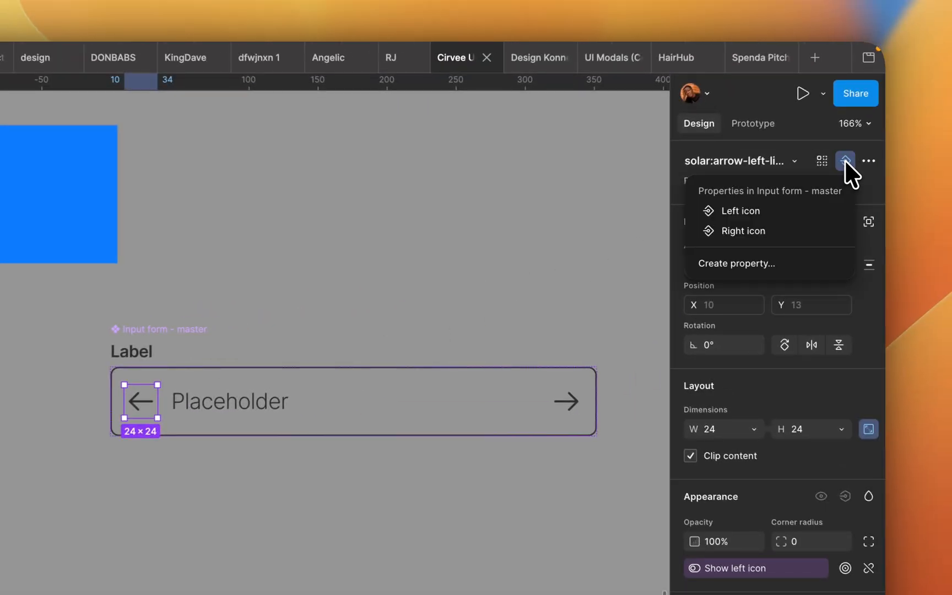
left_click(769, 212)
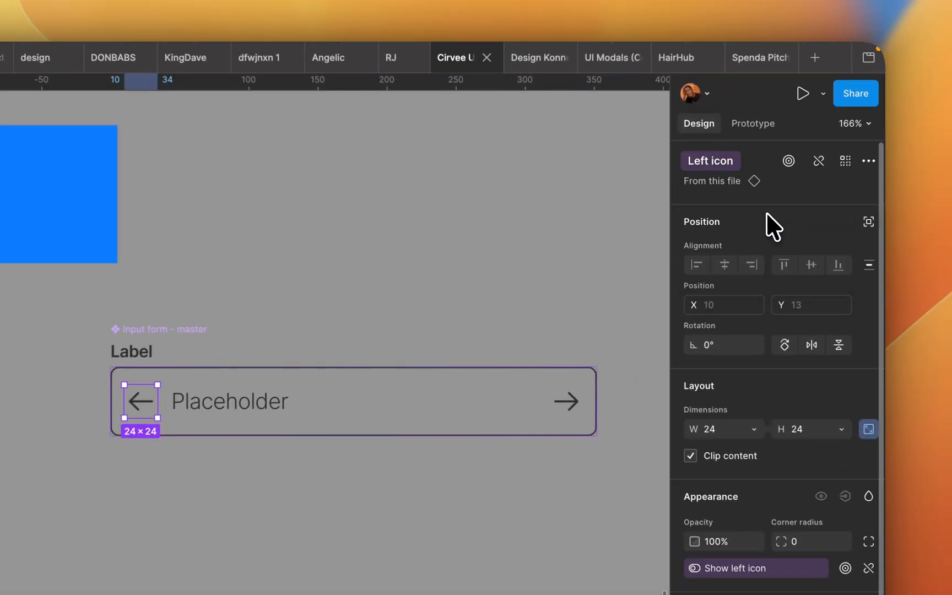
Bind the right arrow icon to the Right icon swap property
left_click(566, 401)
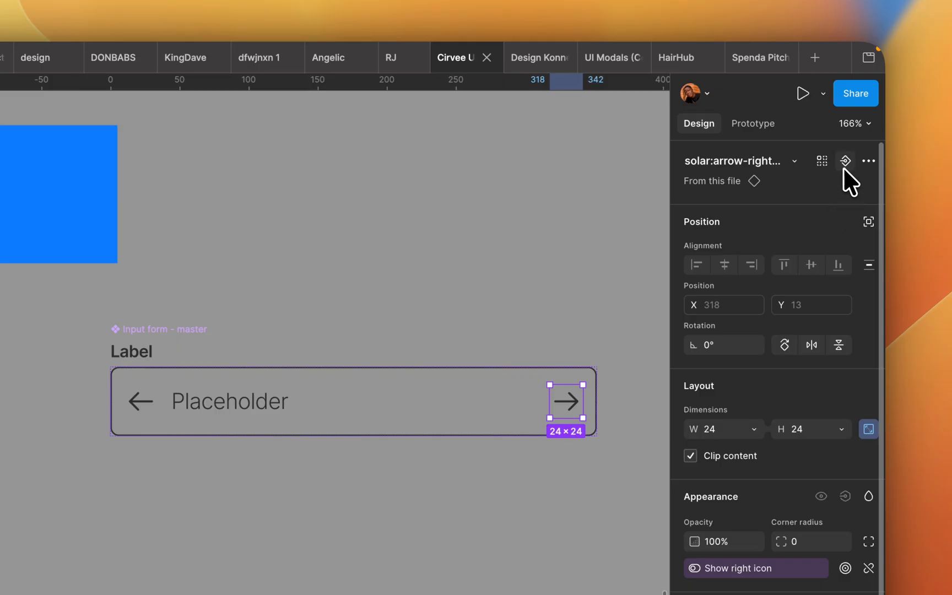
left_click(845, 160)
left_click(771, 232)
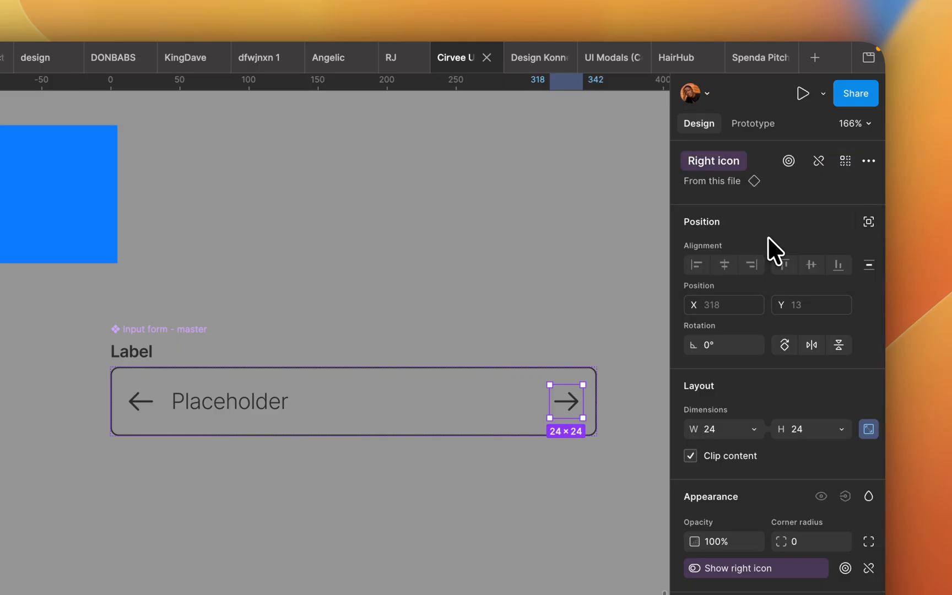
left_click(551, 271)
key("super+minus")
left_click_drag(510, 315, 215, 327)
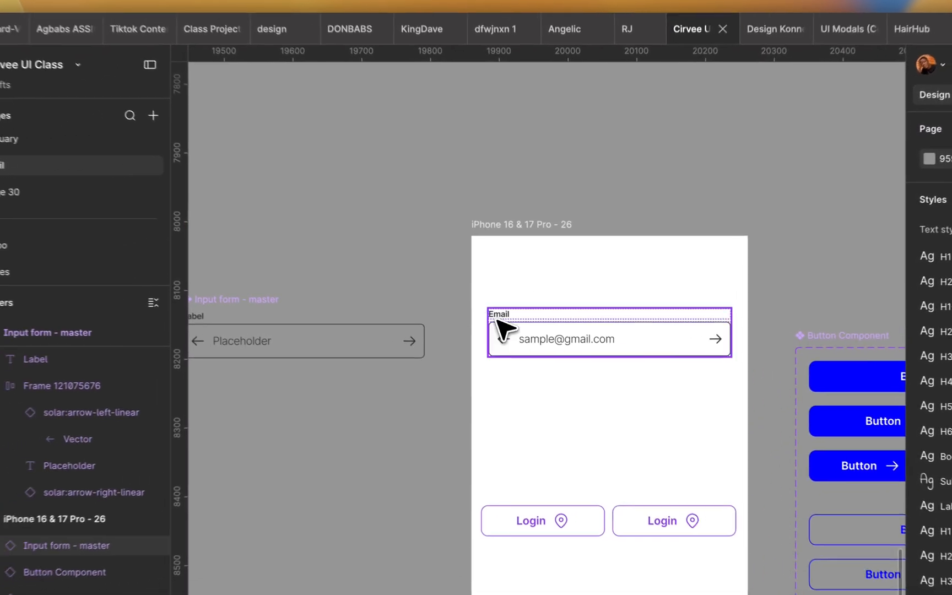
Swap the Email field's left icon to fluent:location-16-regular
scroll(613, 341, "up", 5)
left_click(653, 338)
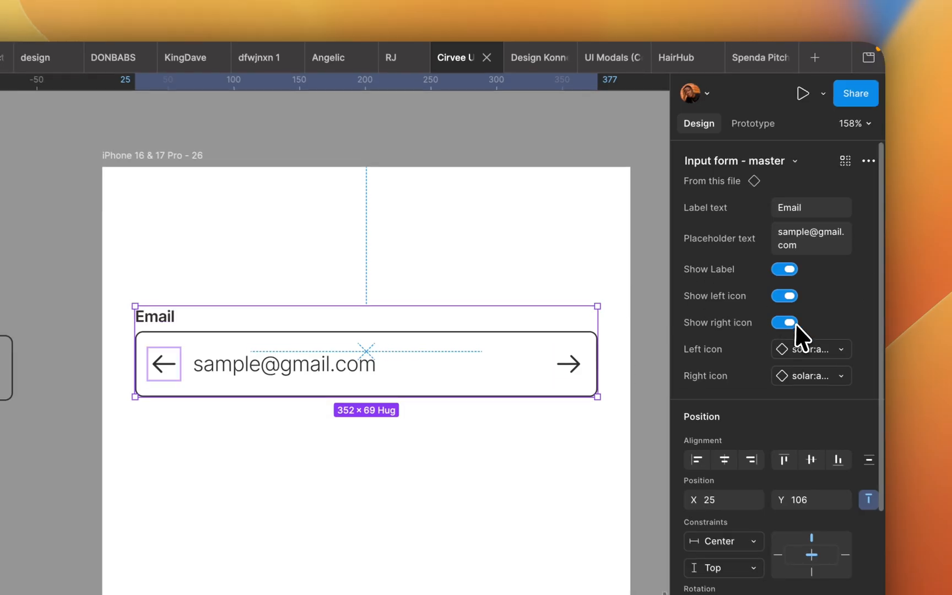
left_click(840, 350)
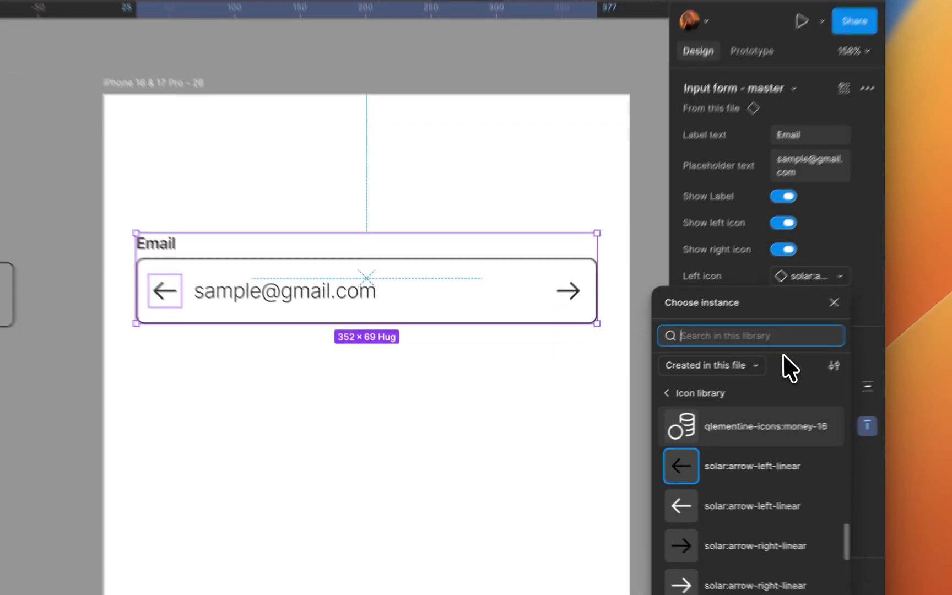
scroll(768, 342, "down", 10)
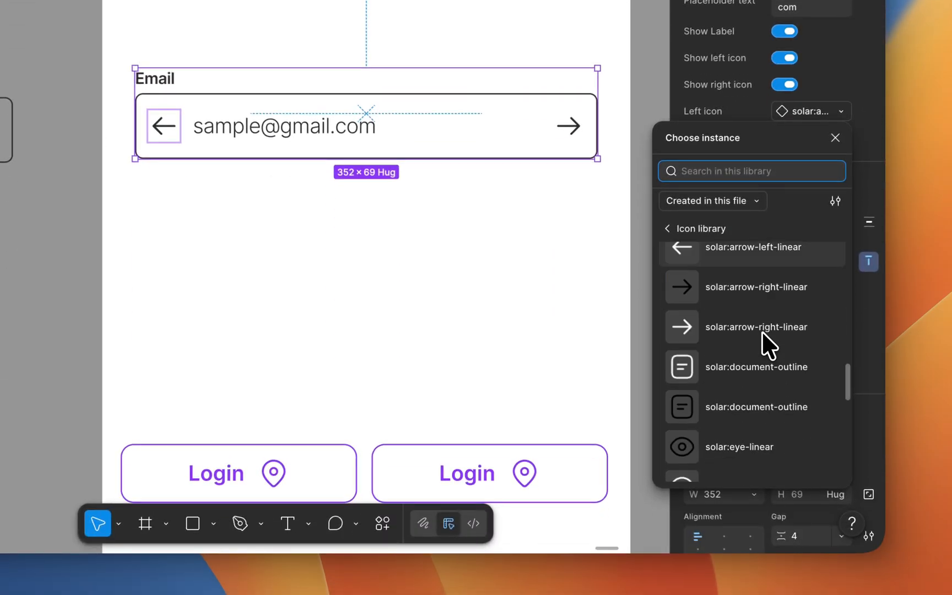
scroll(761, 337, "down", 3)
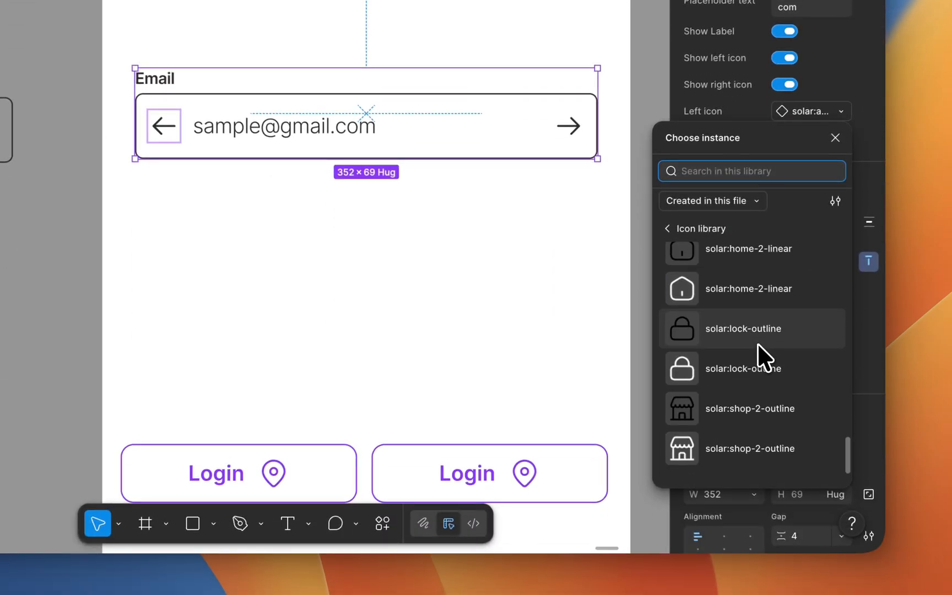
scroll(752, 369, "up", 6)
scroll(751, 372, "up", 10)
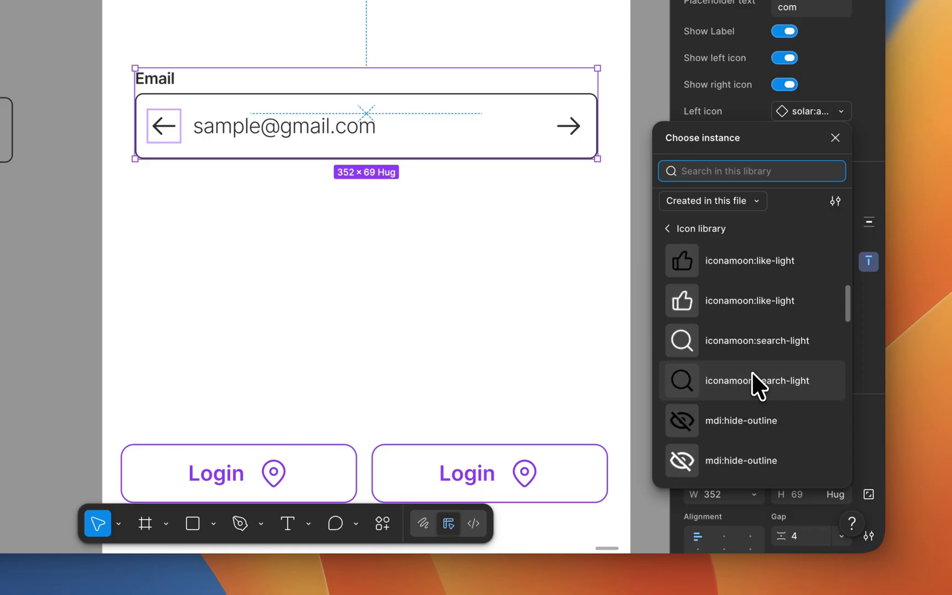
scroll(755, 352, "up", 2)
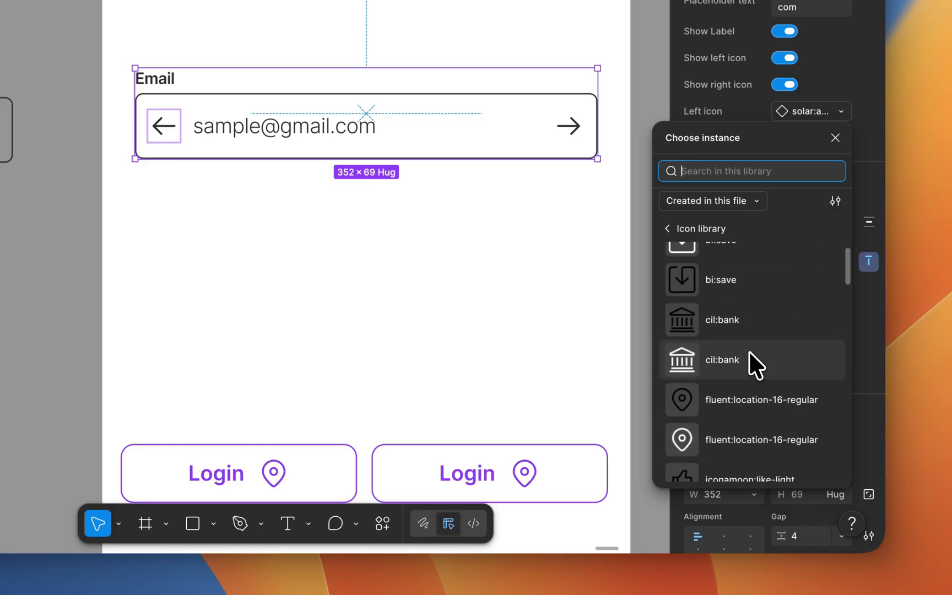
scroll(756, 365, "up", 1)
left_click(763, 421)
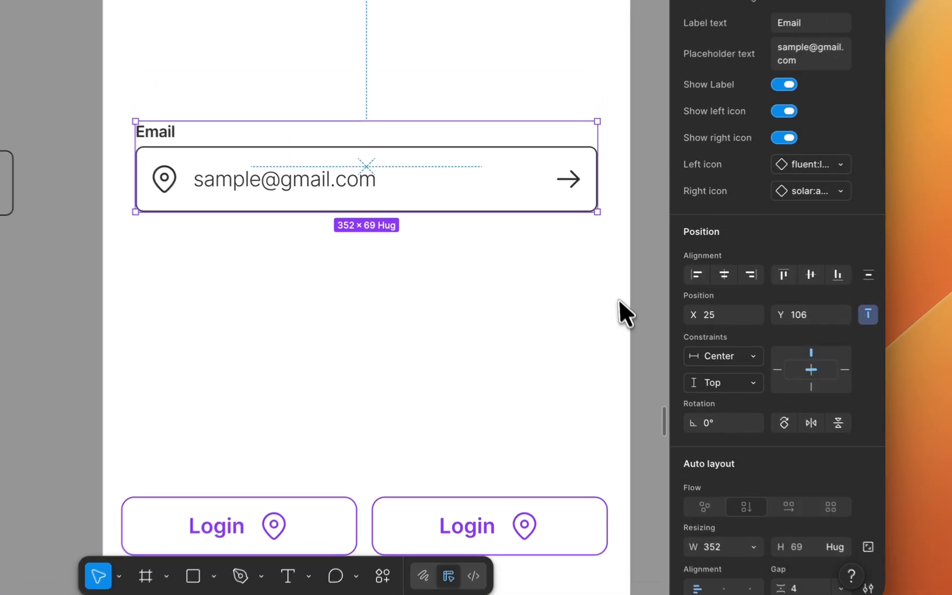
Swap the Email field's right icon to solar:document-outline
left_click(848, 276)
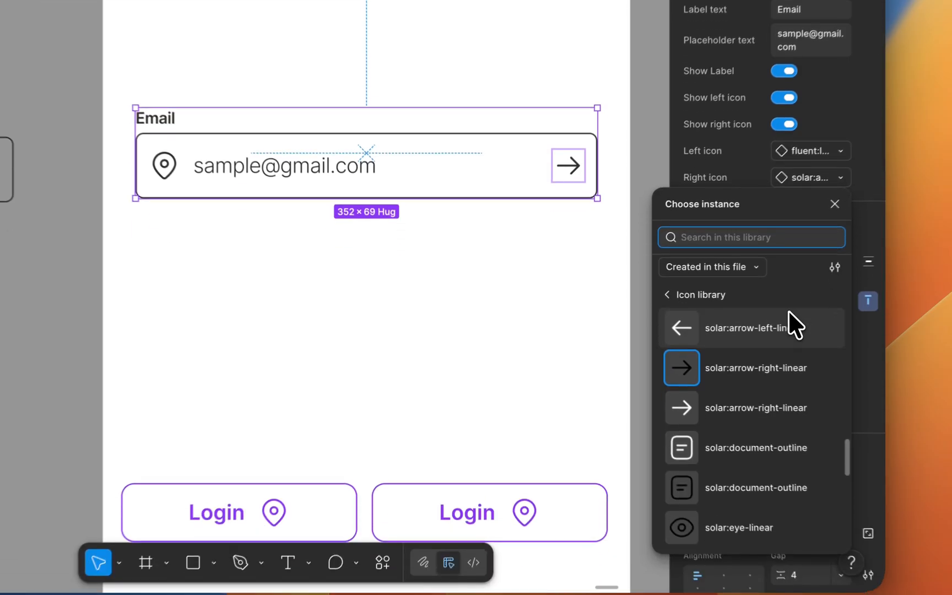
left_click(767, 450)
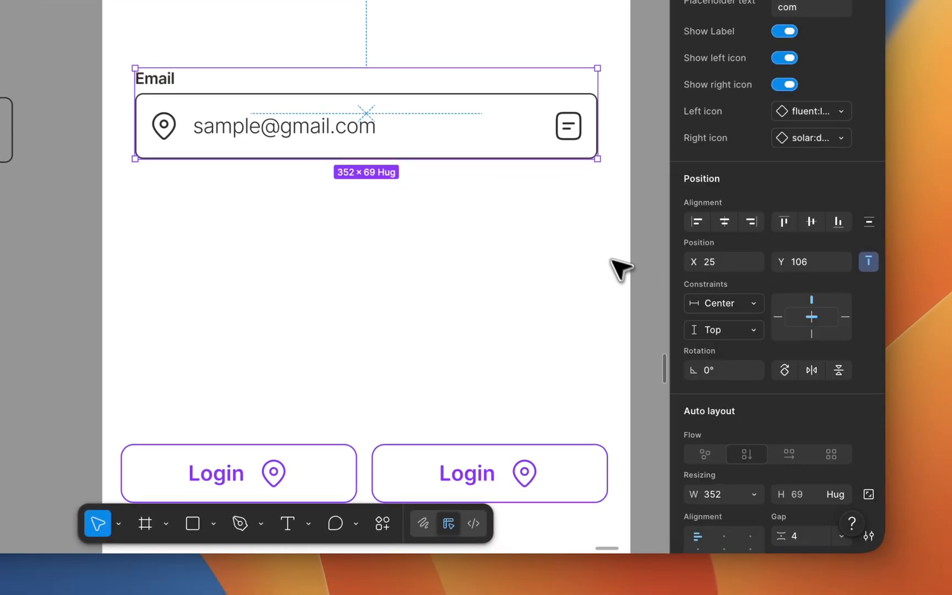
left_click(515, 229)
scroll(490, 204, "down", 5)
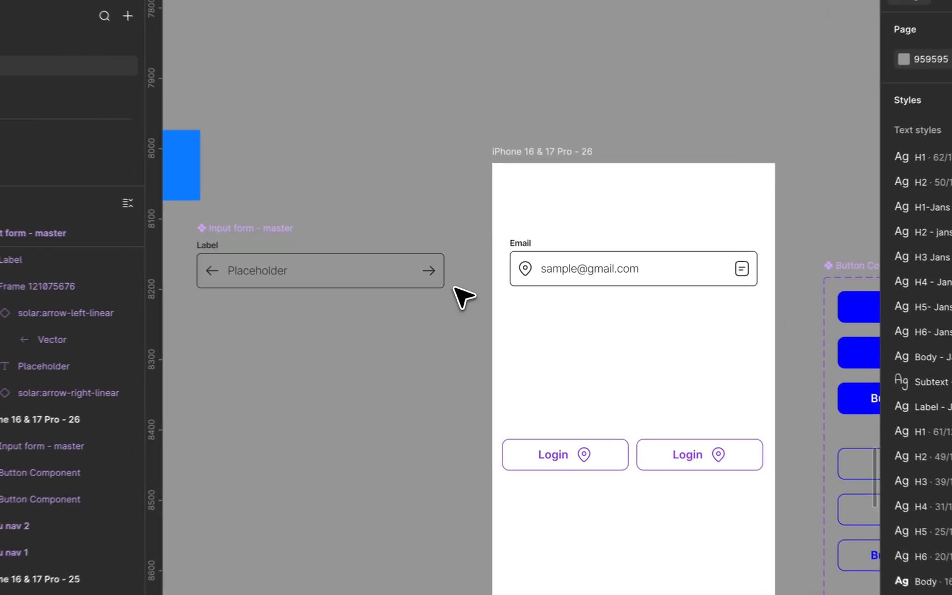
Add a Variant property to Input form - master, creating a State = Default variant
scroll(585, 280, "down", 2)
scroll(343, 290, "up", 5)
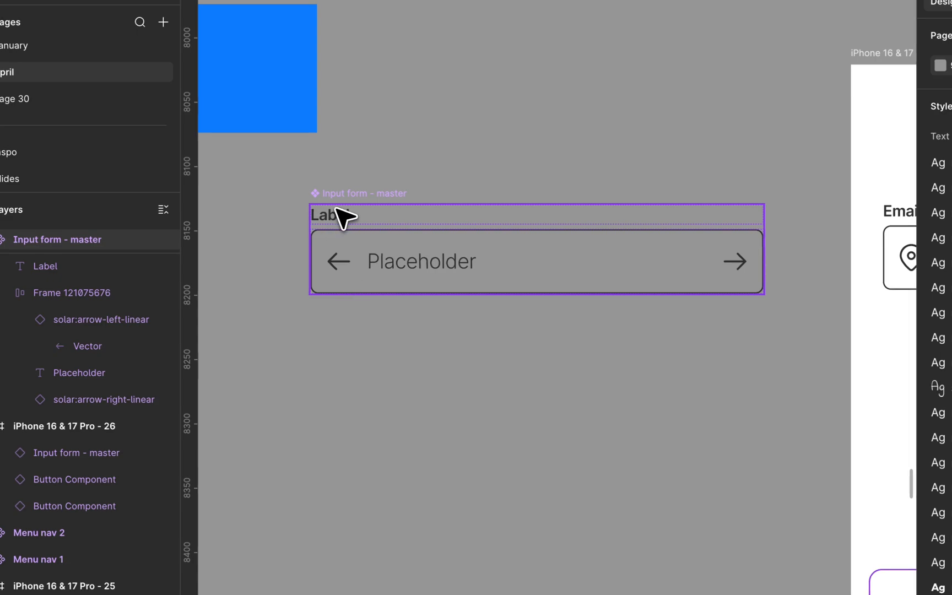
left_click(336, 207)
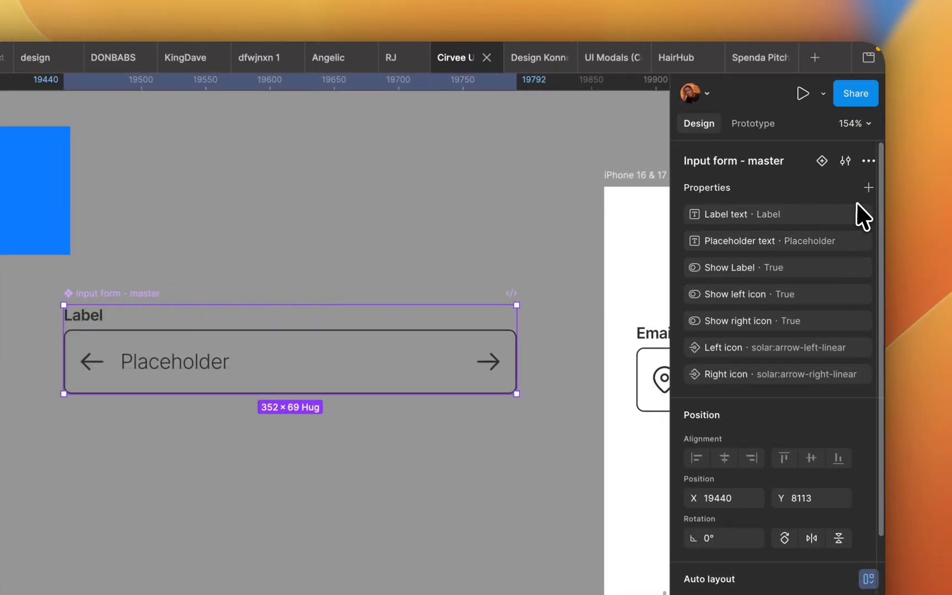
left_click(868, 187)
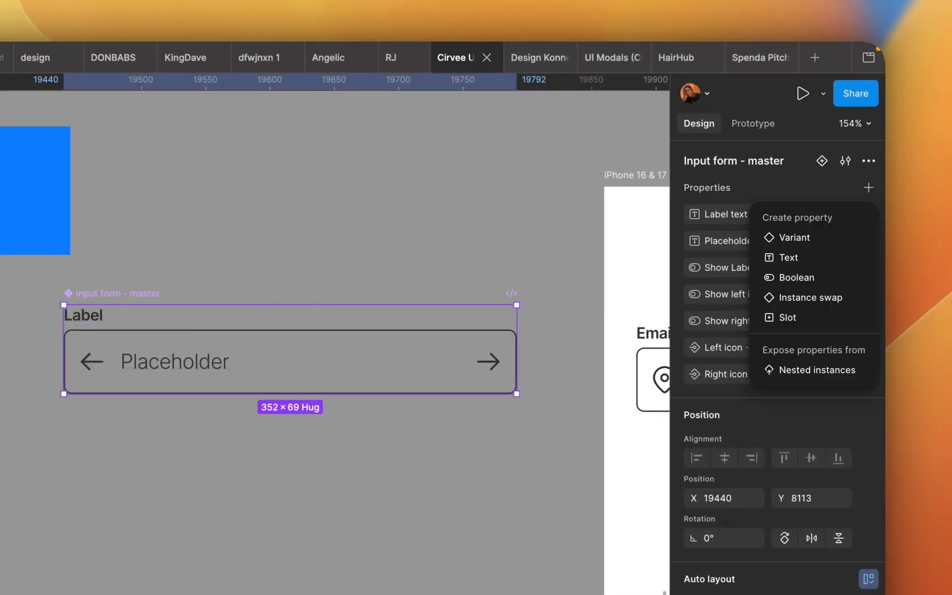
left_click(826, 233)
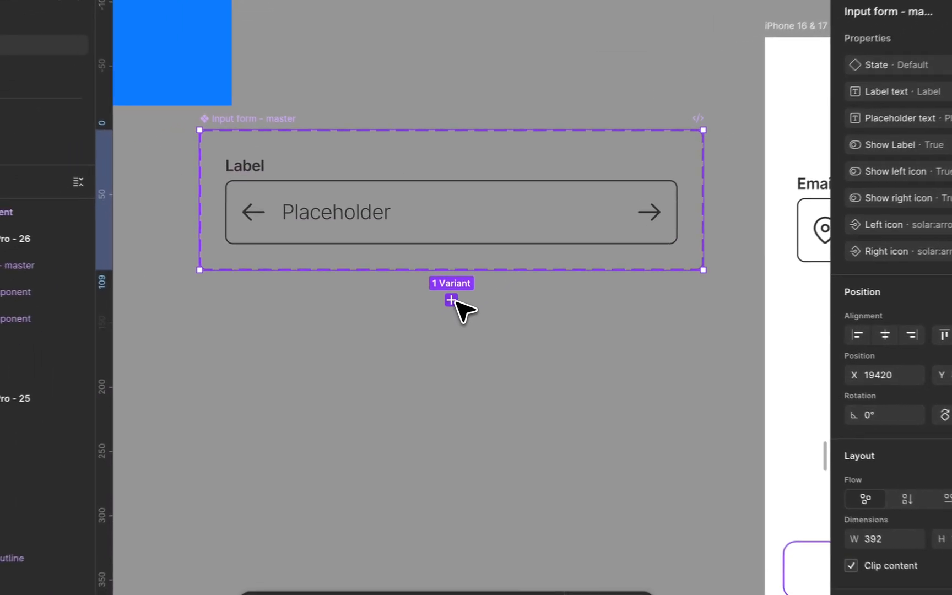
Add three new variants and name their states Error, Success and Disabled
left_click(290, 437)
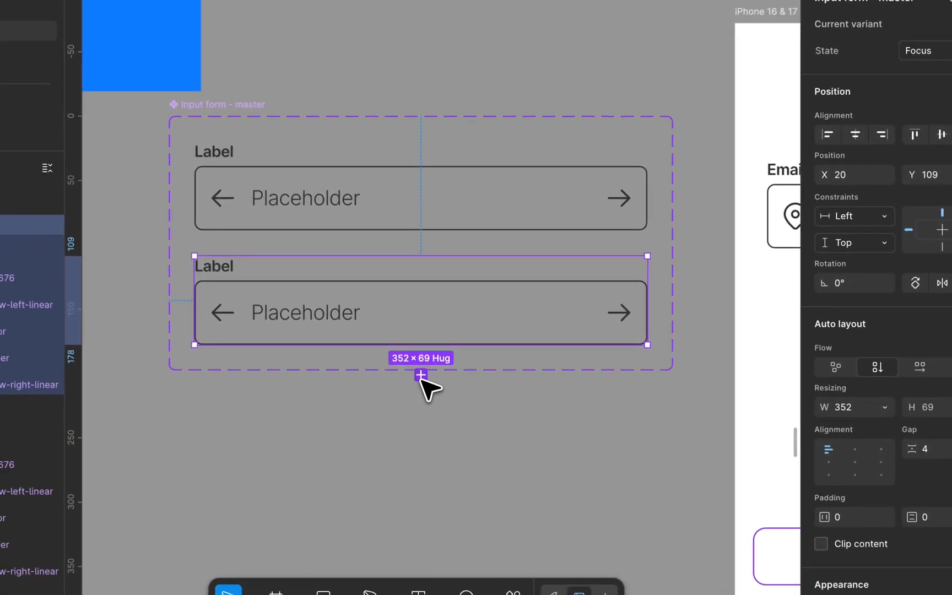
left_click(420, 375)
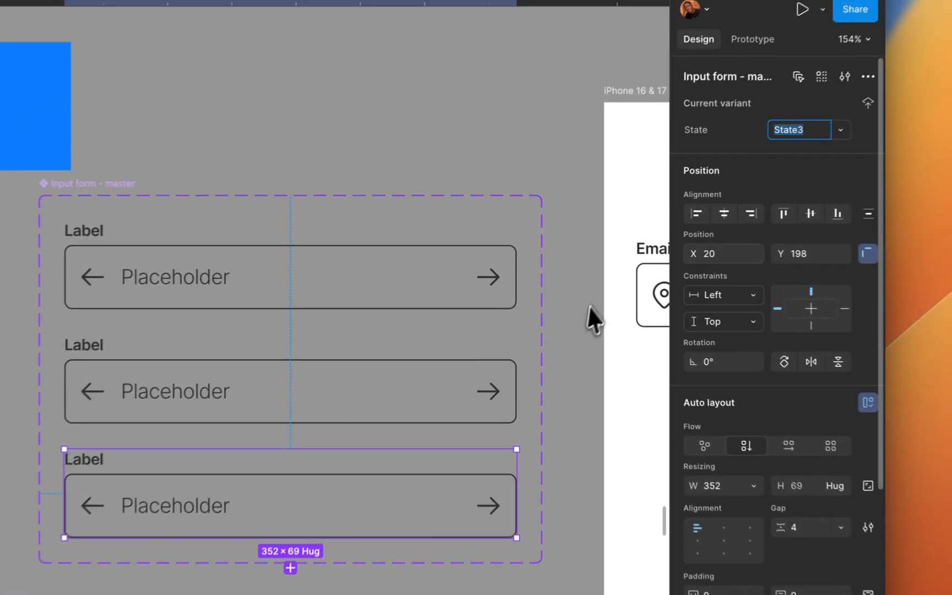
type("Error")
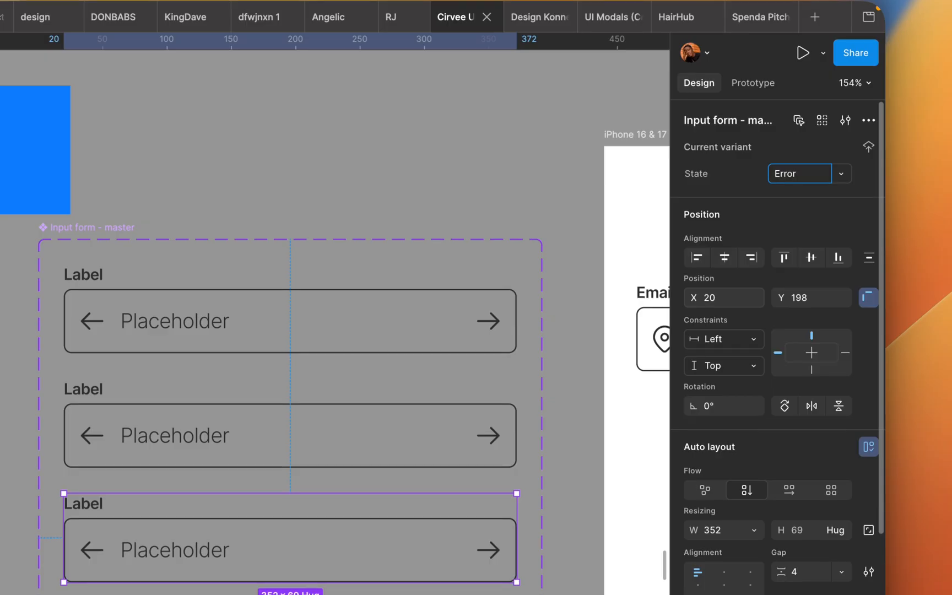
scroll(531, 327, "down", 5)
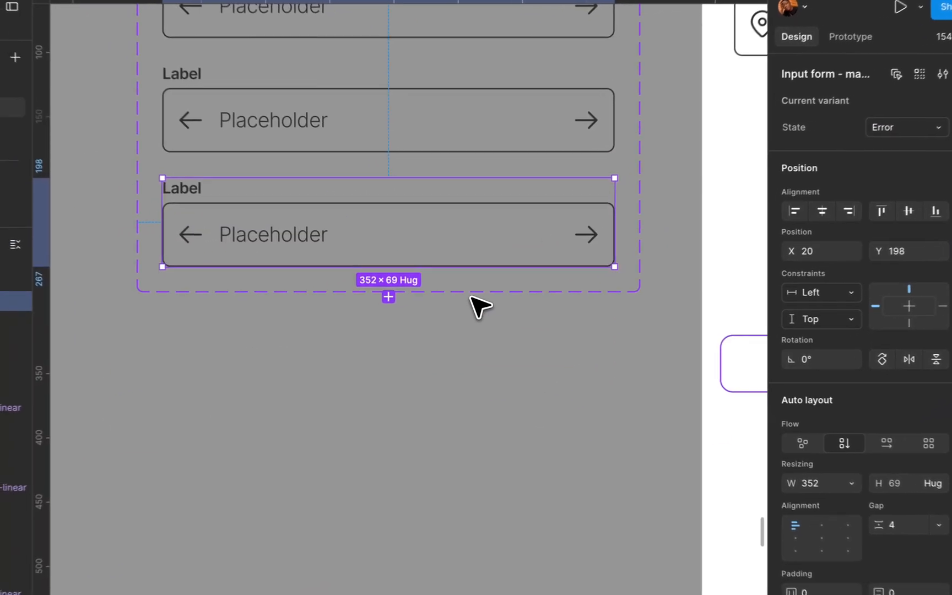
left_click(393, 296)
type("Success")
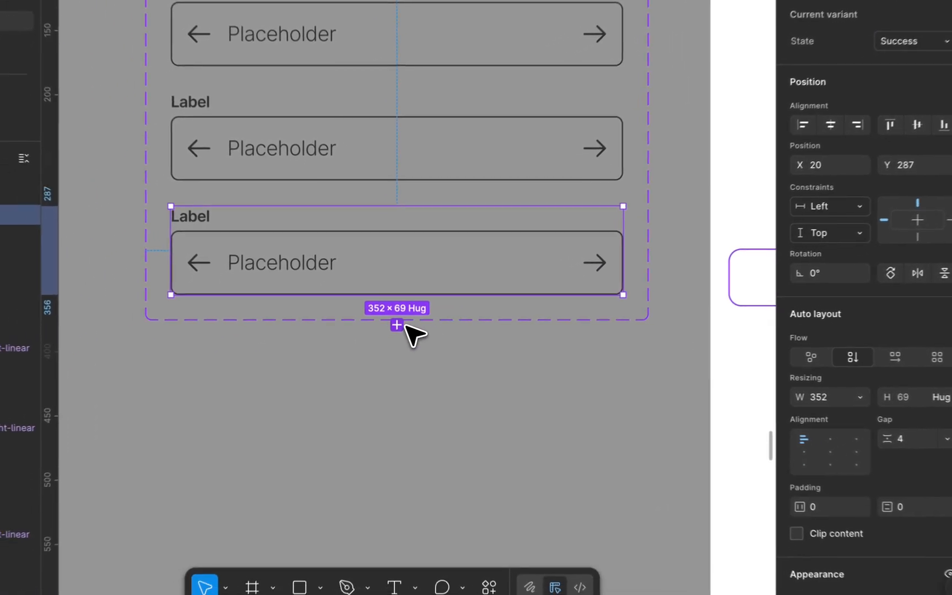
left_click(290, 487)
type("Disabled")
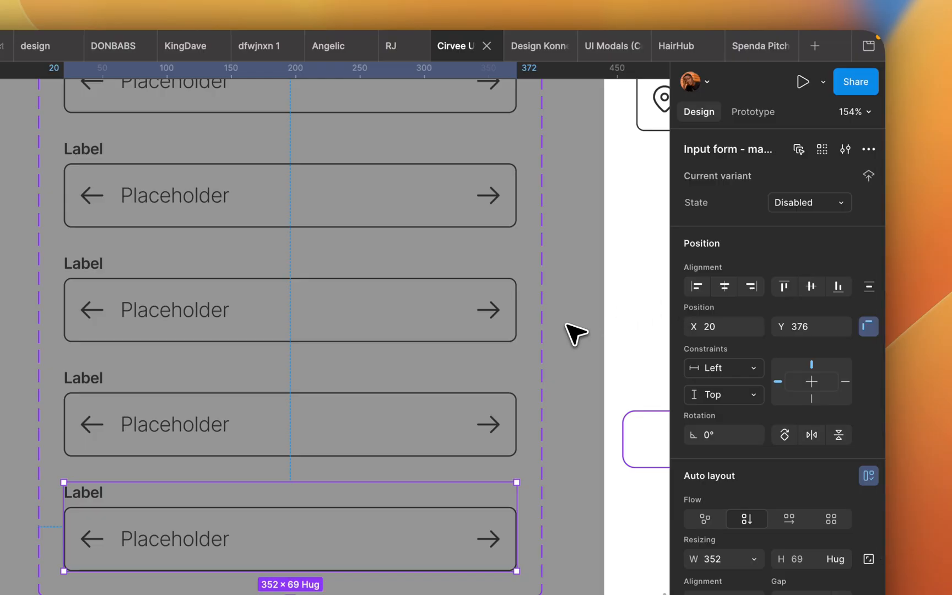
scroll(510, 365, "down", 5)
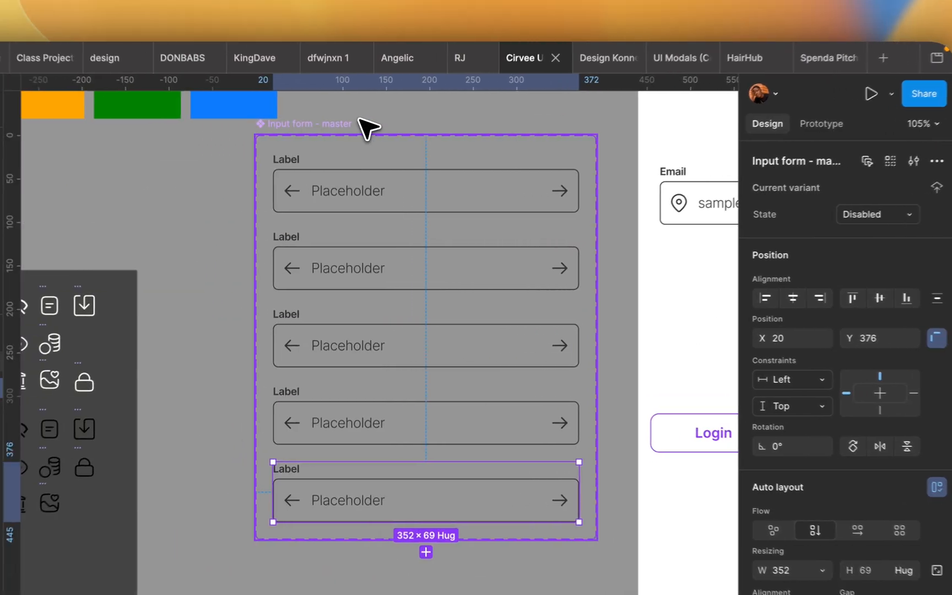
Check the component set's State values list to confirm all five states
left_click(344, 124)
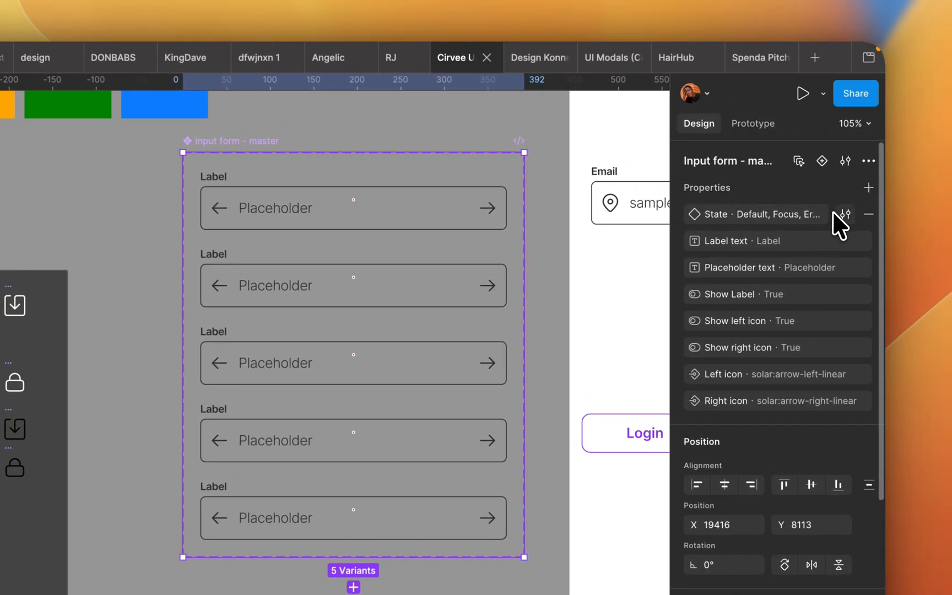
left_click(844, 214)
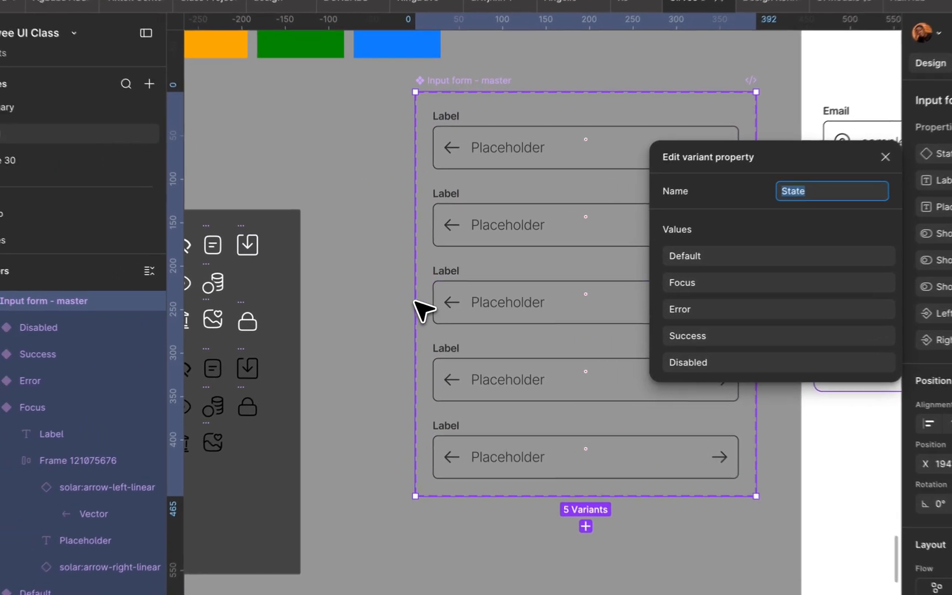
left_click(175, 337)
scroll(259, 250, "up", 2)
scroll(521, 211, "up", 1)
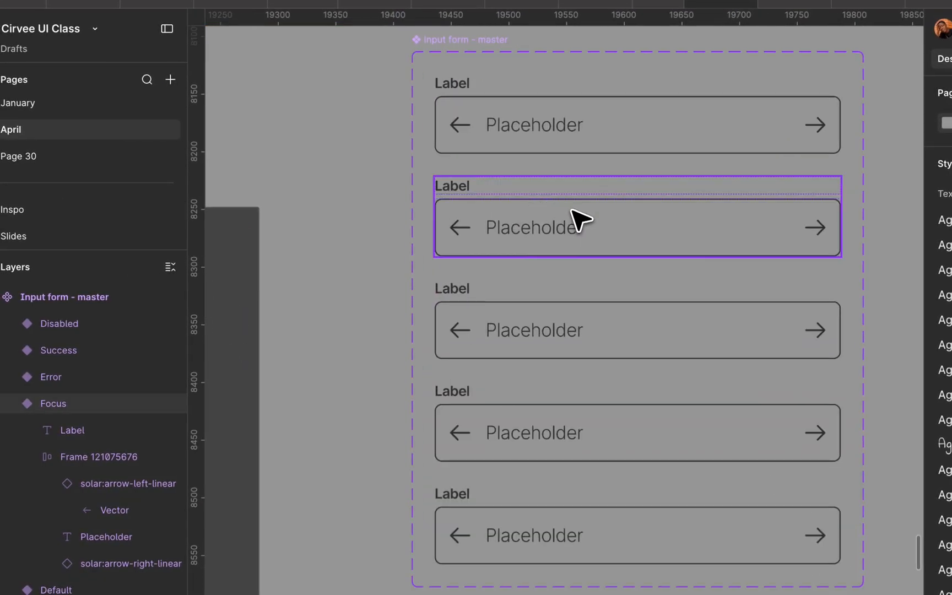
left_click(631, 227)
Give the Error variant's input box a red FF0000 outline
left_click(636, 231)
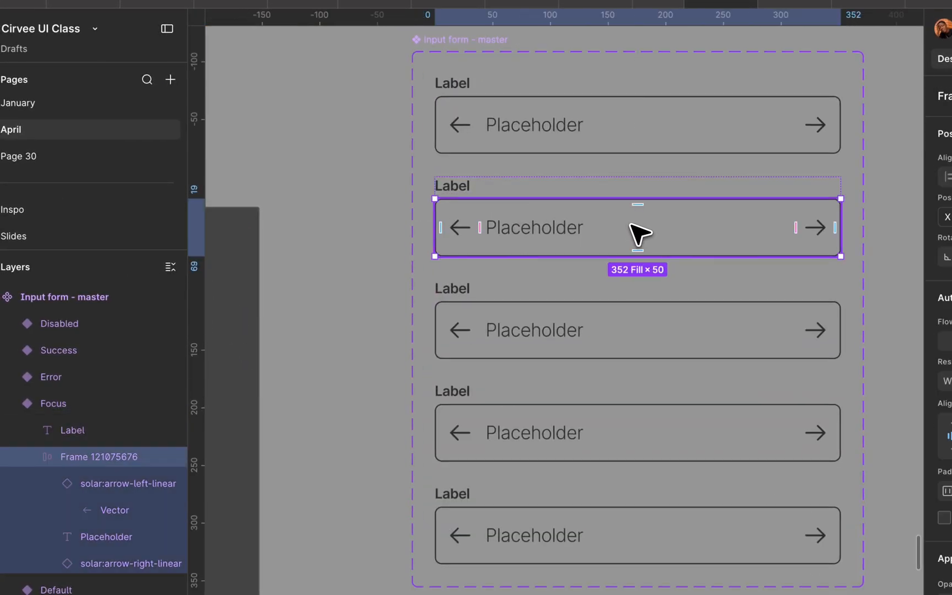
left_click(685, 331)
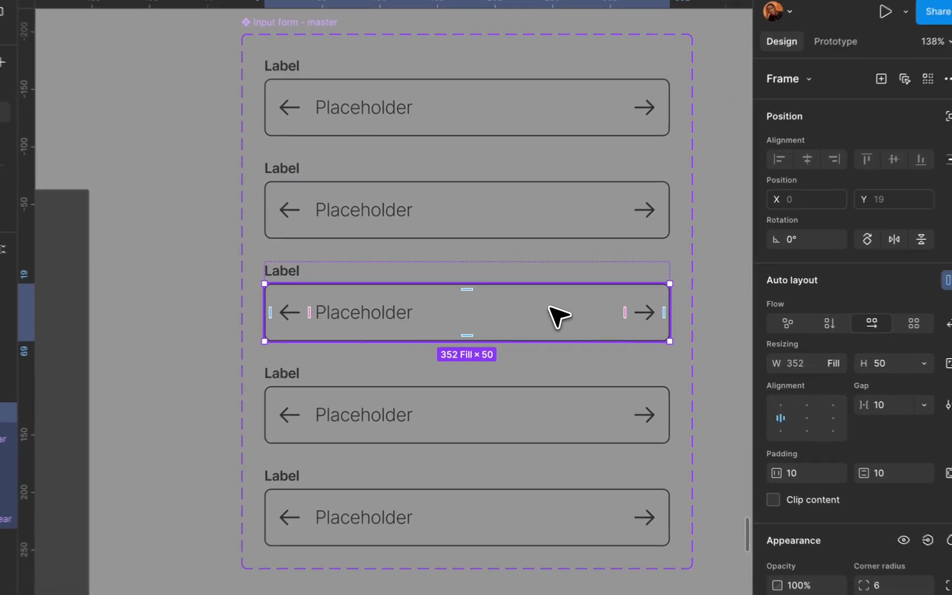
scroll(793, 396, "down", 3)
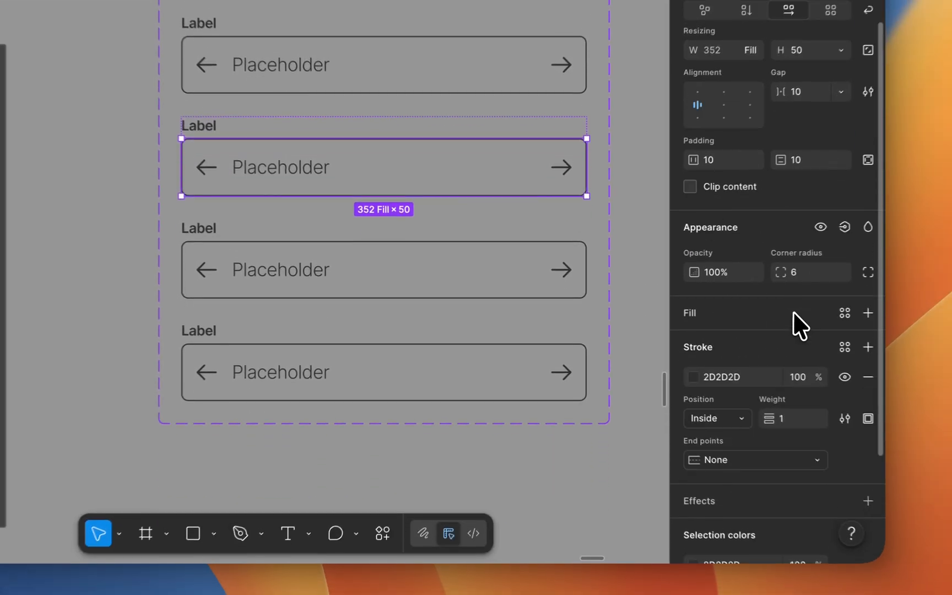
left_click(695, 366)
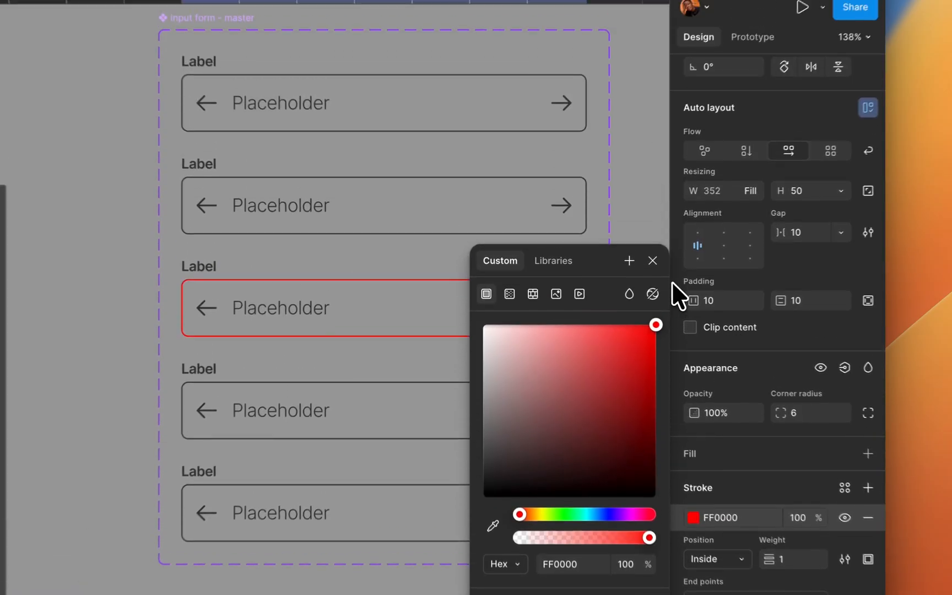
left_click(653, 261)
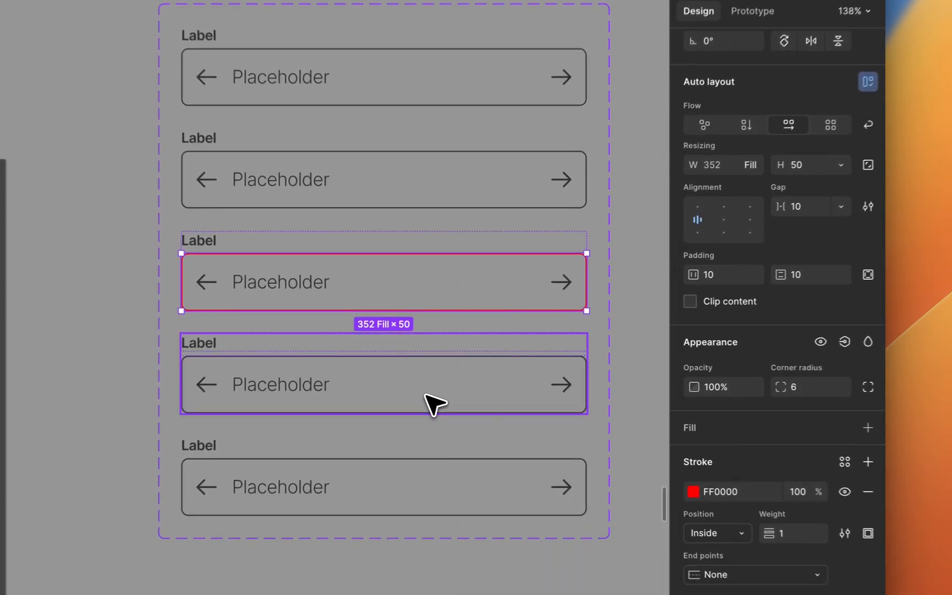
Give the Success variant's input box a green 05A62D outline
left_click(439, 407)
double_click(439, 401)
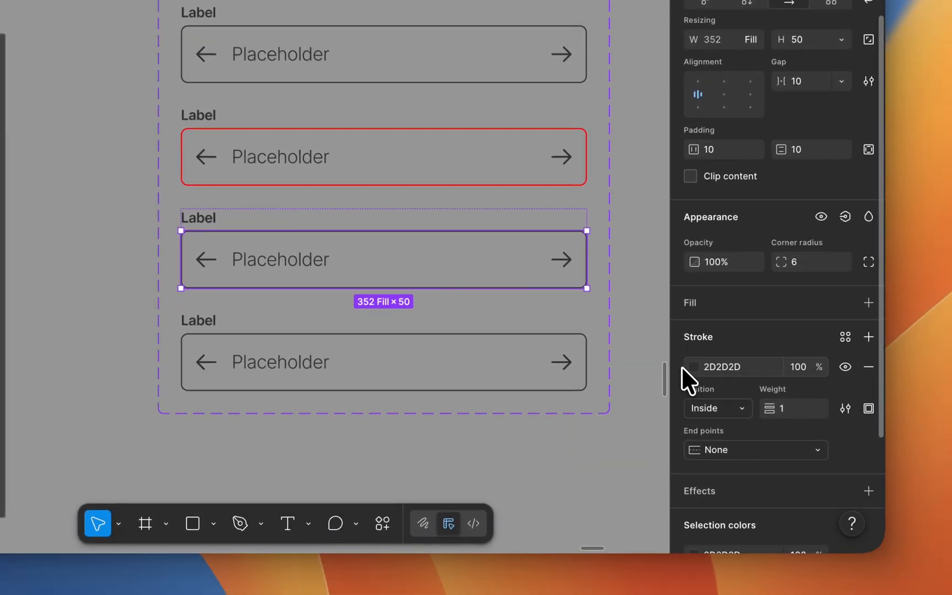
left_click(693, 367)
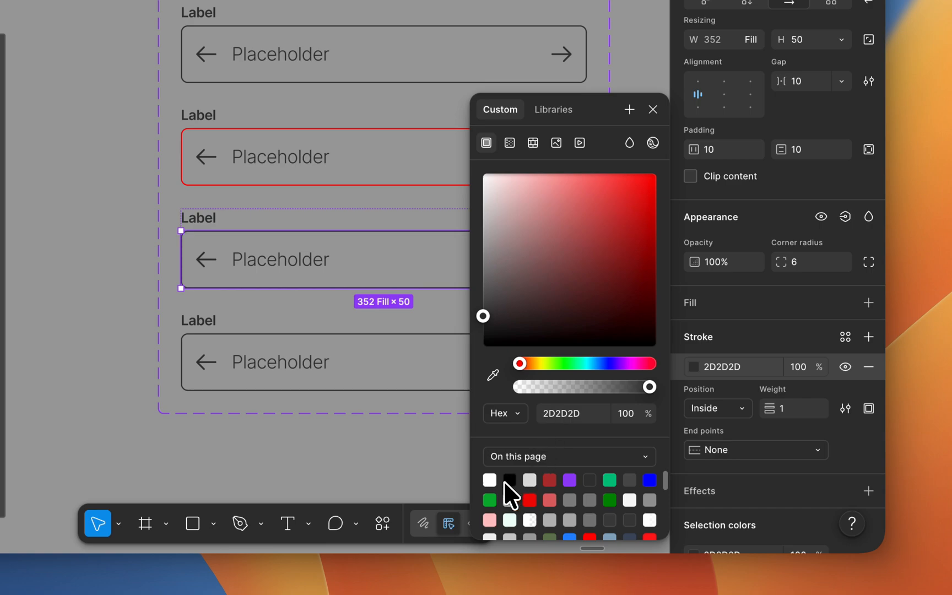
left_click(489, 499)
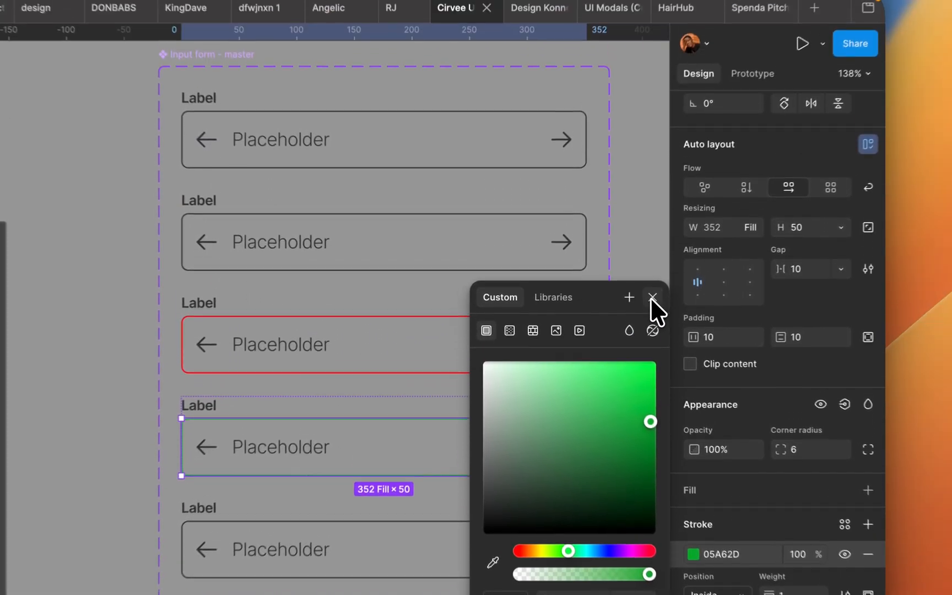
left_click(743, 109)
left_click(419, 529)
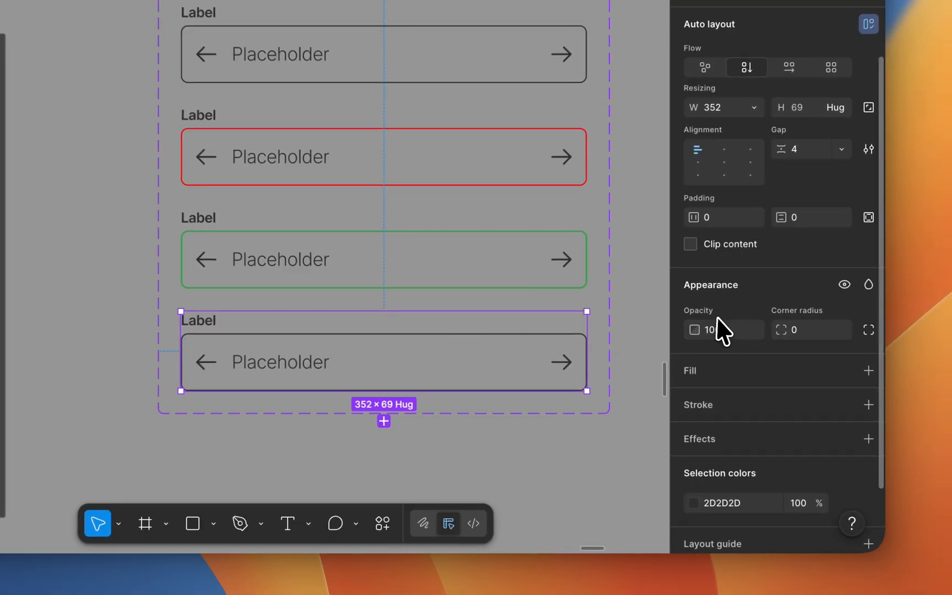
Recolour the Disabled variant's 2D2D2D text, icons and outline to mid grey 8B8B8B
scroll(737, 330, "down", 3)
left_click(692, 414)
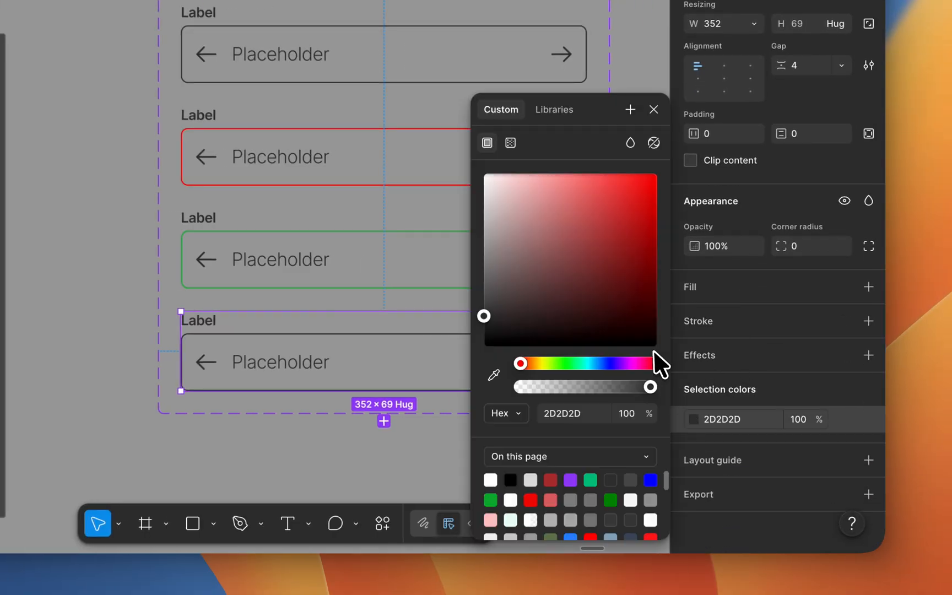
left_click_drag(608, 302, 466, 231)
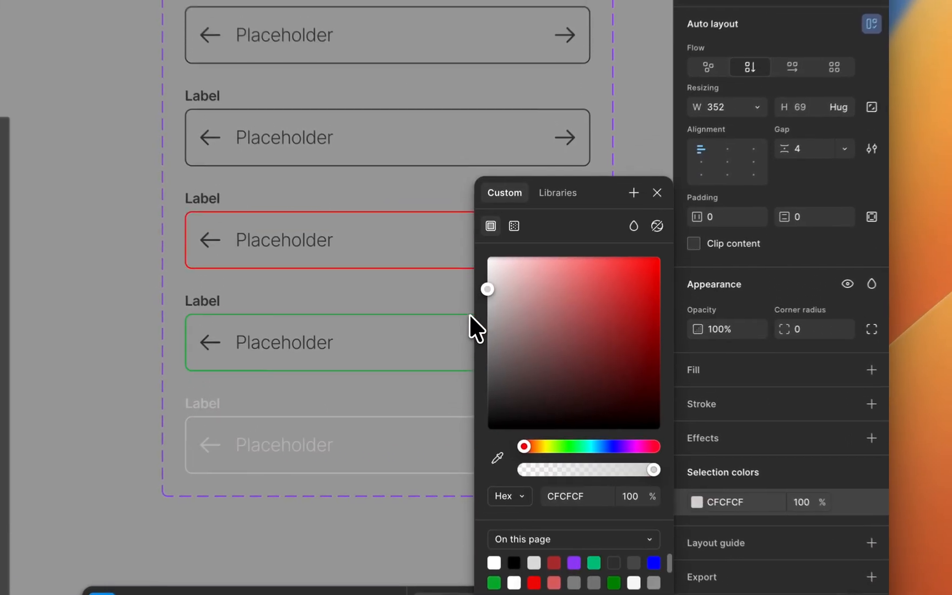
left_click_drag(469, 314, 467, 333)
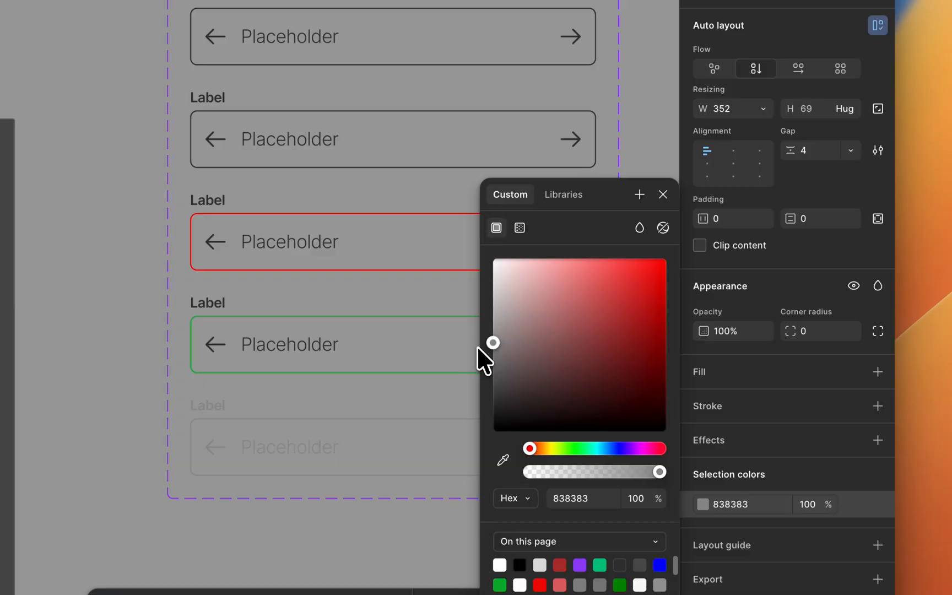
left_click_drag(472, 343, 471, 340)
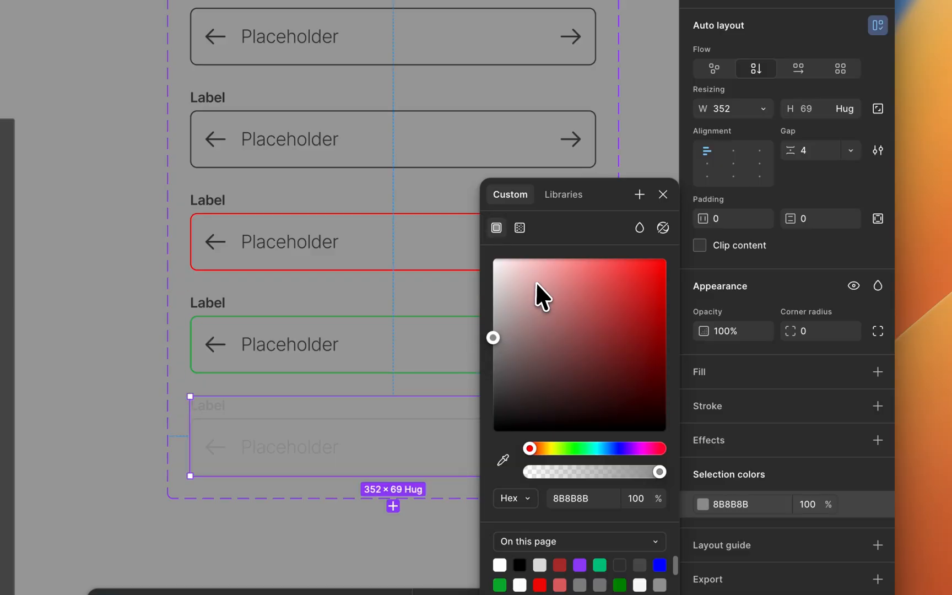
left_click(663, 194)
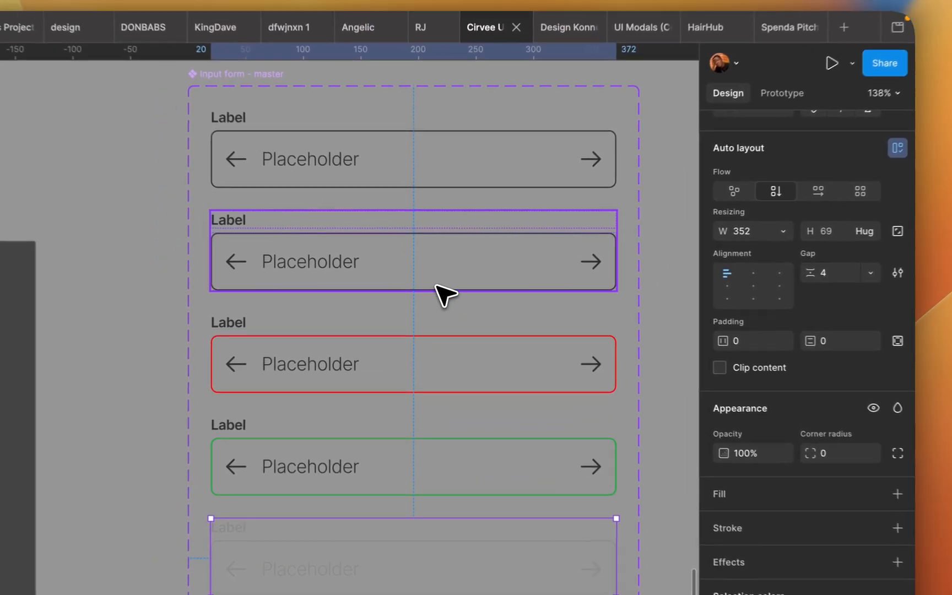
Draw a 1 × 24 blue (0000FF) cursor line below the Email field
scroll(390, 268, "down", 4)
scroll(438, 230, "up", 2)
scroll(537, 269, "up", 2)
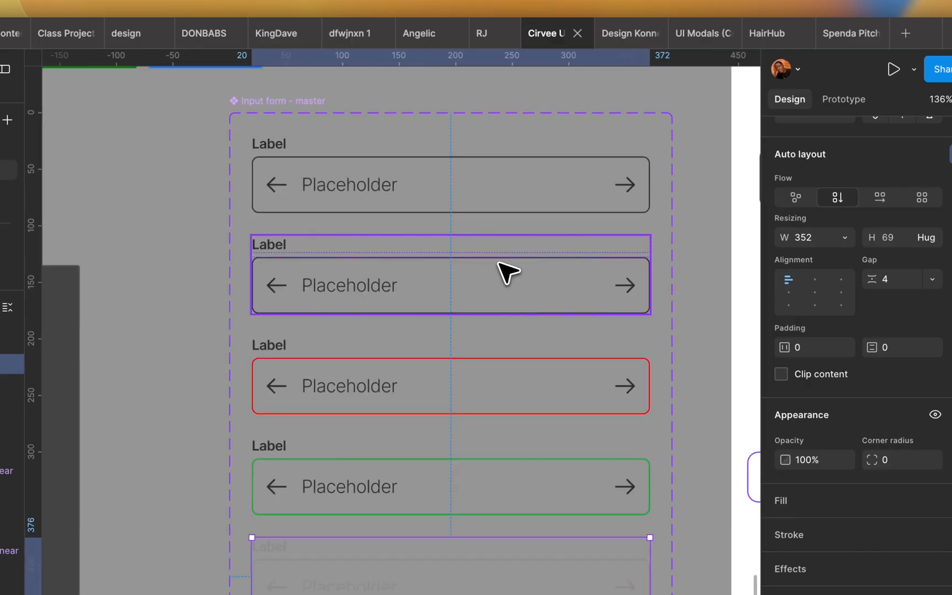
scroll(426, 298, "down", 3)
left_click(654, 318)
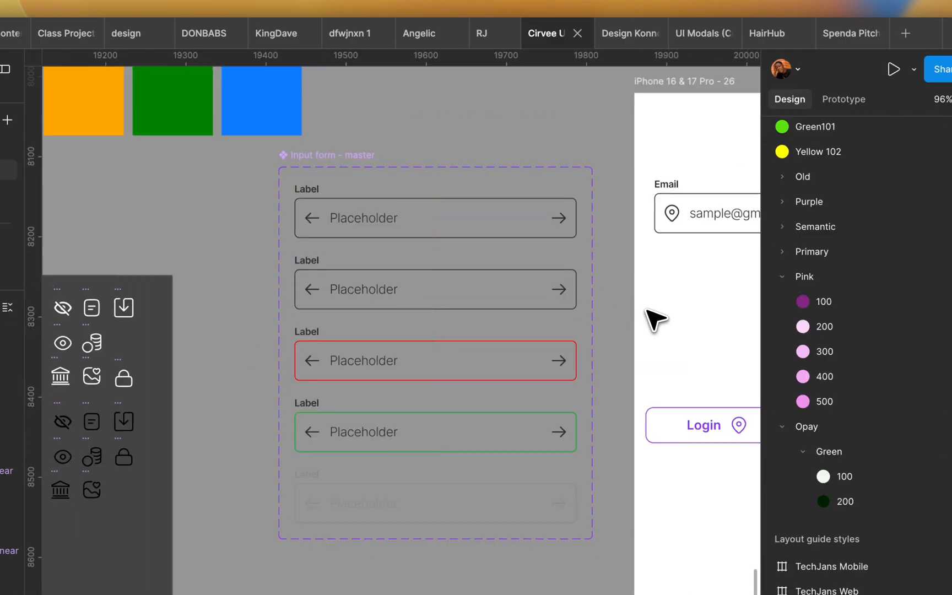
scroll(655, 319, "right", 6)
scroll(557, 325, "up", 1)
scroll(560, 316, "up", 2)
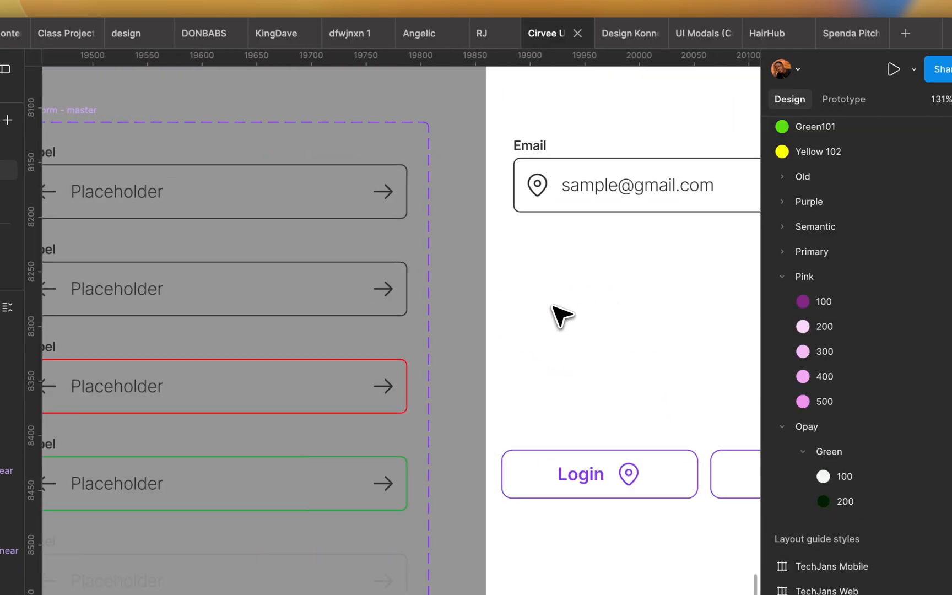
left_click_drag(538, 280, 539, 306)
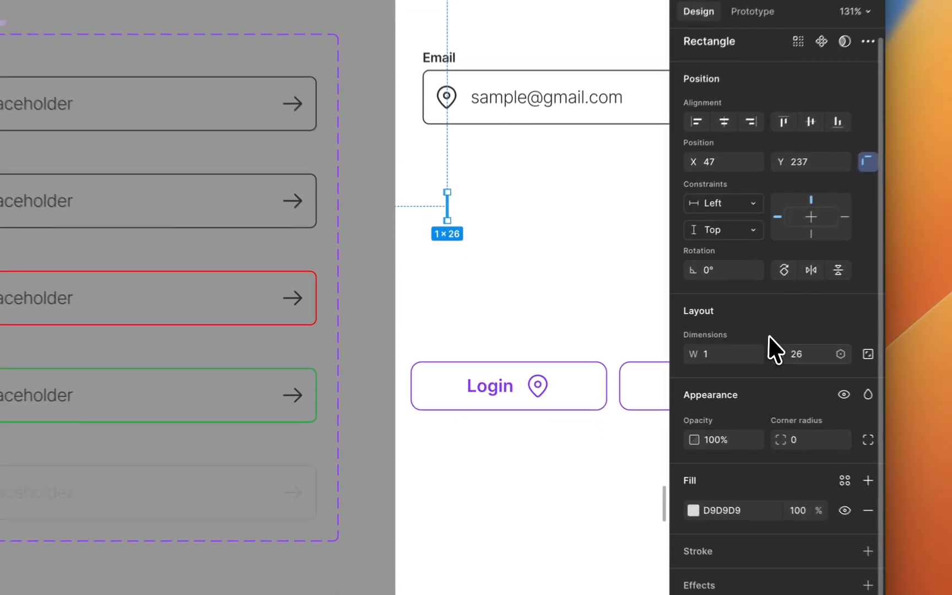
left_click(889, 442)
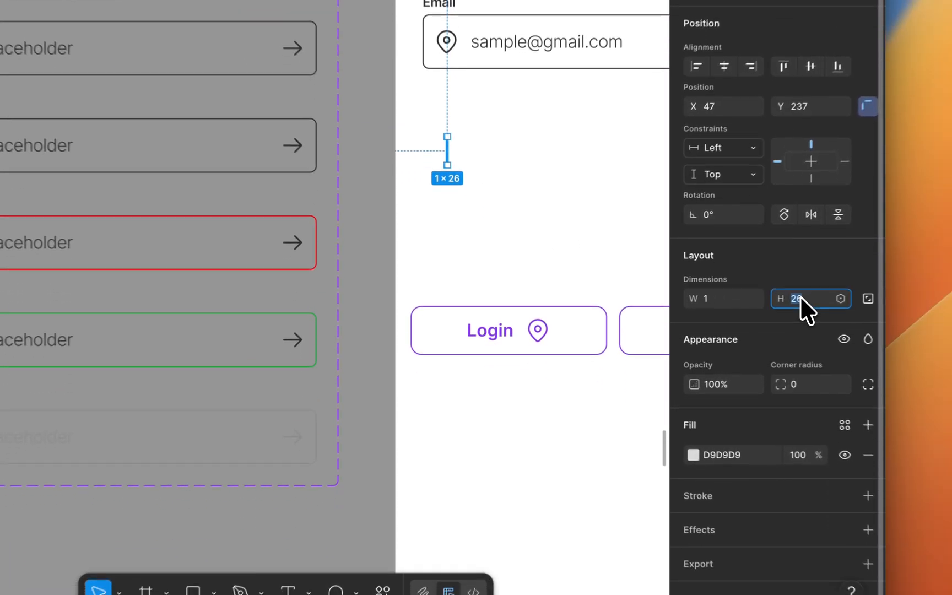
type("3")
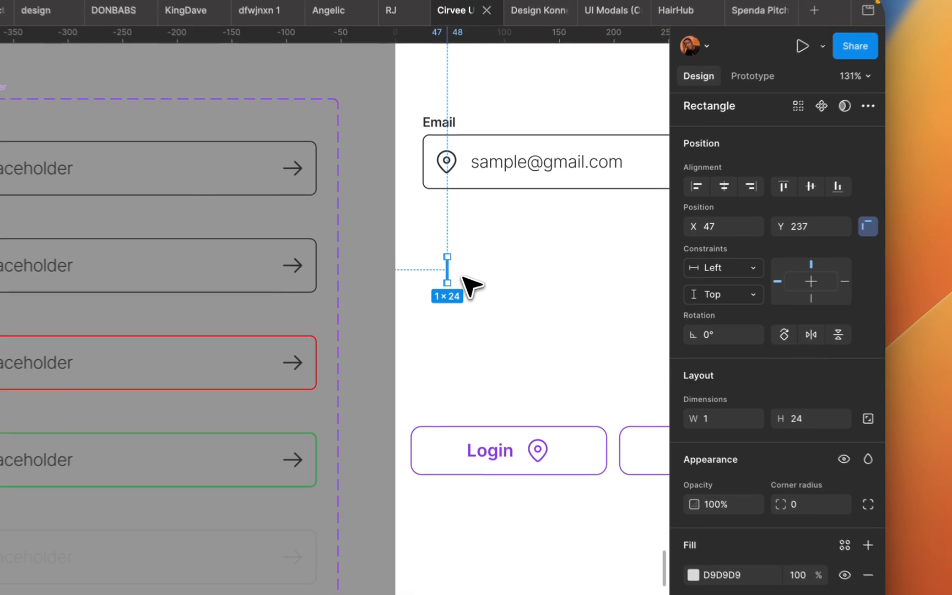
scroll(471, 285, "up", 5)
left_click(693, 575)
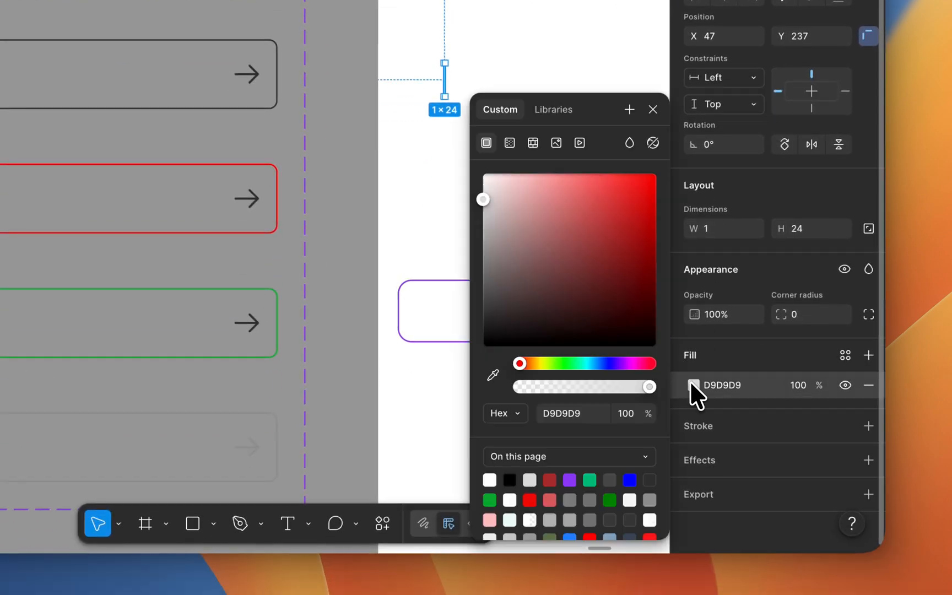
left_click(628, 478)
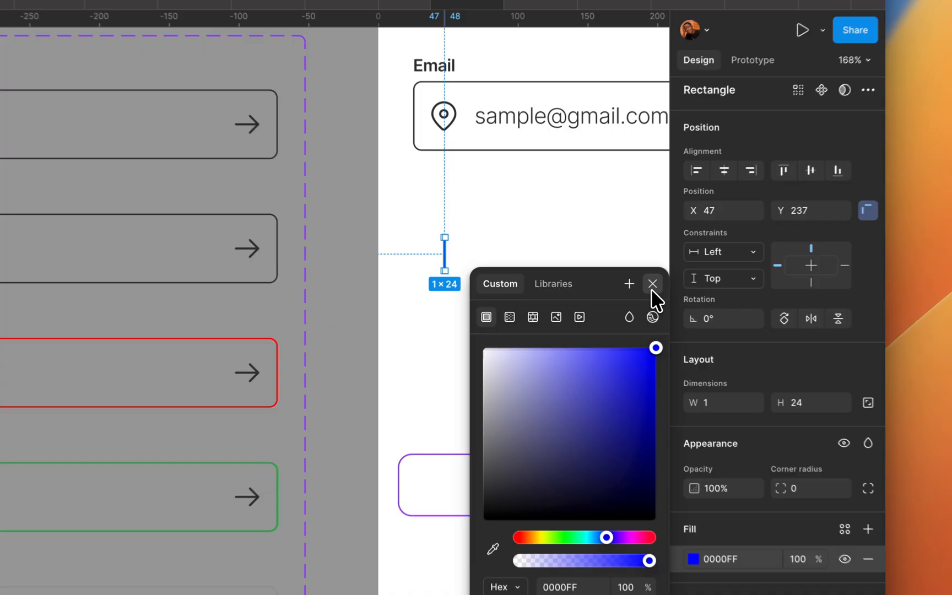
left_click(652, 109)
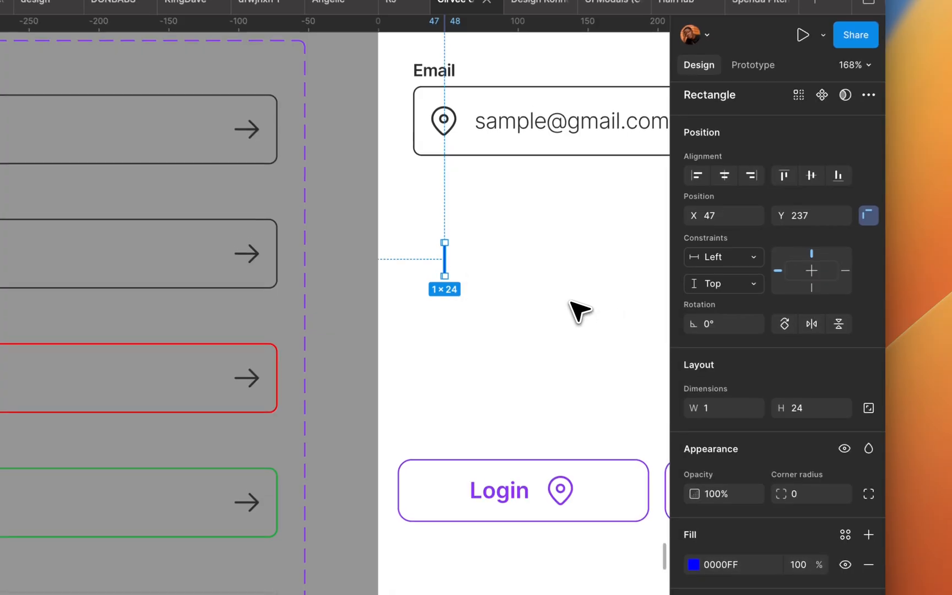
Wrap the blue cursor line in its own frame with Frame selection
right_click(445, 263)
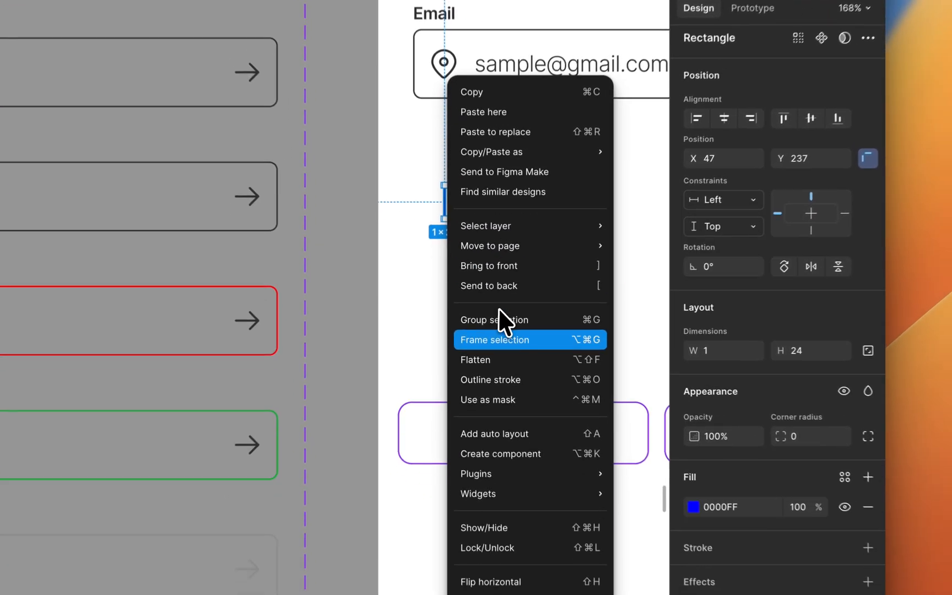
left_click(506, 338)
left_click(437, 247)
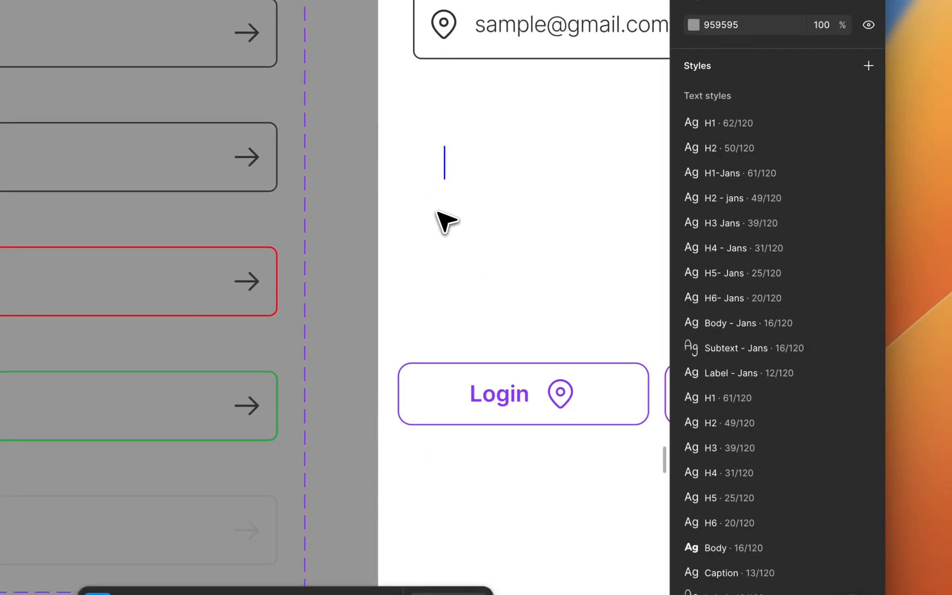
scroll(452, 259, "down", 3)
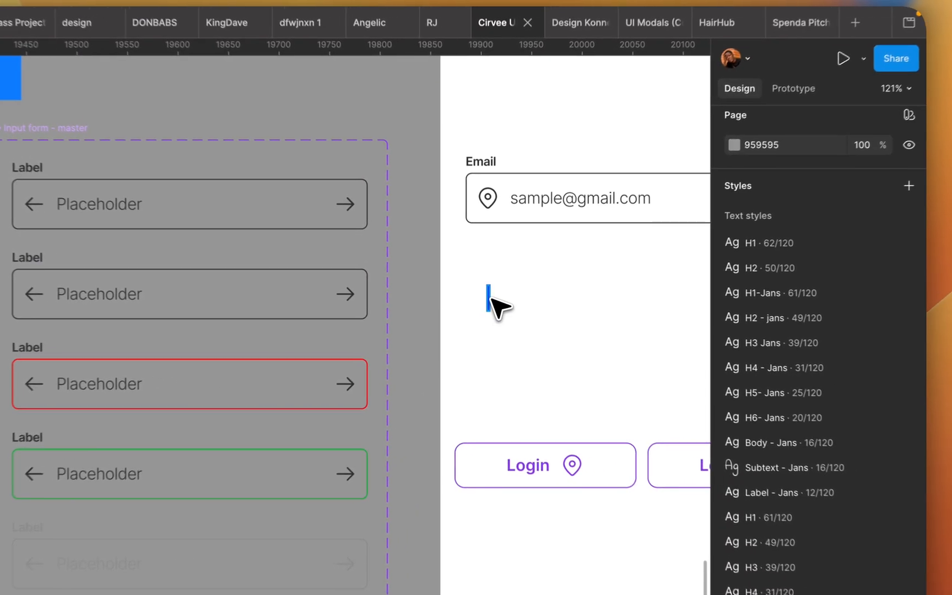
Move the cursor frame into the Focus input before the right arrow and set the Placeholder text to Hug
left_click(489, 299)
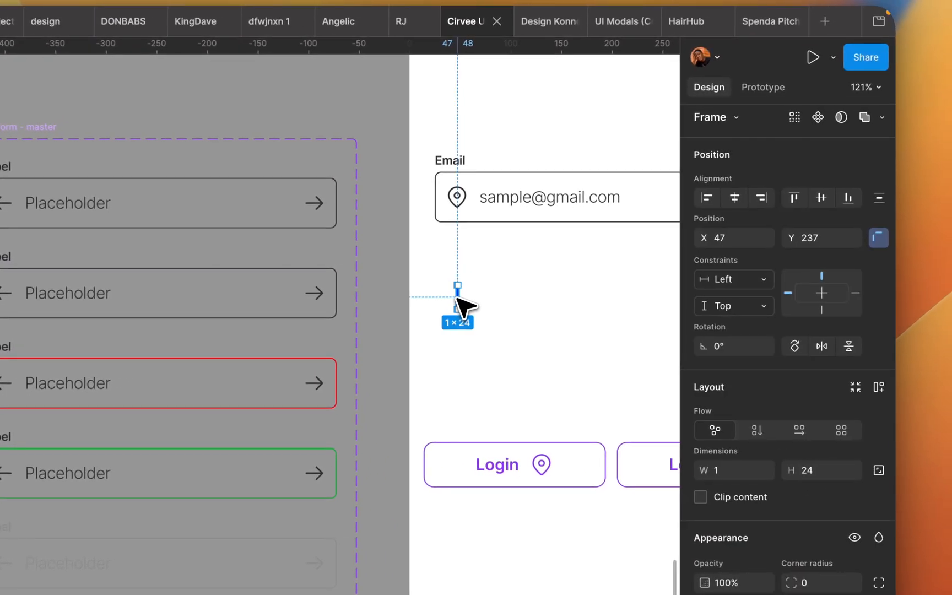
left_click_drag(457, 298, 244, 298)
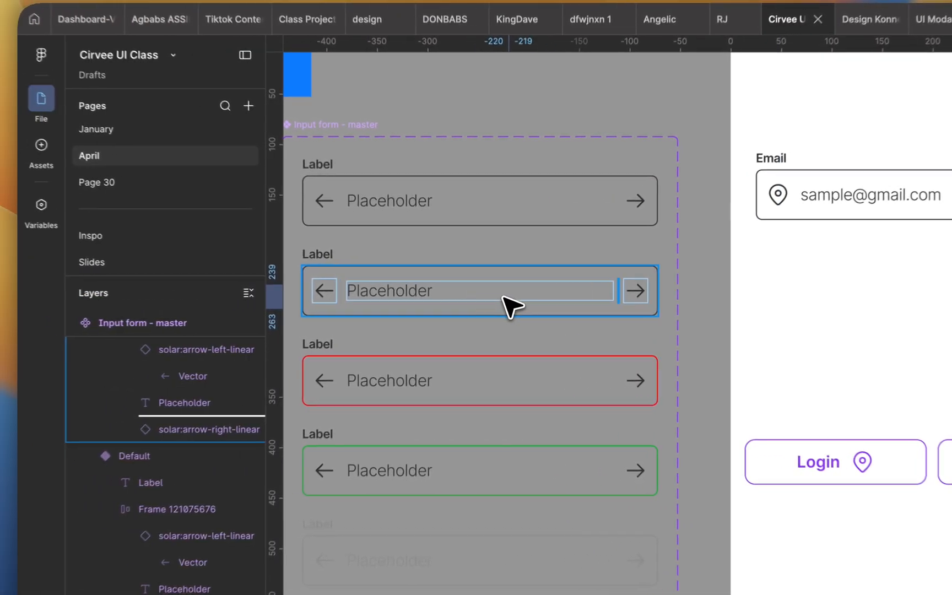
left_click_drag(567, 296, 571, 297)
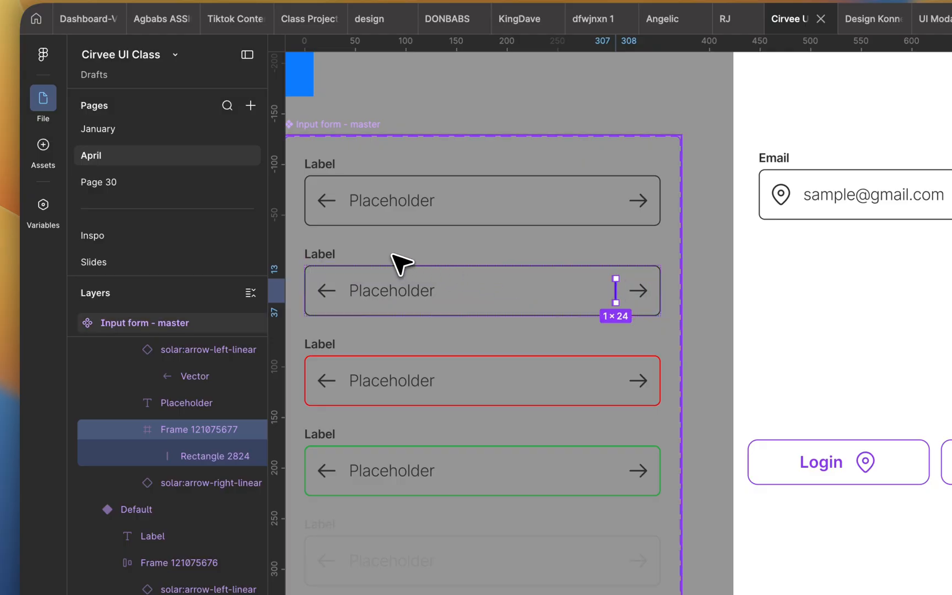
scroll(400, 263, "up", 5)
left_click(406, 315)
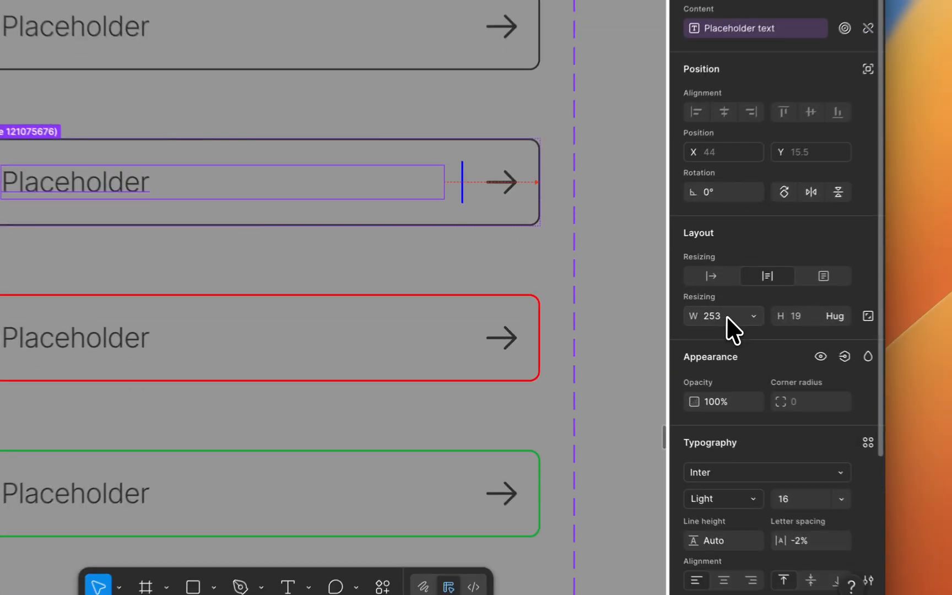
left_click(735, 317)
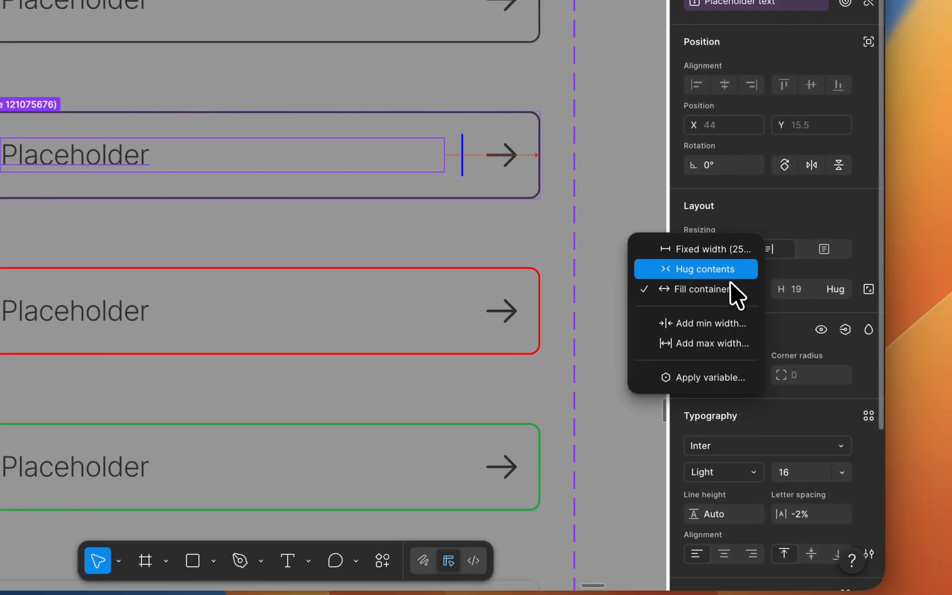
left_click(706, 272)
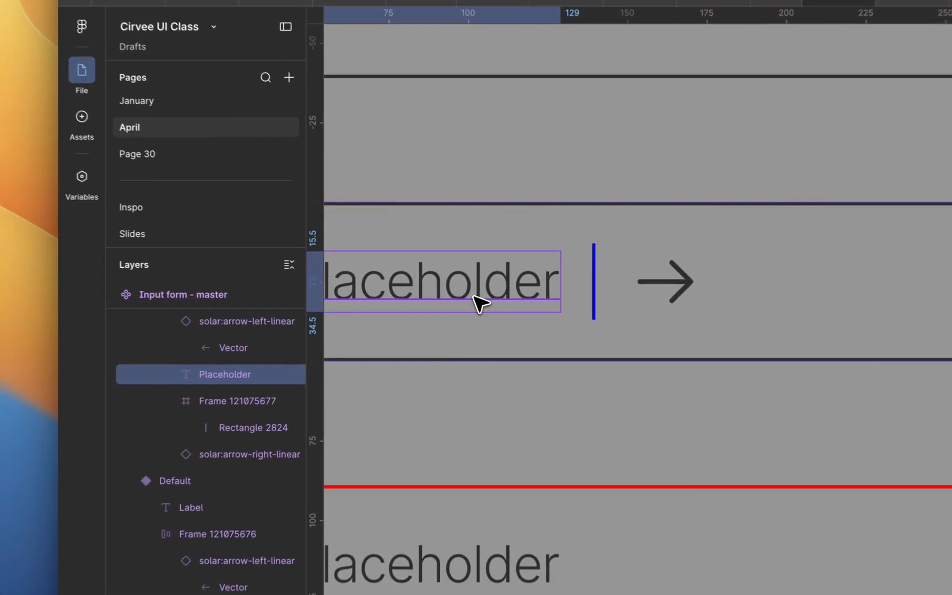
Wrap the Placeholder text and cursor in auto layout with gap 0 and Fill container width
double_click(480, 303)
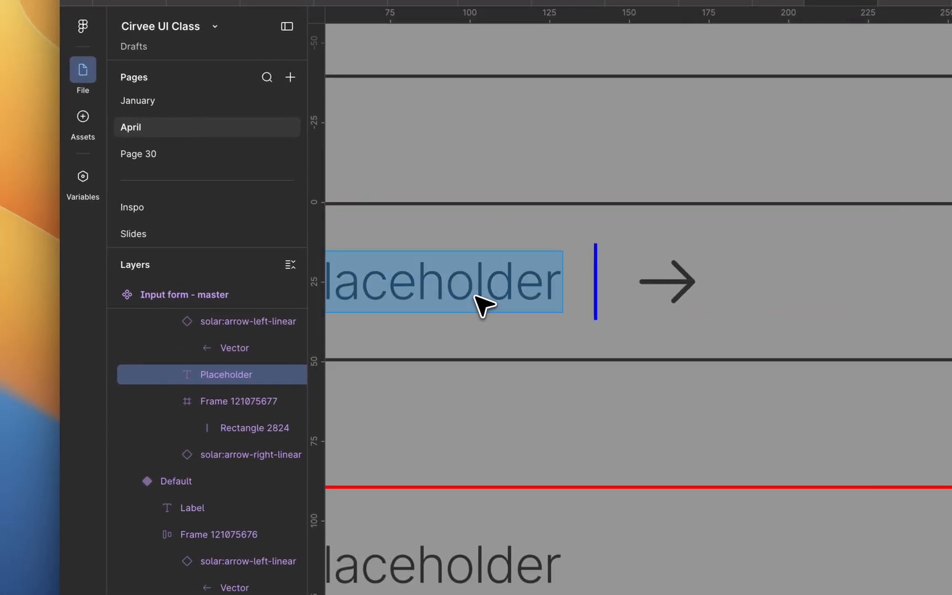
left_click(592, 296, "shift")
key("shift+a")
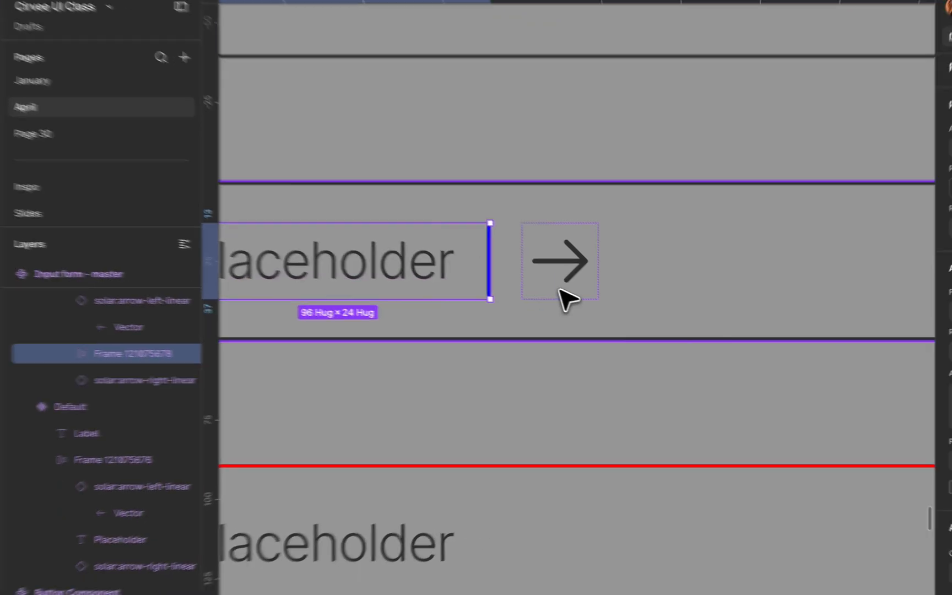
left_click(807, 318)
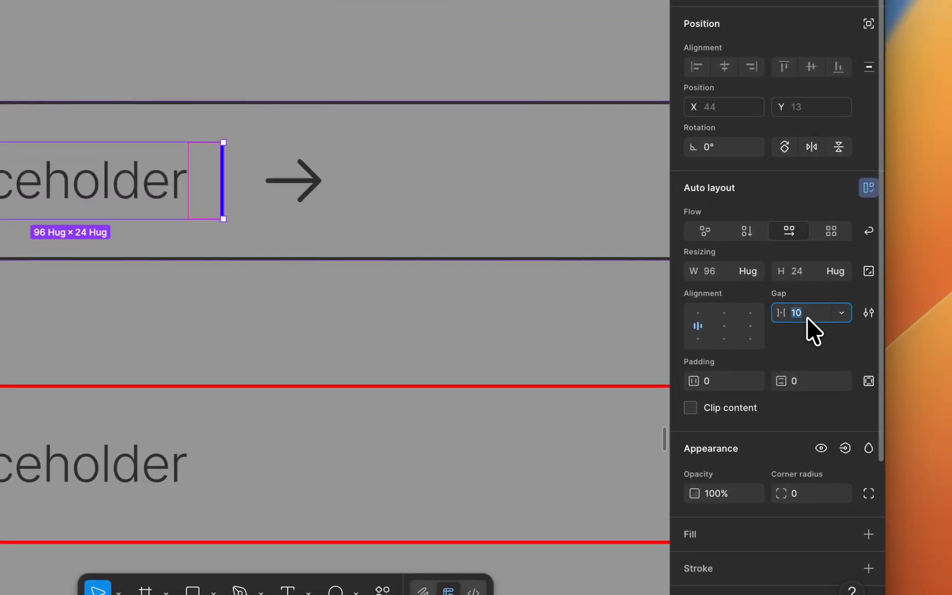
key("BackSpace")
key("BackSpace")
type("0")
key("Return")
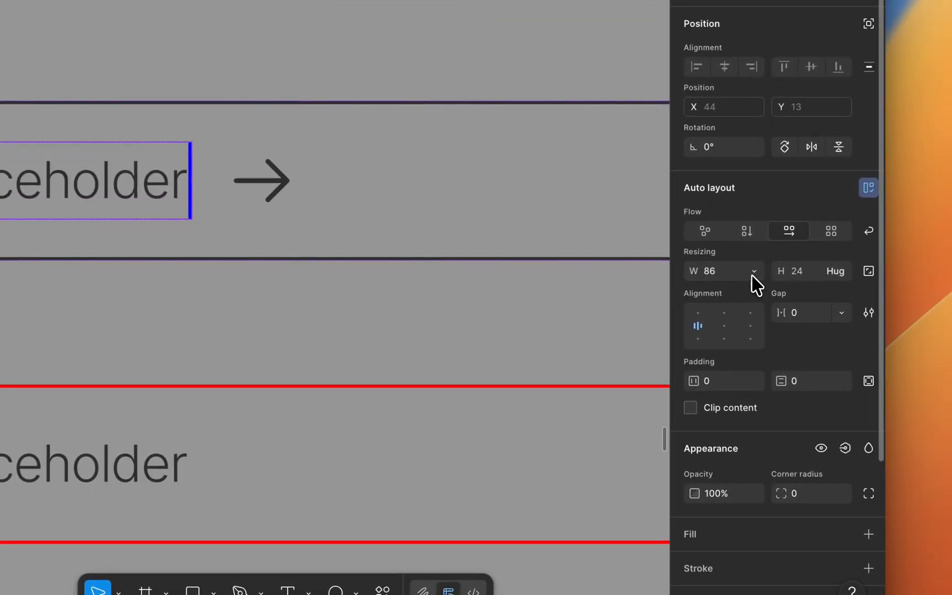
left_click(754, 271)
left_click(697, 291)
scroll(456, 249, "down", 5)
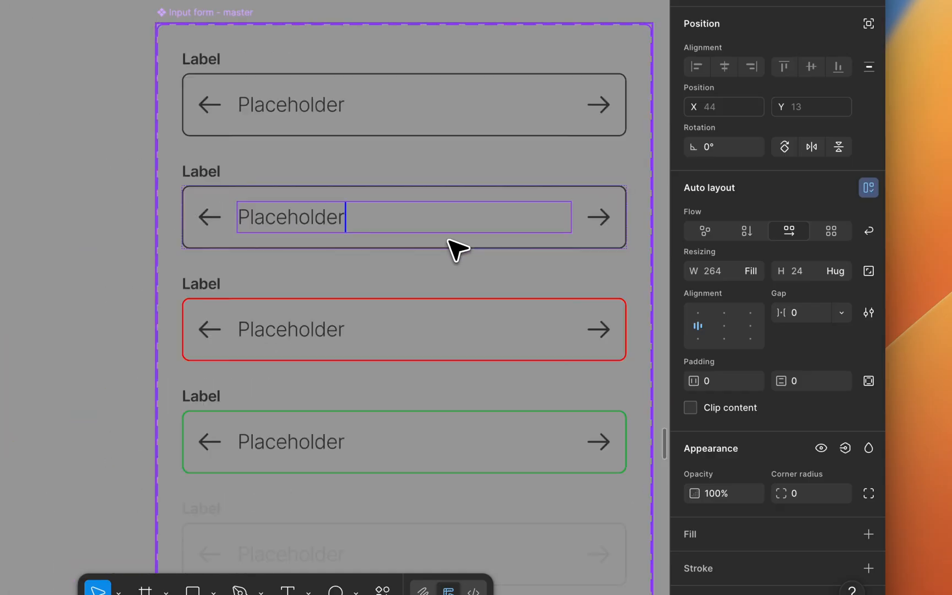
scroll(450, 250, "down", 3)
key("Escape")
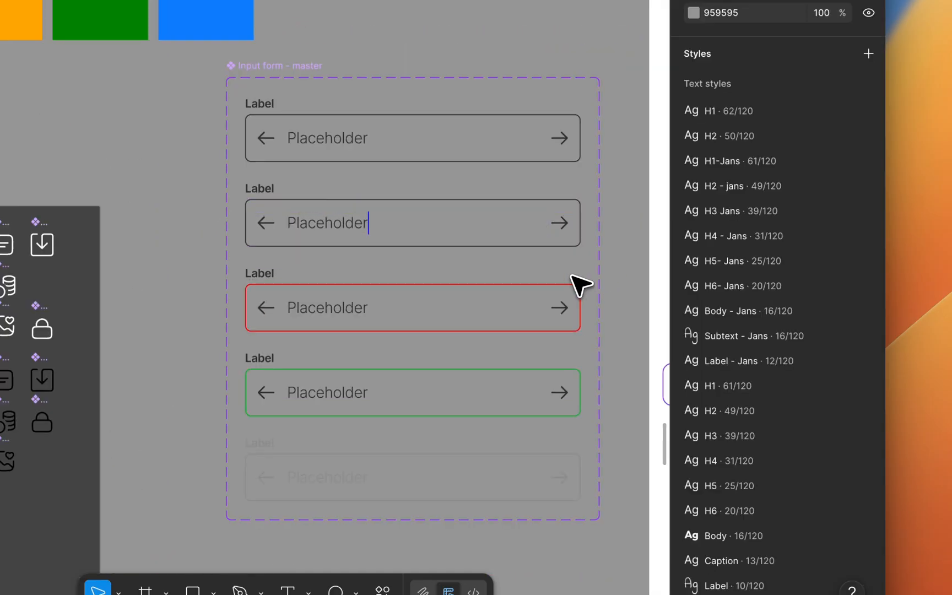
scroll(520, 290, "down", 1)
left_click_drag(636, 316, 400, 290)
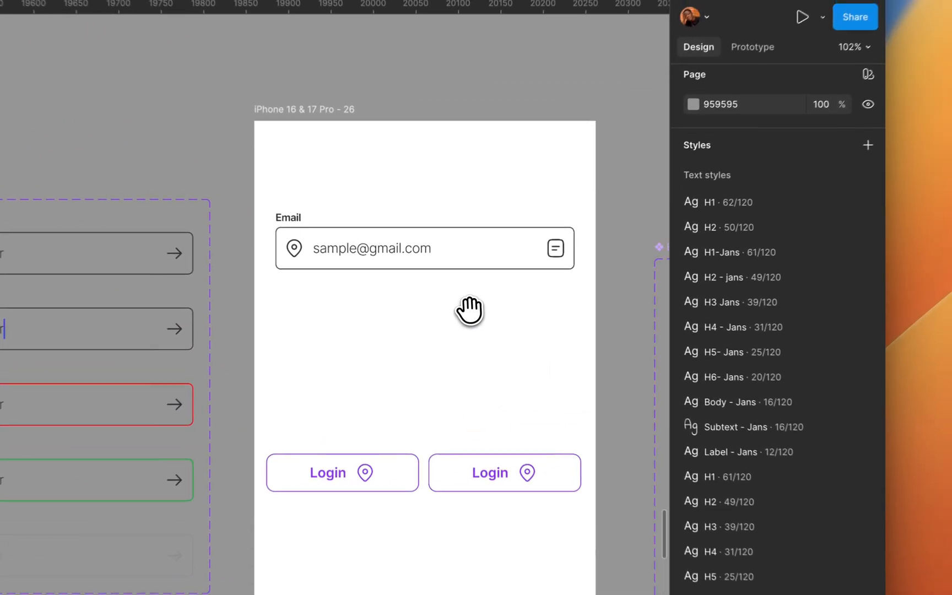
Switch the Email instance through the Focus, Error and Success states, ending on Disabled
left_click(622, 190)
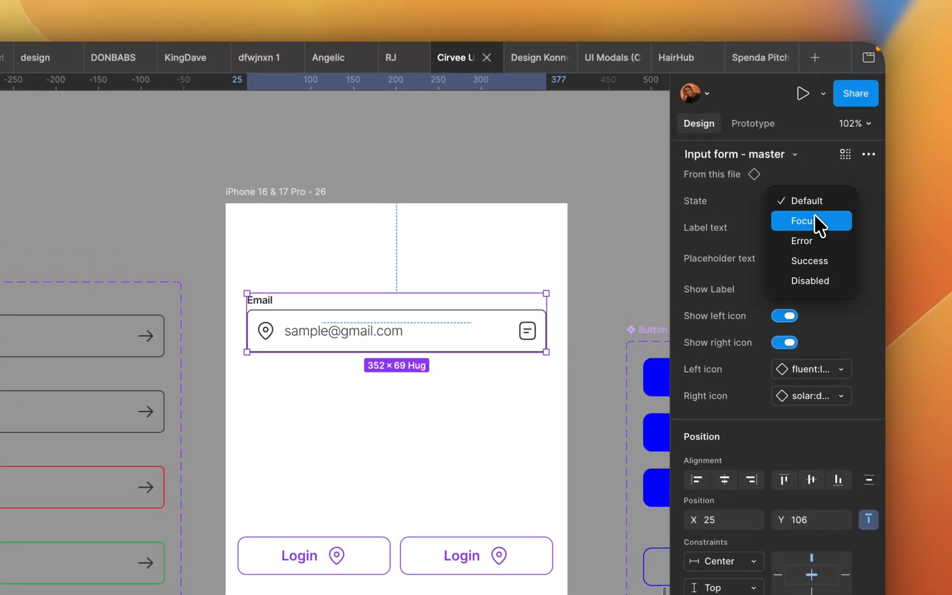
left_click(813, 220)
scroll(558, 278, "up", 5)
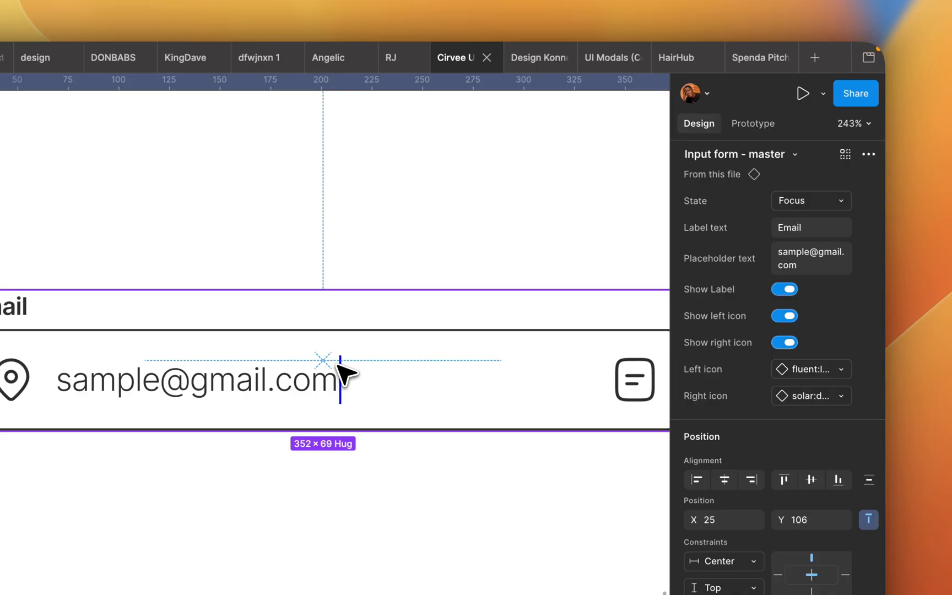
left_click(820, 205)
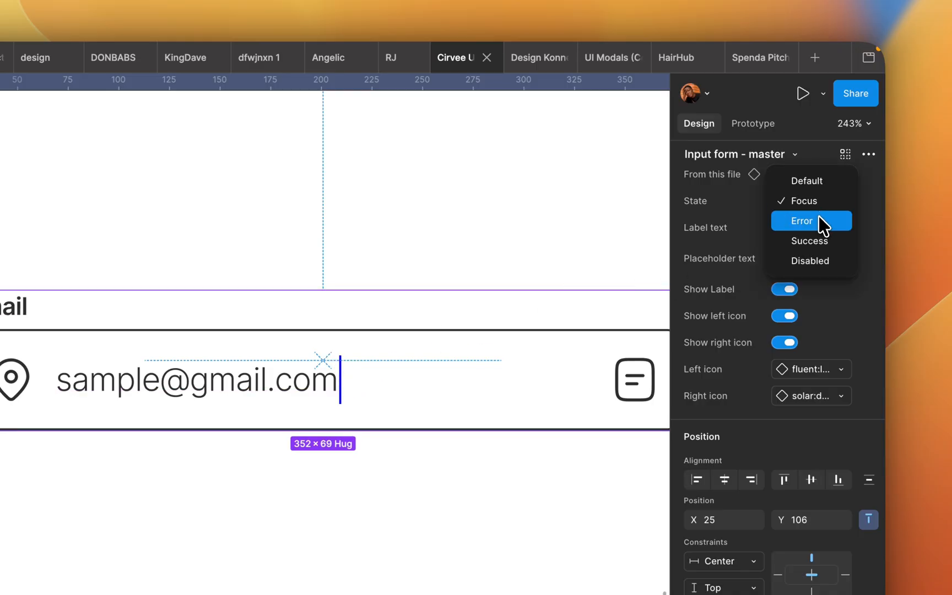
left_click(818, 220)
scroll(568, 407, "down", 2)
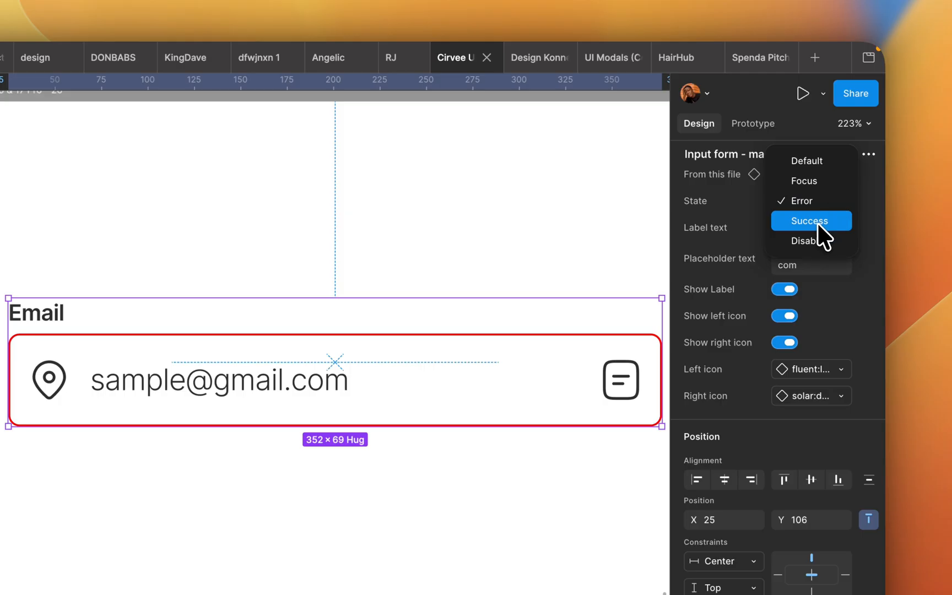
left_click(817, 222)
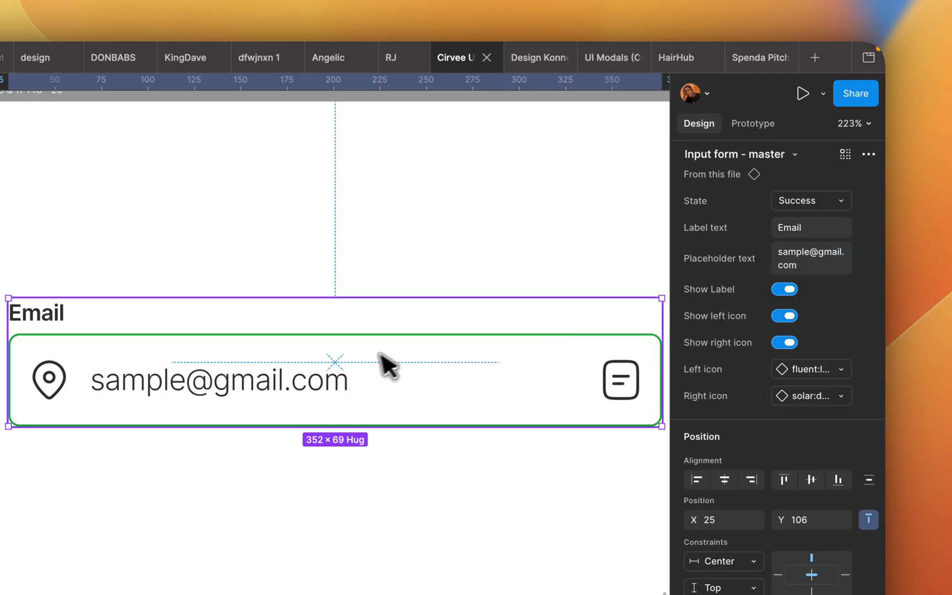
left_click(814, 219)
Hide the Email field's label, left icon and right icon
scroll(347, 375, "down", 2)
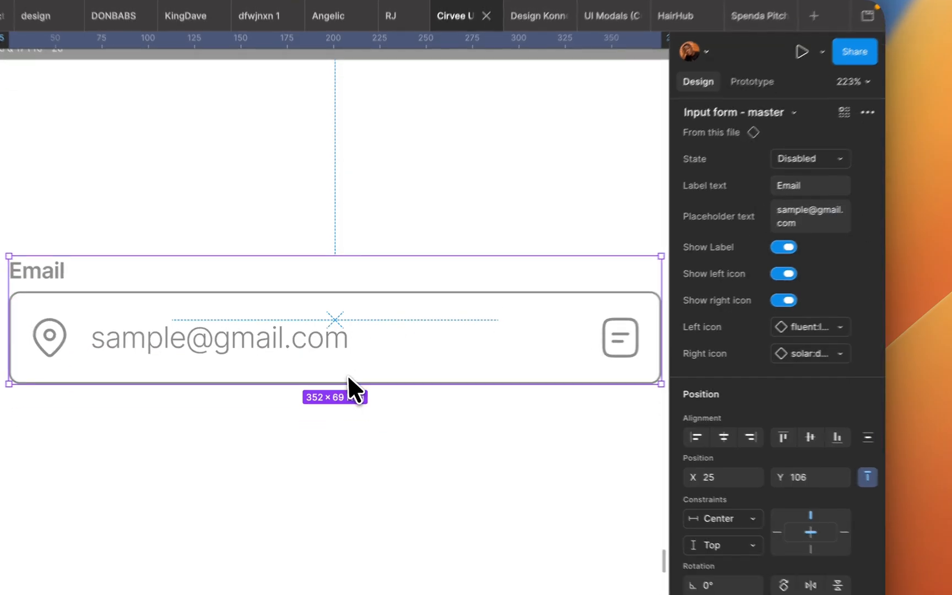
scroll(444, 315, "down", 3)
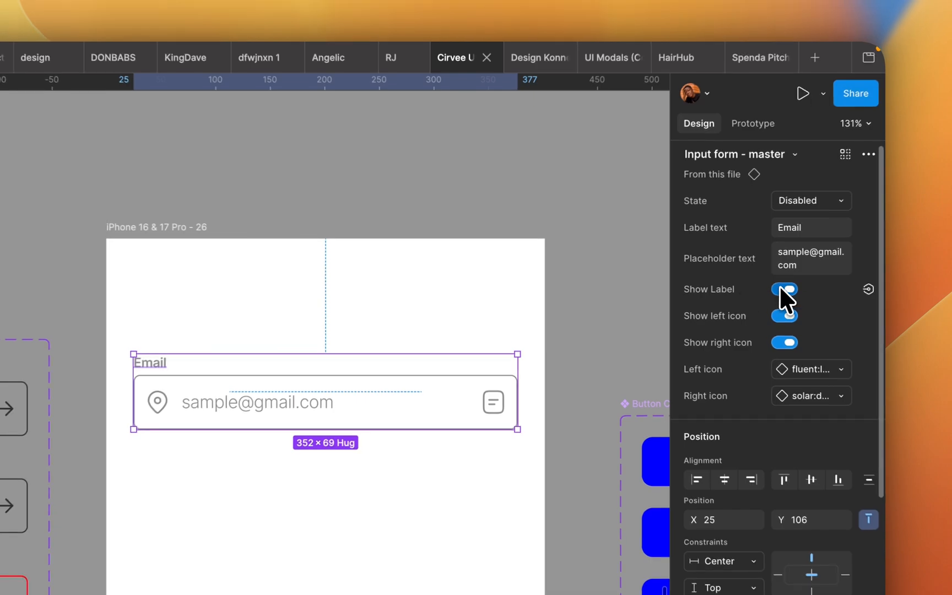
left_click(784, 230)
left_click(789, 290)
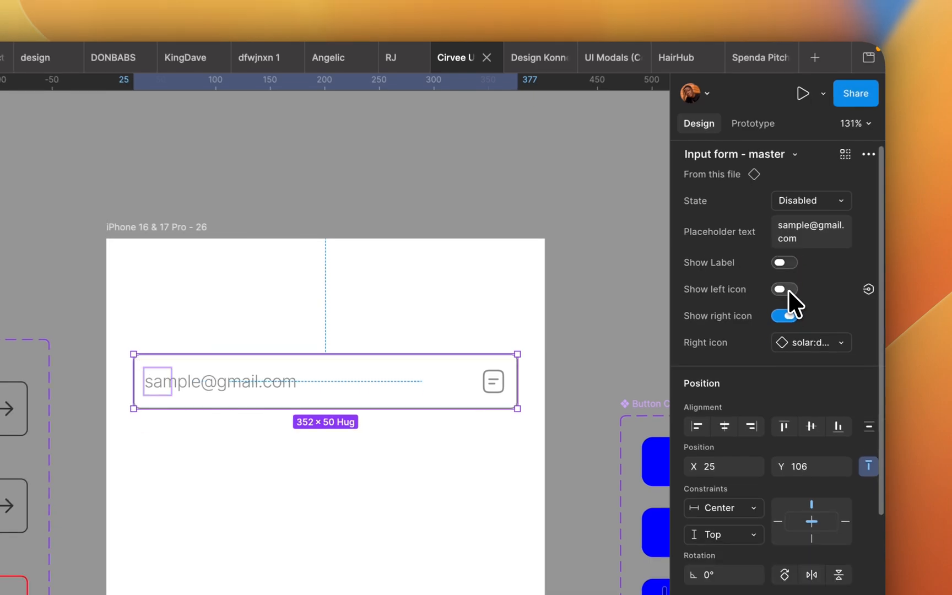
left_click(784, 316)
Duplicate the Email input below it and change the copy's placeholder to 'Passsword'
left_click(449, 423)
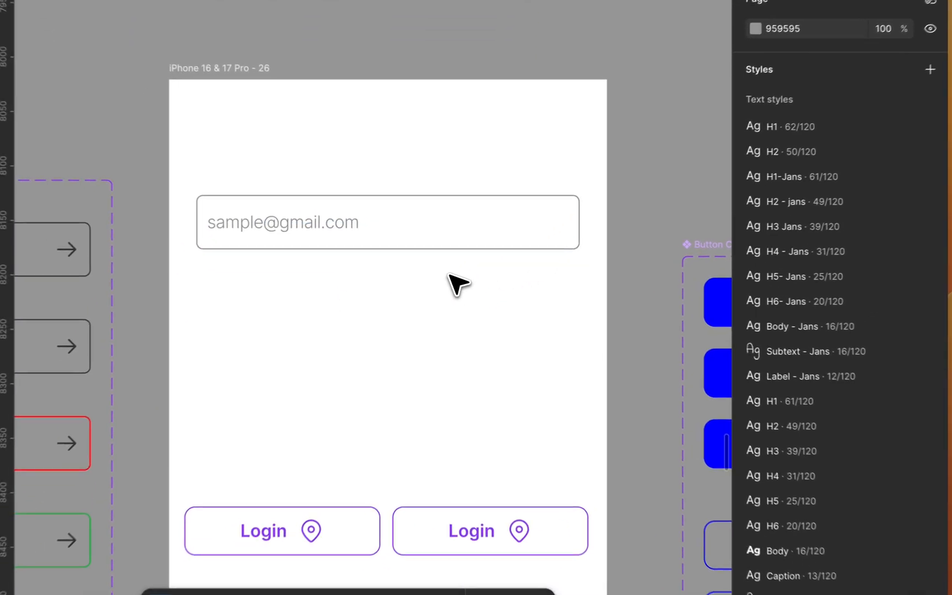
left_click(358, 393)
left_click_drag(435, 177, 425, 252)
left_click(877, 74)
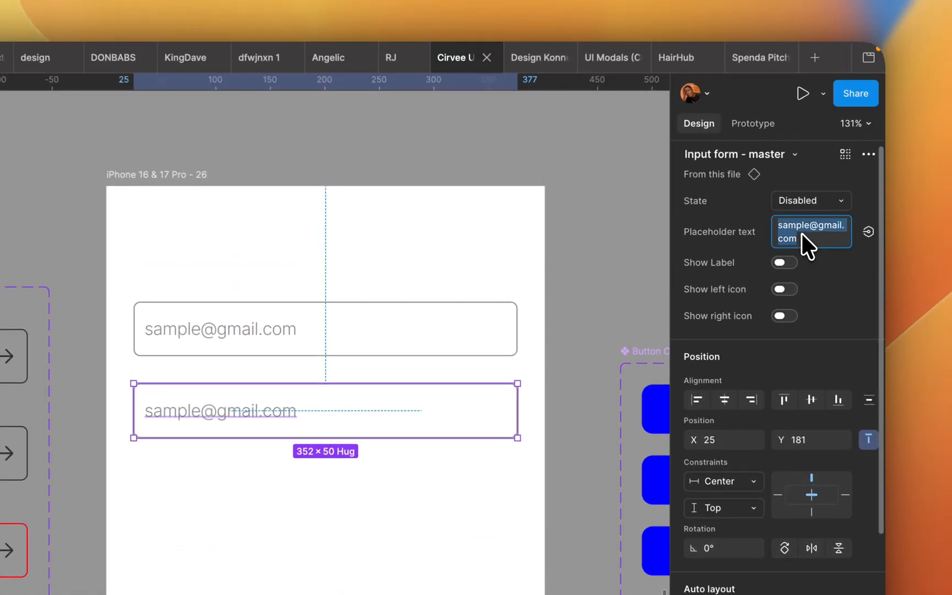
type("Pa")
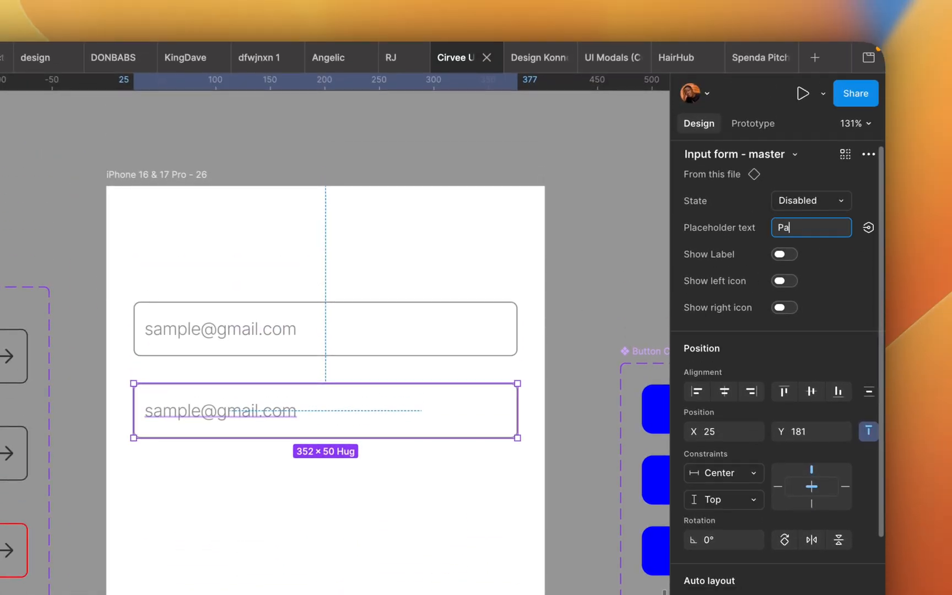
type("ord")
key("Return")
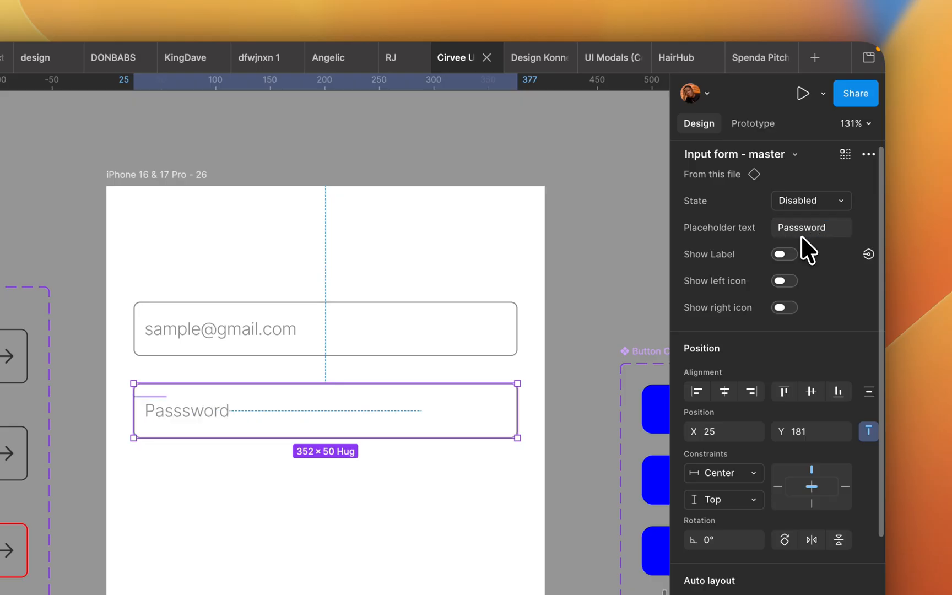
Show the new field's right icon as the solar:eye-linear eye icon
left_click(783, 308)
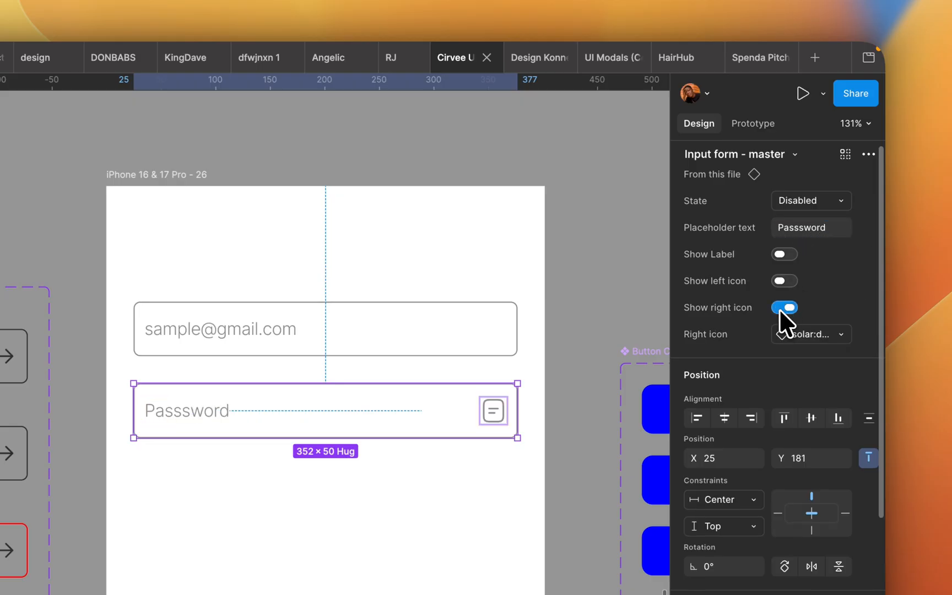
left_click(834, 333)
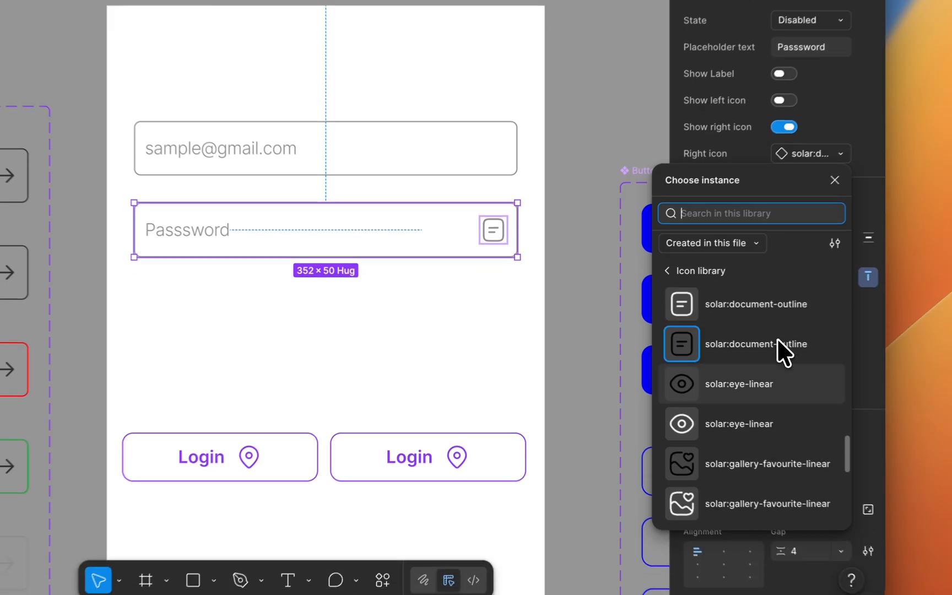
left_click(768, 438)
left_click(516, 393)
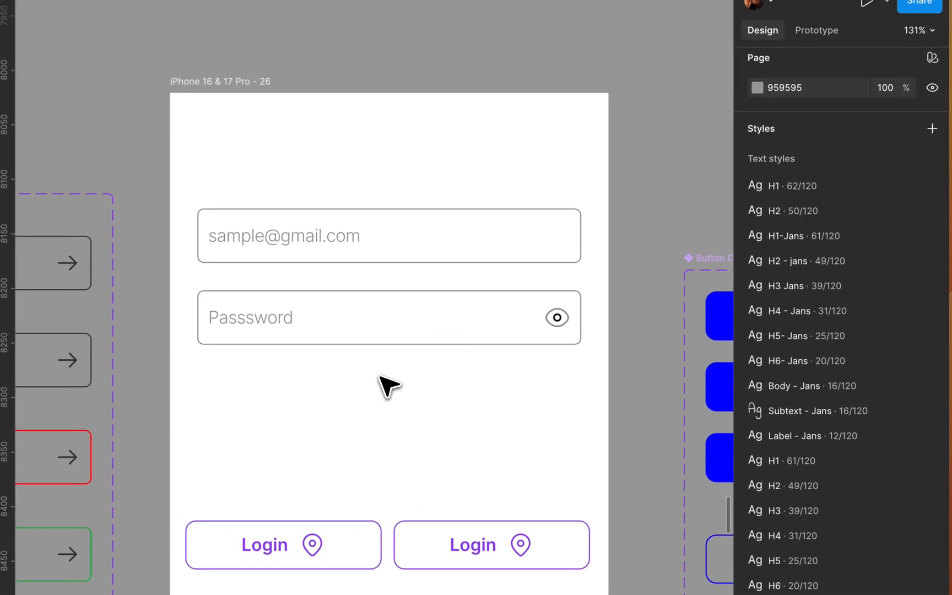
scroll(352, 410, "down", 2)
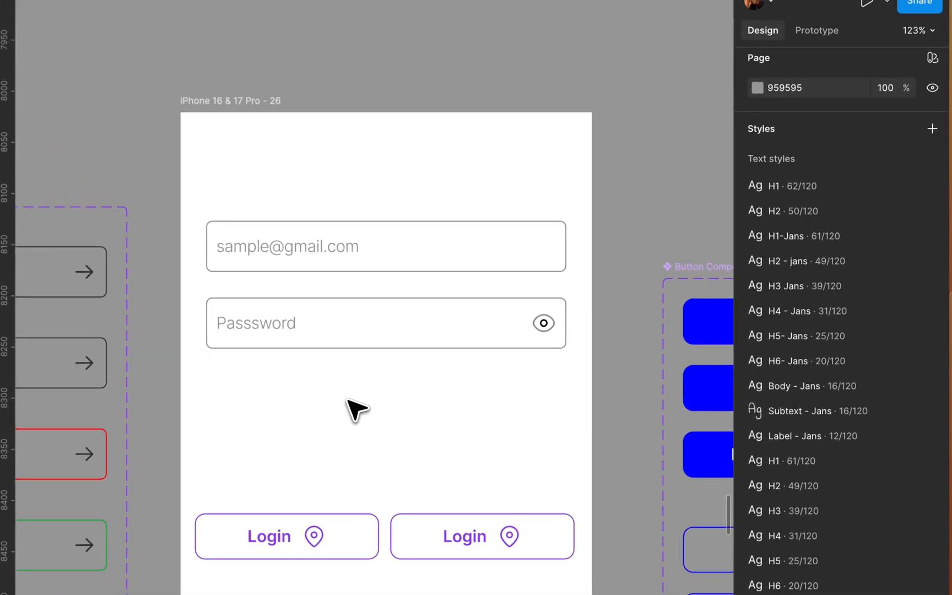